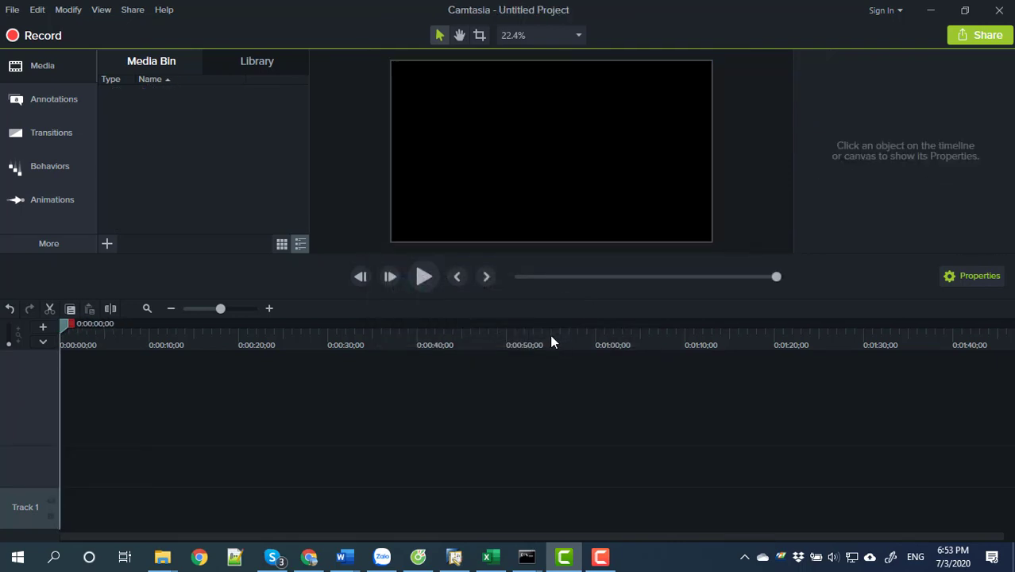
Import intro kenh mua sam thong minh.mp4 from the HINH ANH SAN PHAM folder.
click(108, 244)
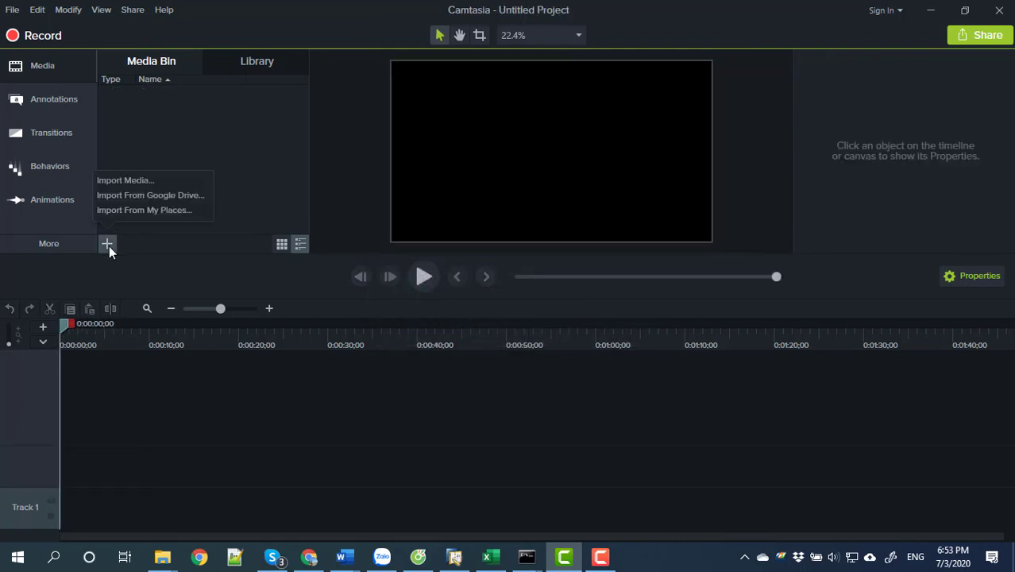
click(134, 182)
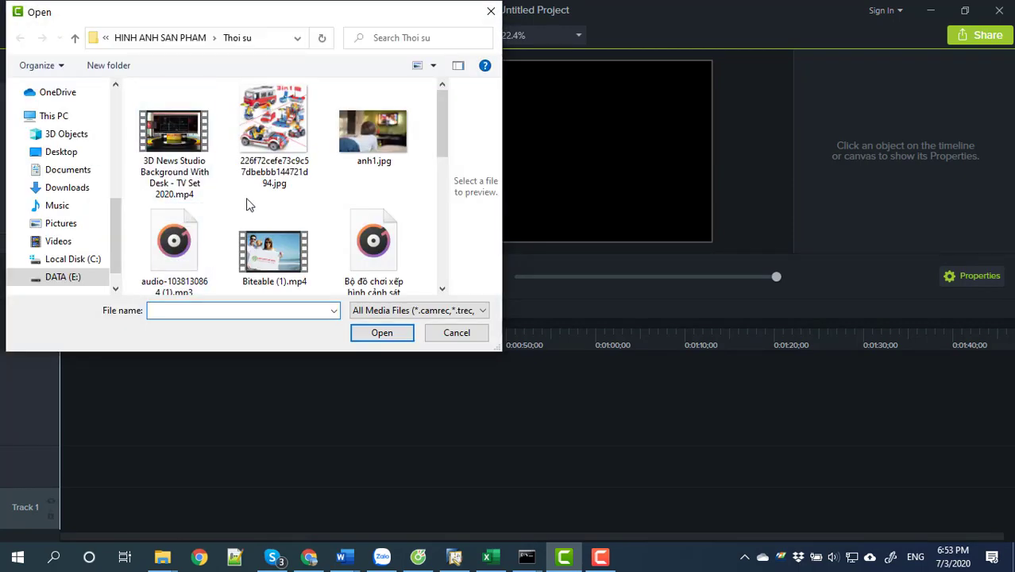
click(186, 38)
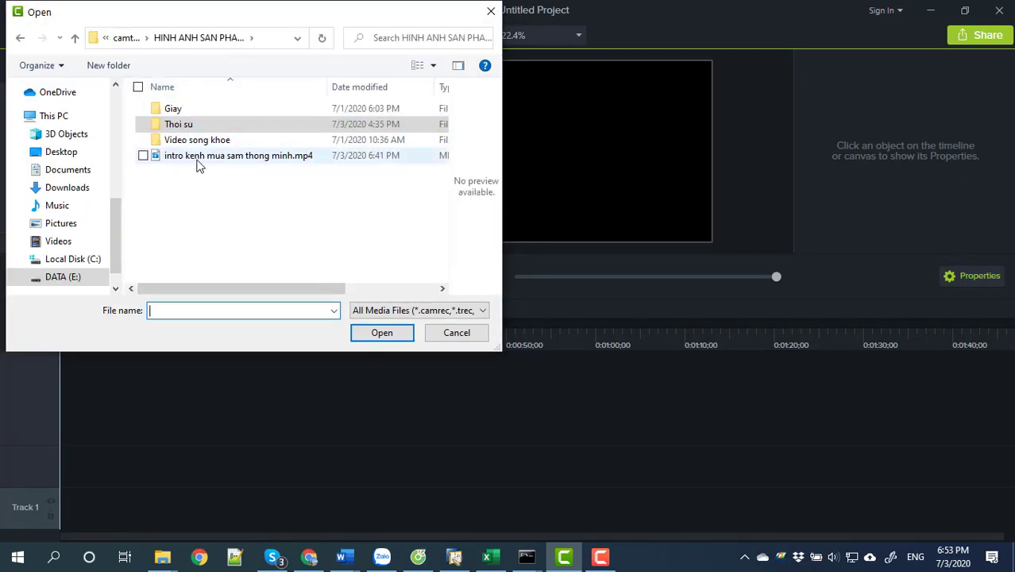
double_click(198, 156)
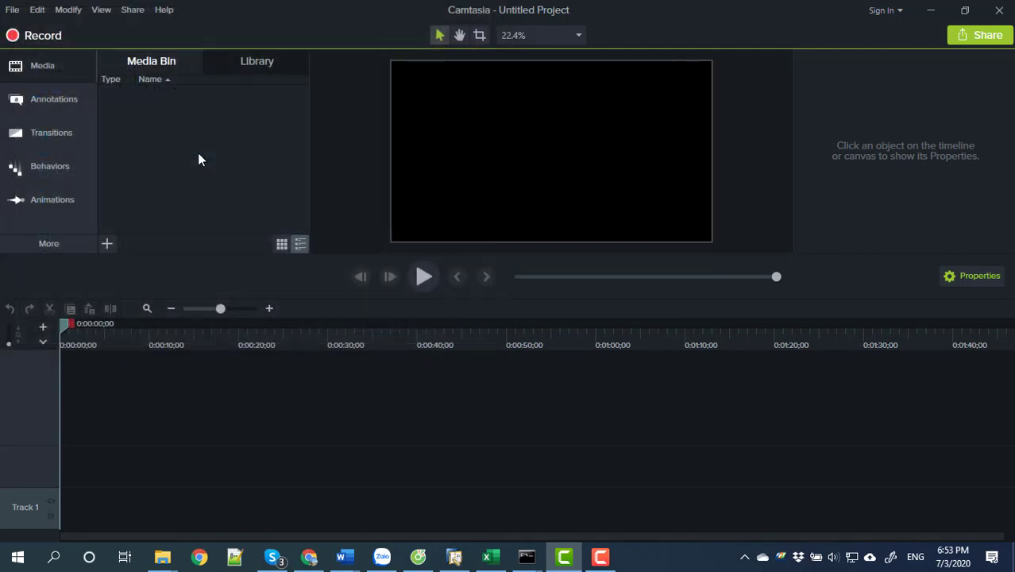
Import Video test.mp4 from DATA (E:) > Video demo.
click(107, 243)
click(120, 182)
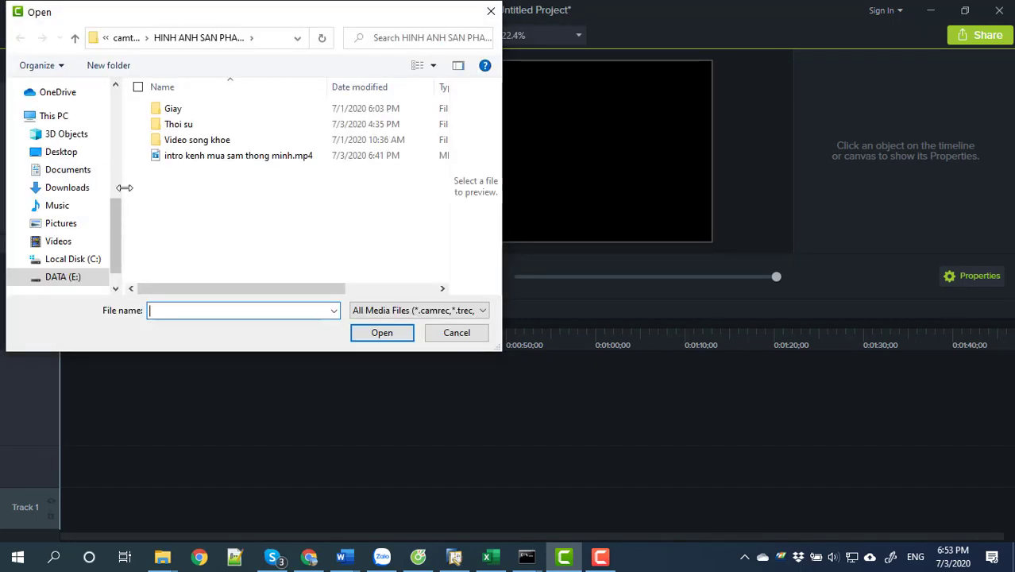
scroll(88, 230, down, 1)
click(70, 252)
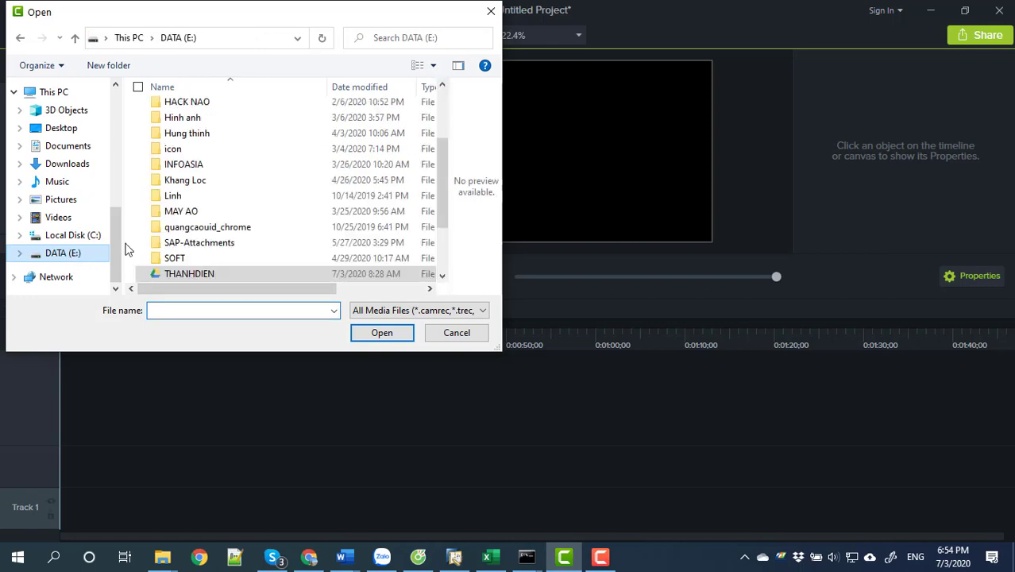
scroll(210, 238, down, 2)
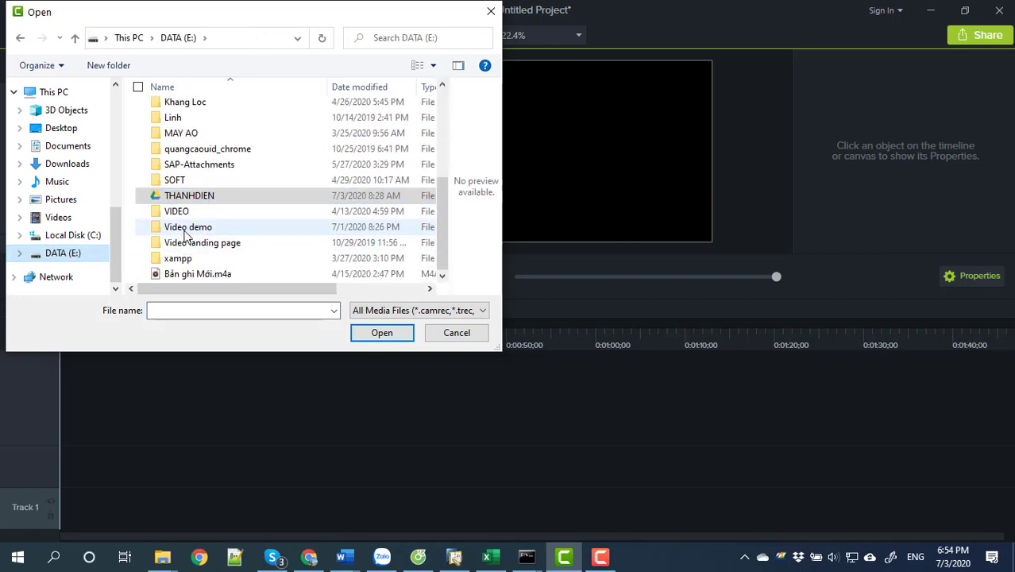
double_click(194, 227)
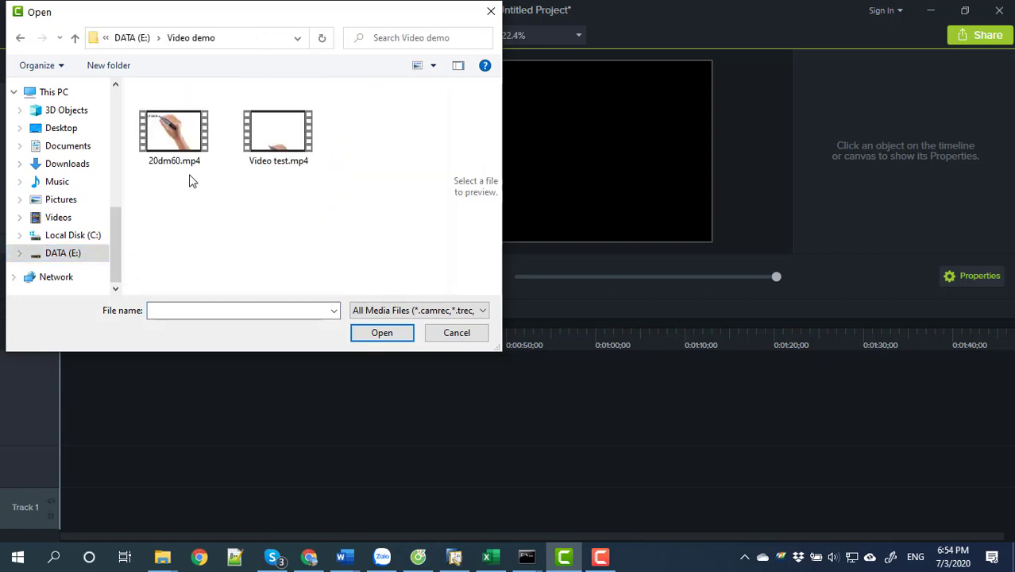
double_click(271, 144)
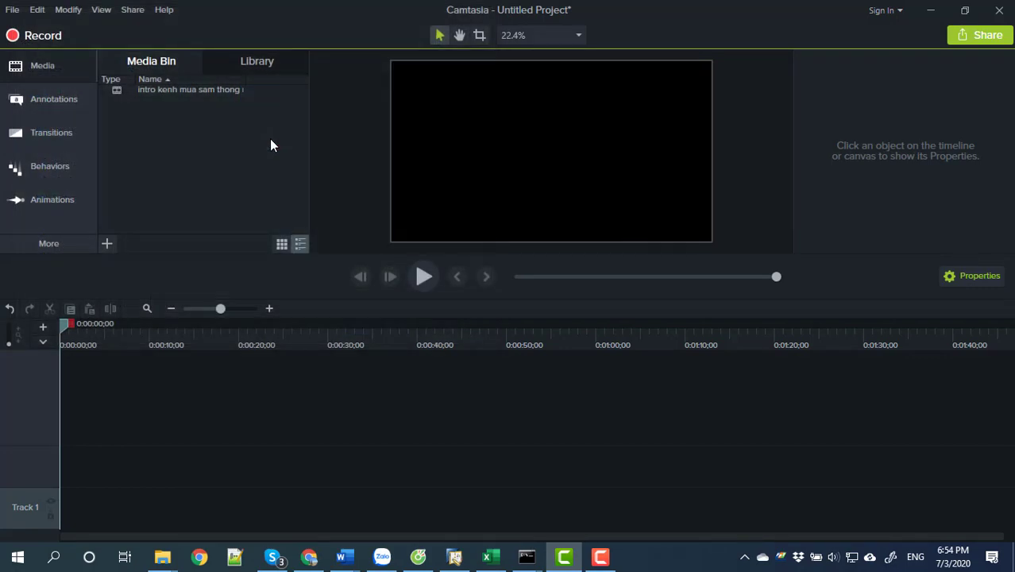
In the import dialog, locate Biteable.mp4 in Downloads and copy it.
click(106, 243)
click(136, 182)
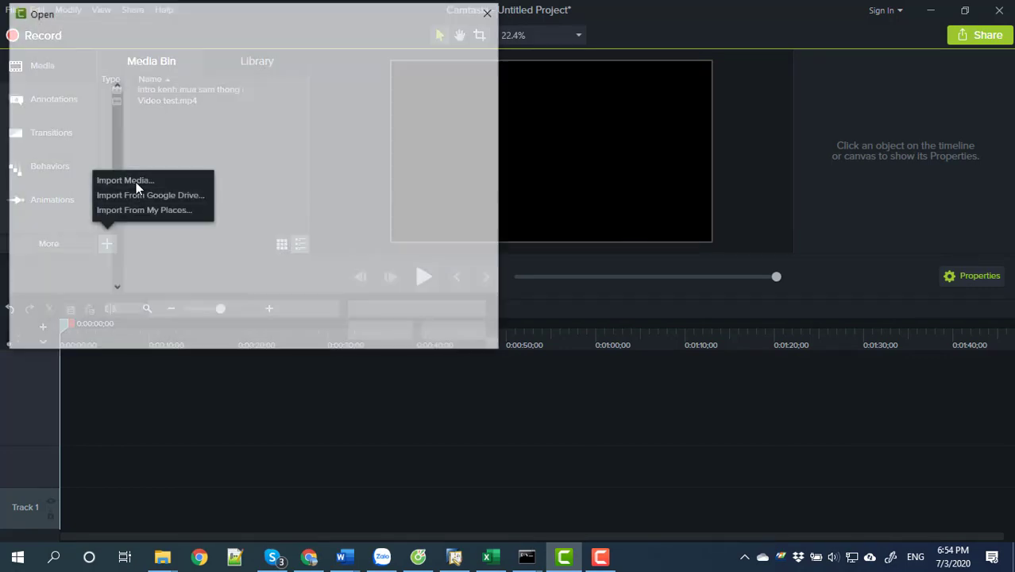
scroll(100, 203, up, 5)
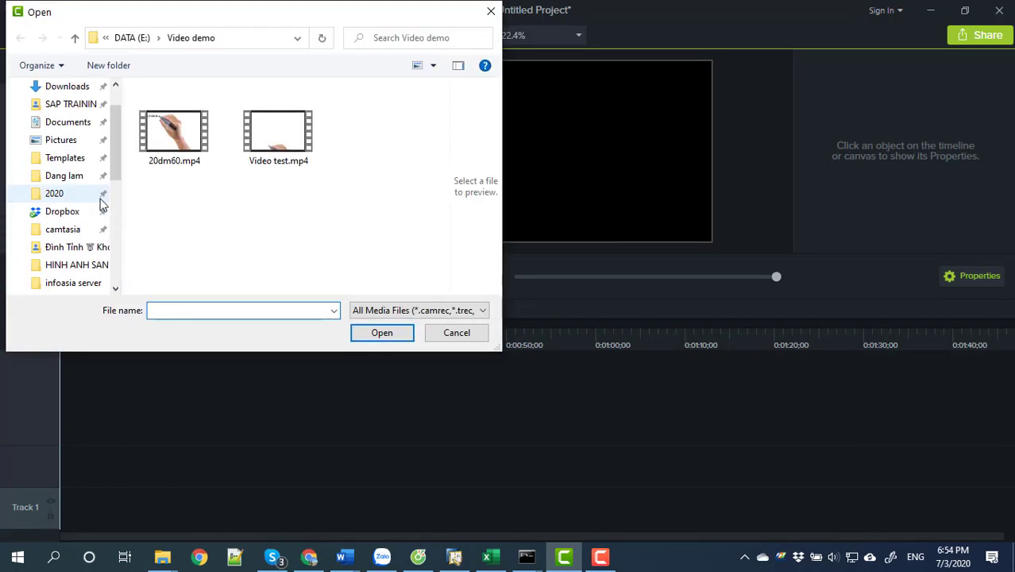
scroll(100, 203, up, 2)
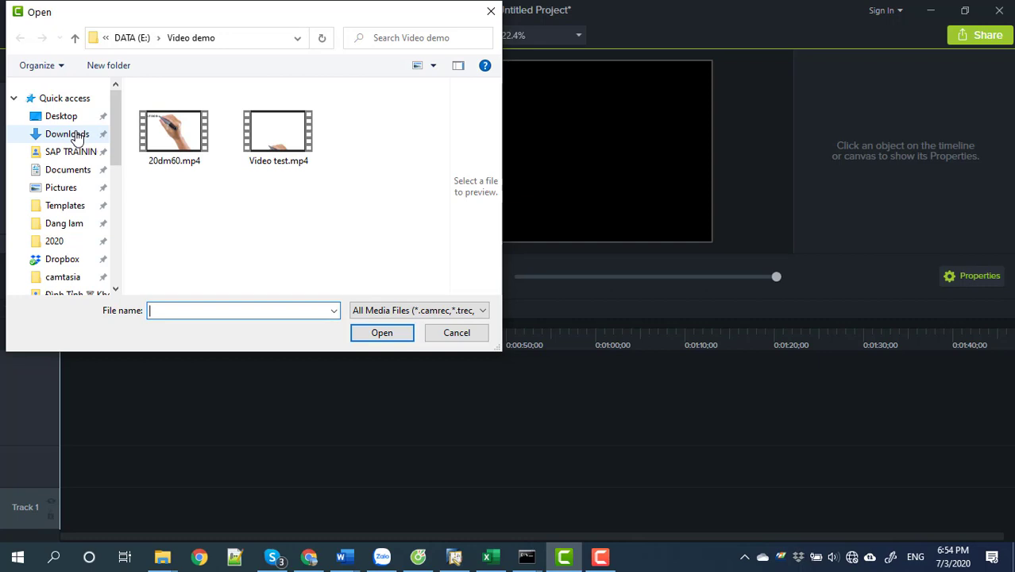
click(72, 135)
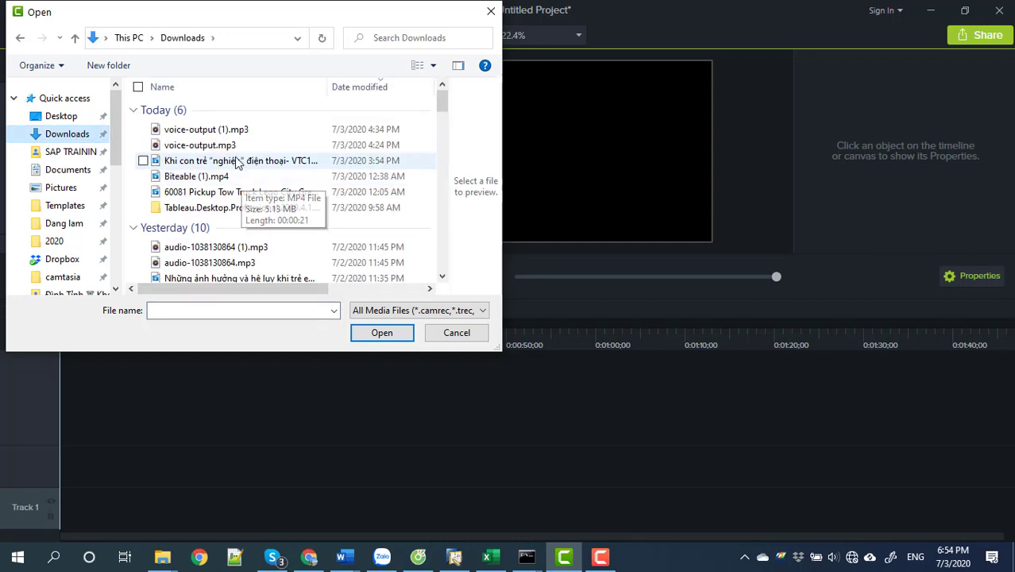
click(220, 180)
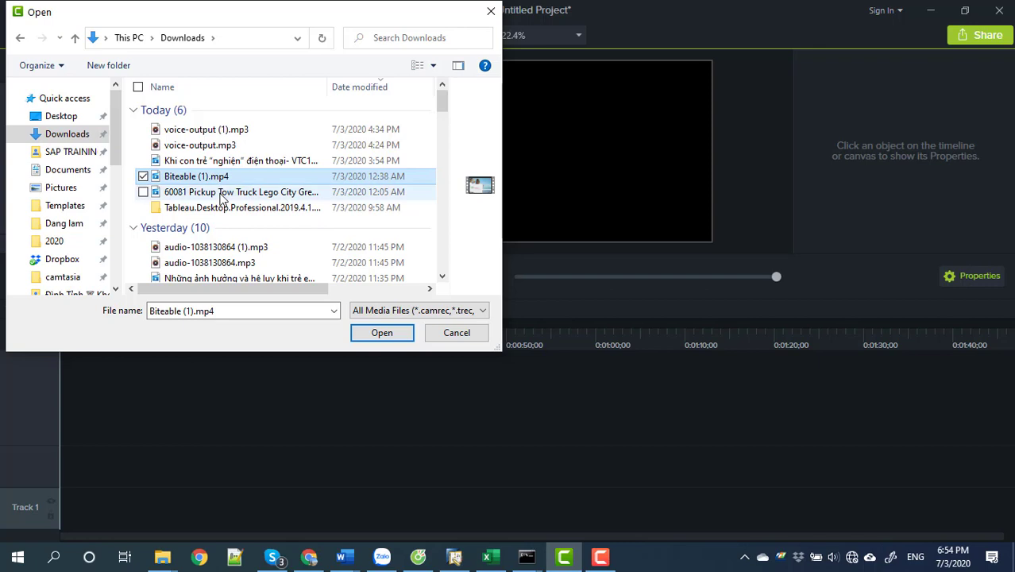
scroll(224, 208, down, 1)
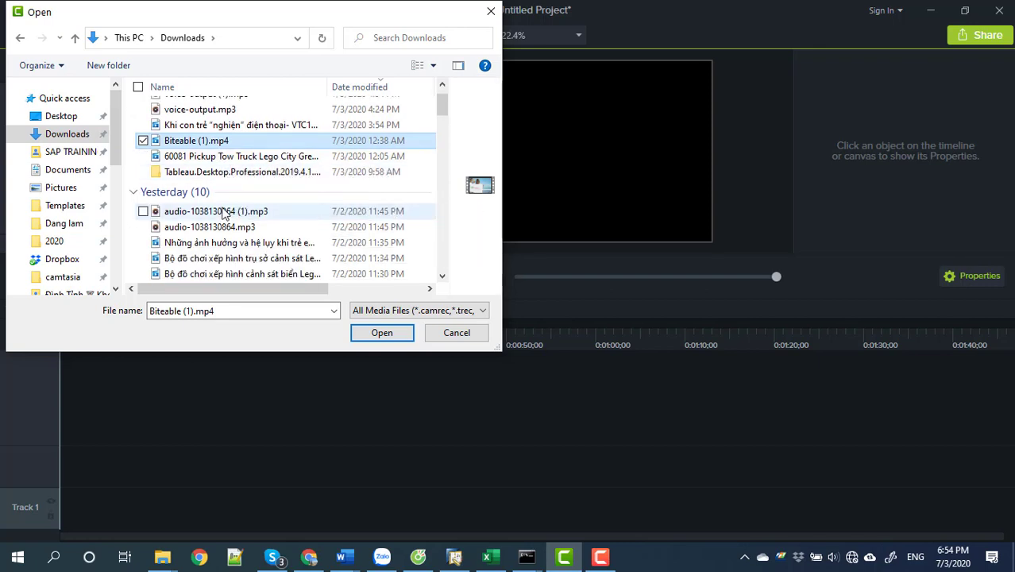
scroll(224, 211, up, 1)
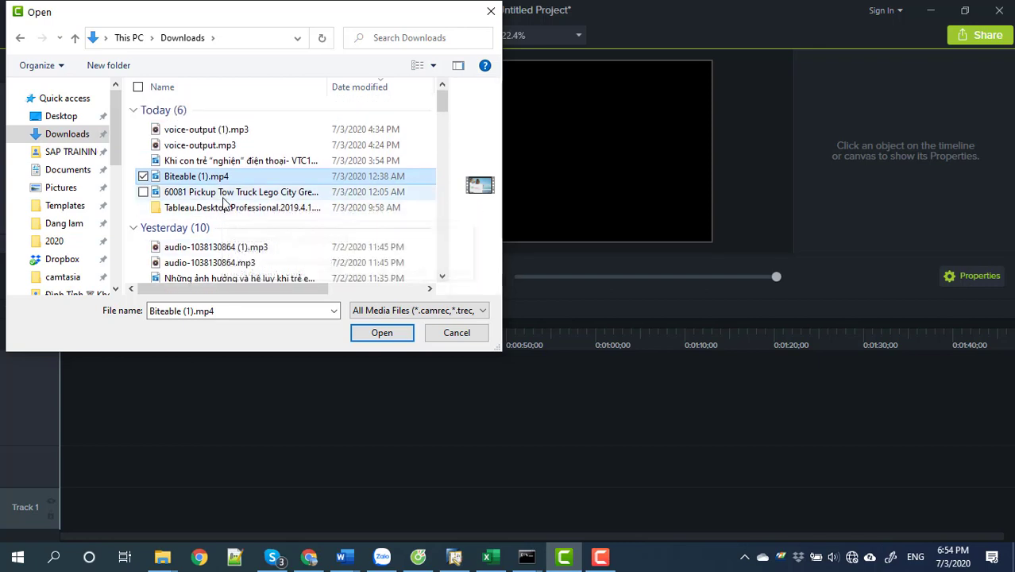
key(b)
key(b)
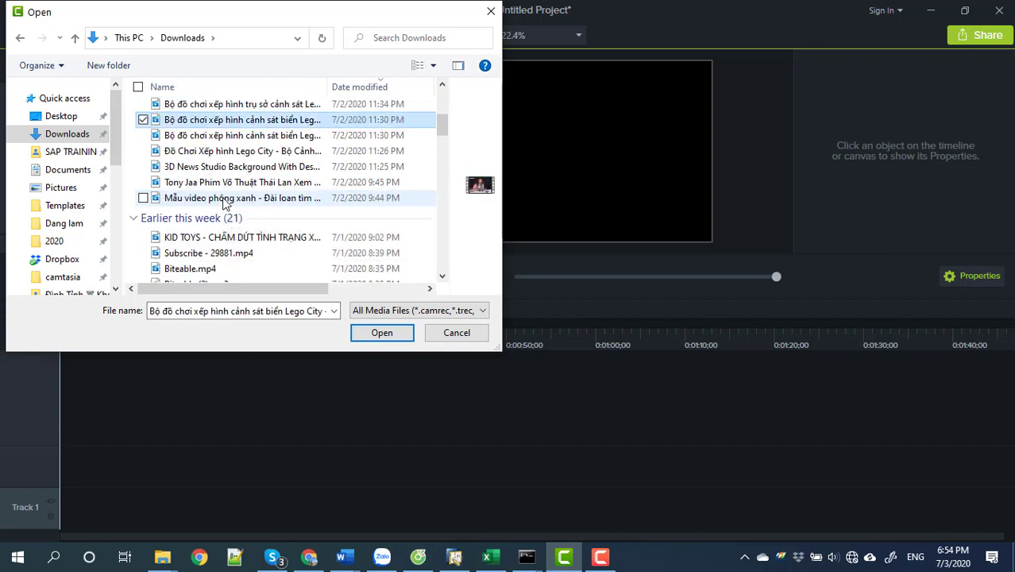
key(b)
key(b)
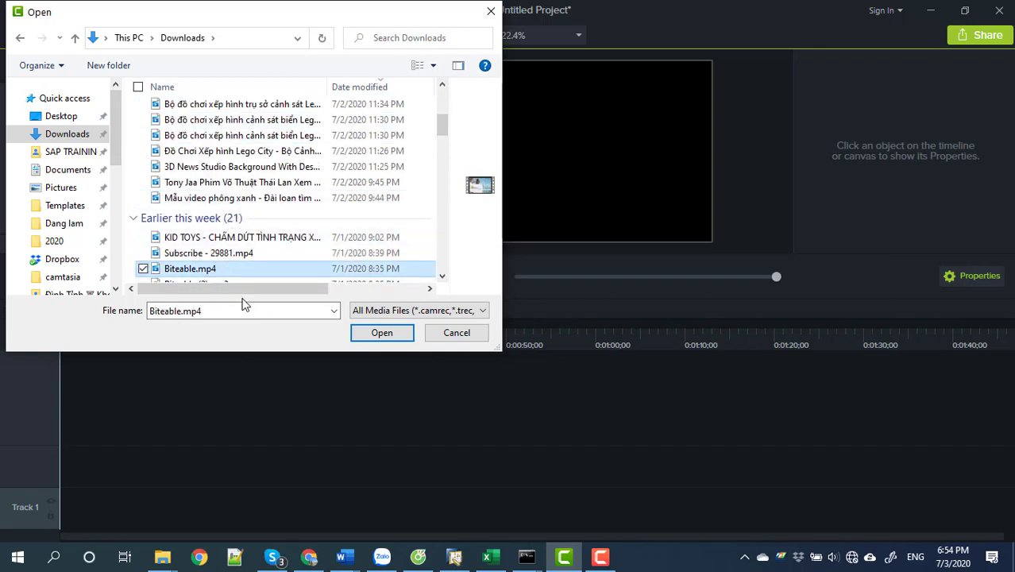
key(F2)
key(Escape)
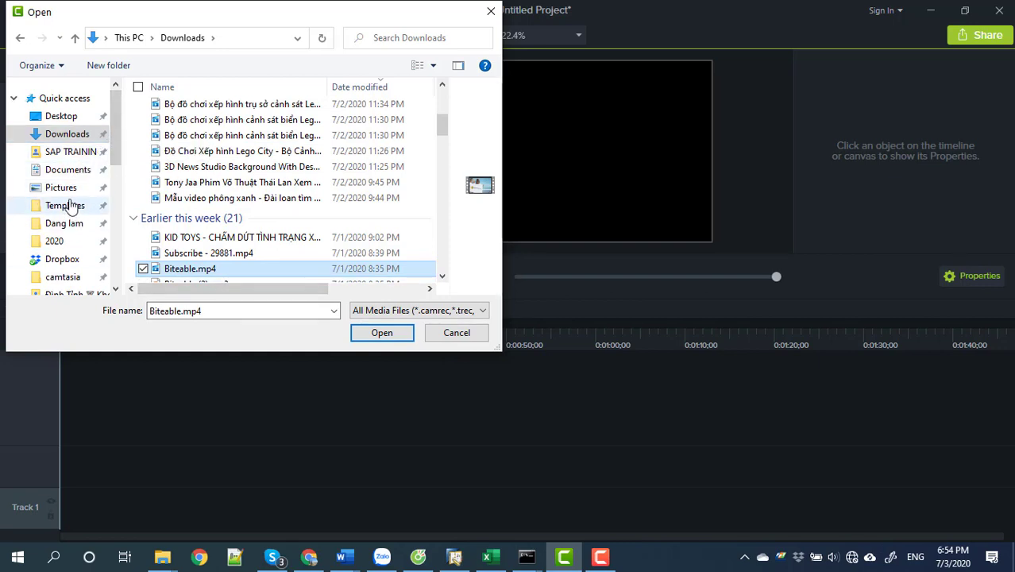
Paste Biteable.mp4 into HINH ANH SAN PHAM > Giay and import it from there.
scroll(70, 204, down, 1)
click(63, 247)
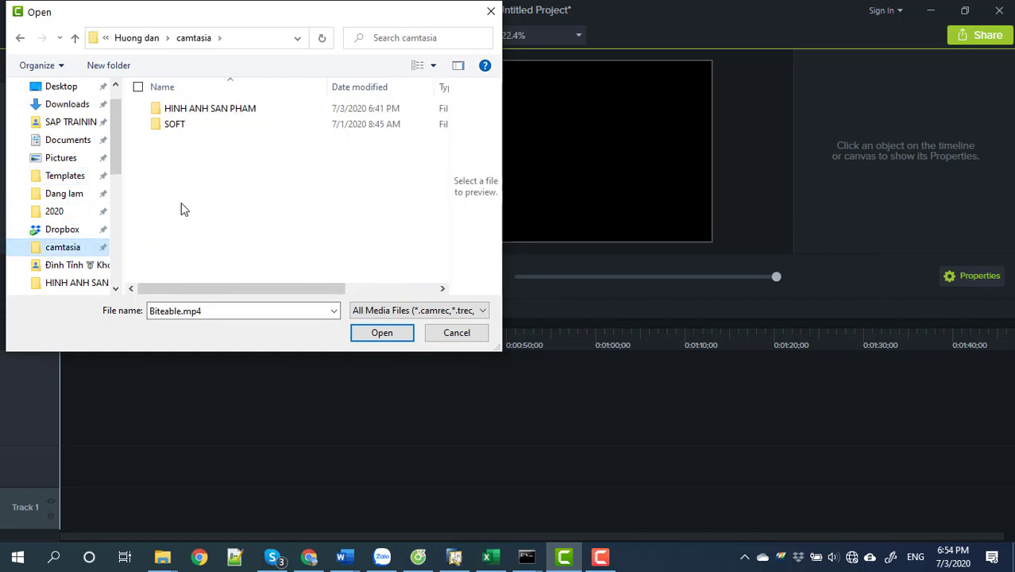
click(180, 116)
double_click(180, 117)
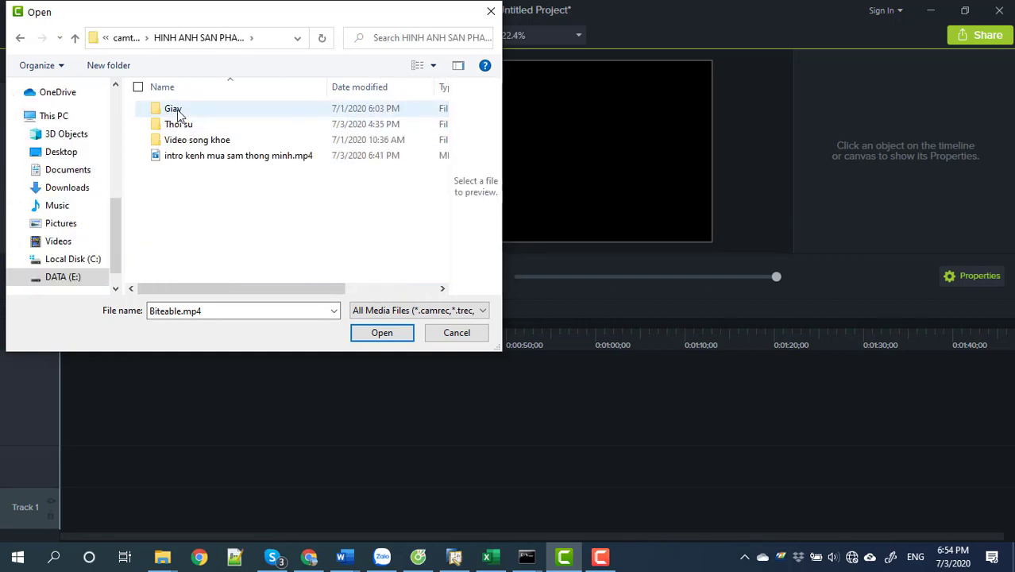
double_click(174, 108)
right_click(230, 231)
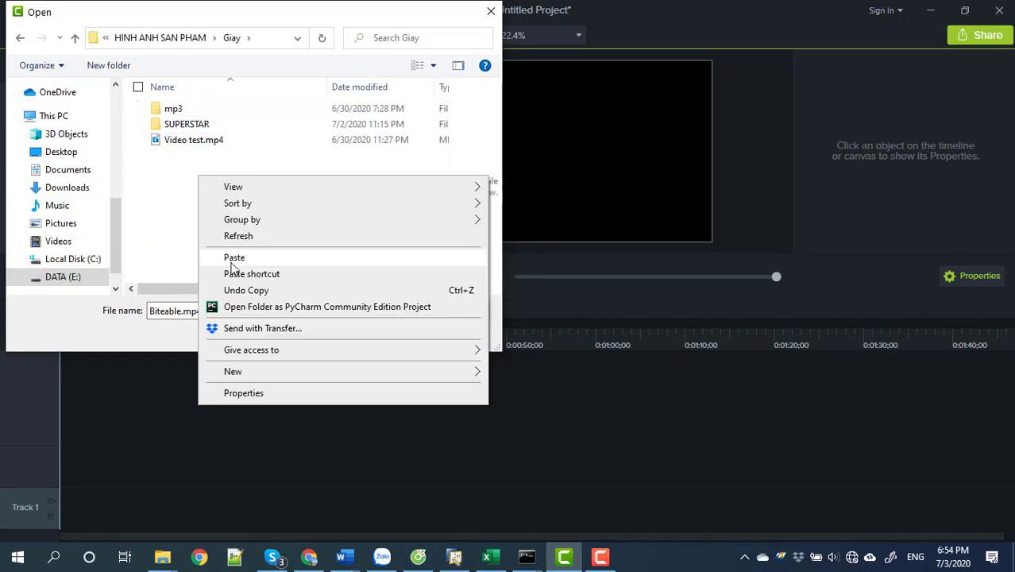
key(Escape)
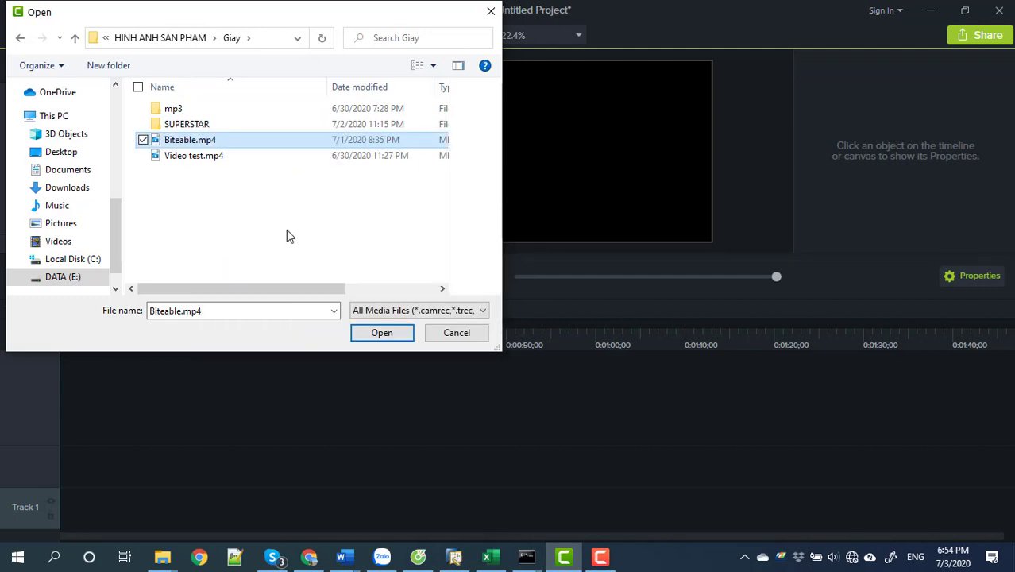
click(202, 140)
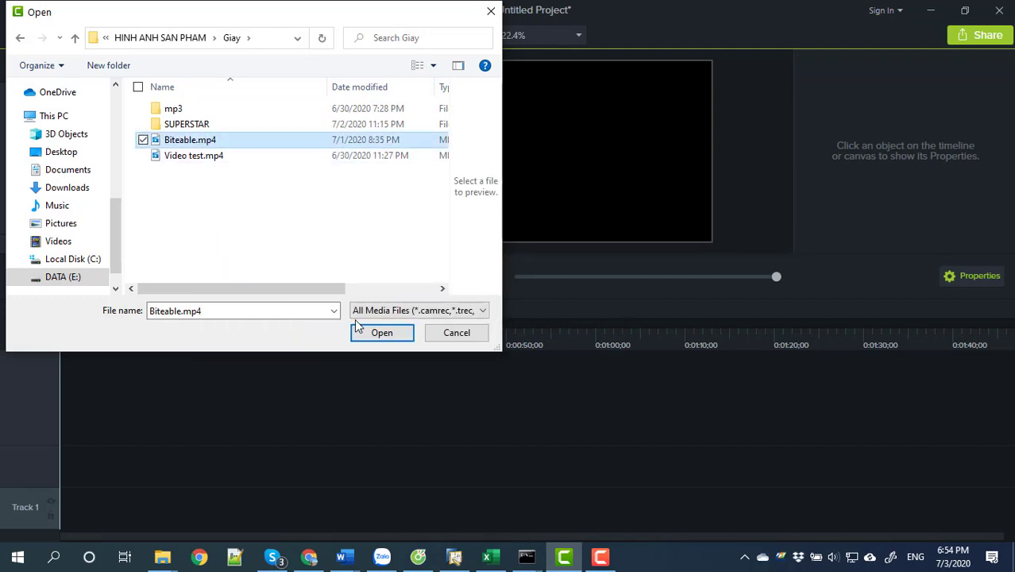
click(360, 332)
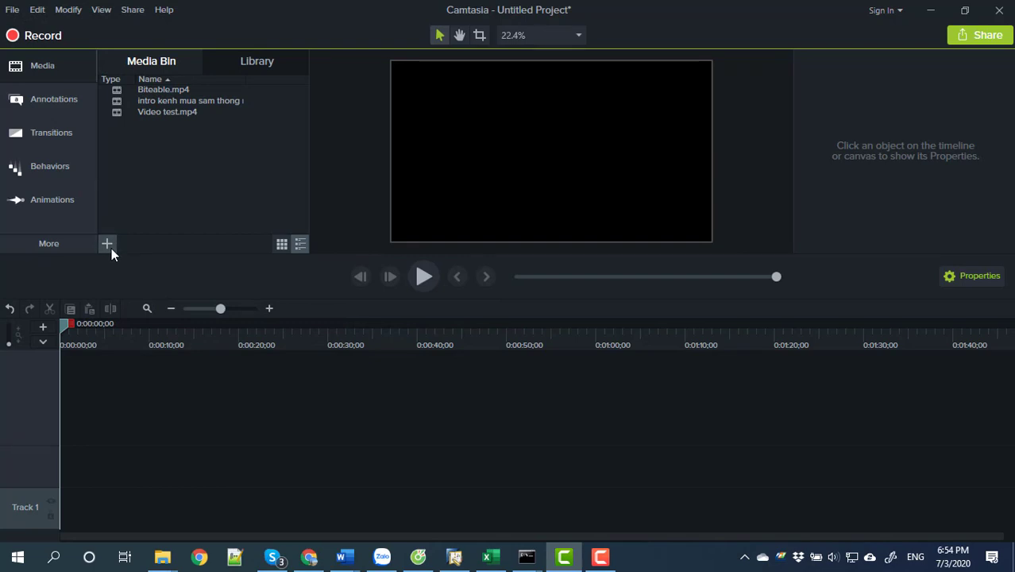
Import Morning_Mandolin.mp3 from the mp3 folder inside Giay.
click(109, 246)
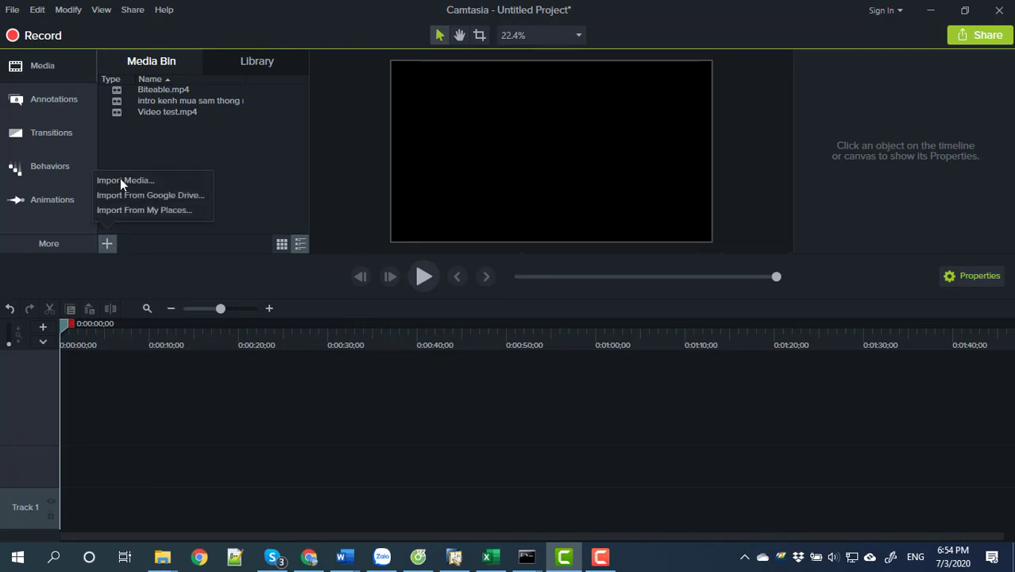
click(120, 180)
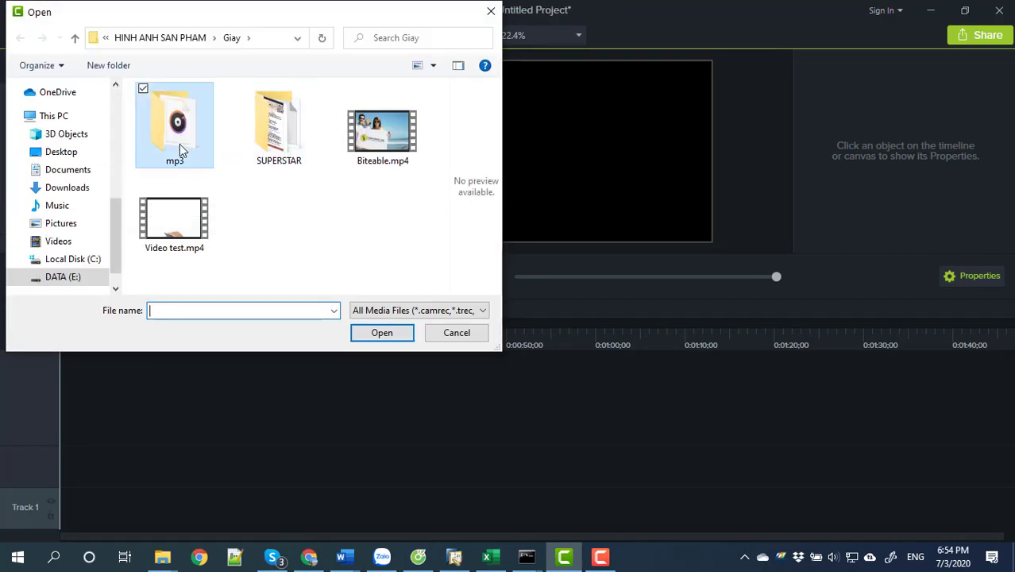
double_click(176, 155)
double_click(188, 111)
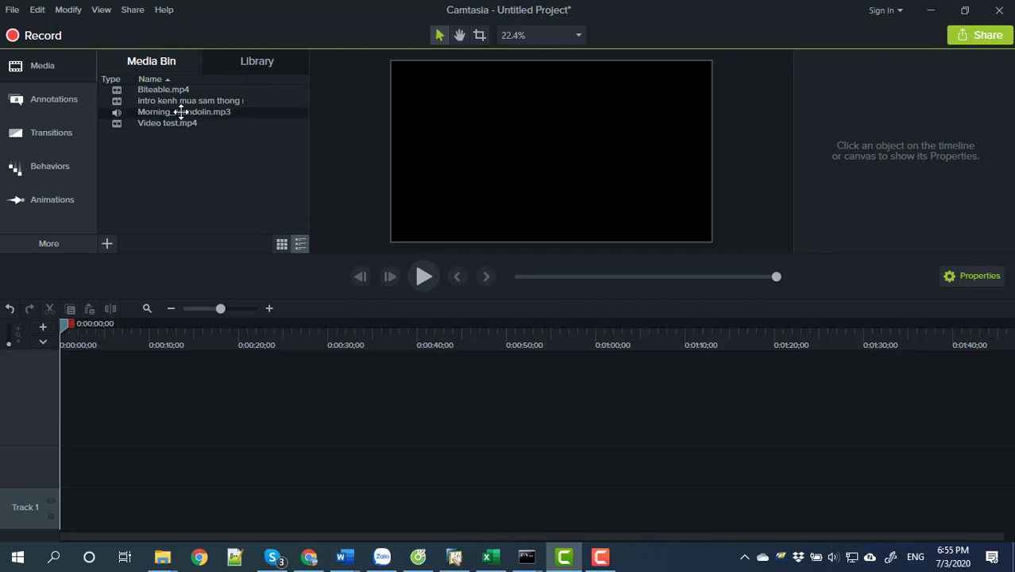
Put the intro clip then Video test.mp4 on Track 2 and preview around 9 seconds.
drag(186, 100, 63, 434)
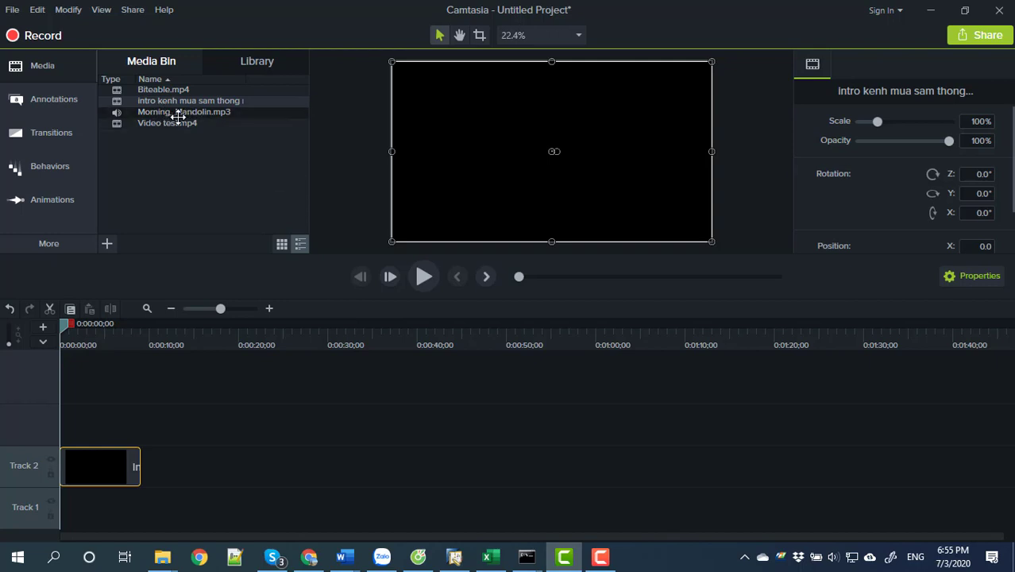
drag(166, 123, 135, 459)
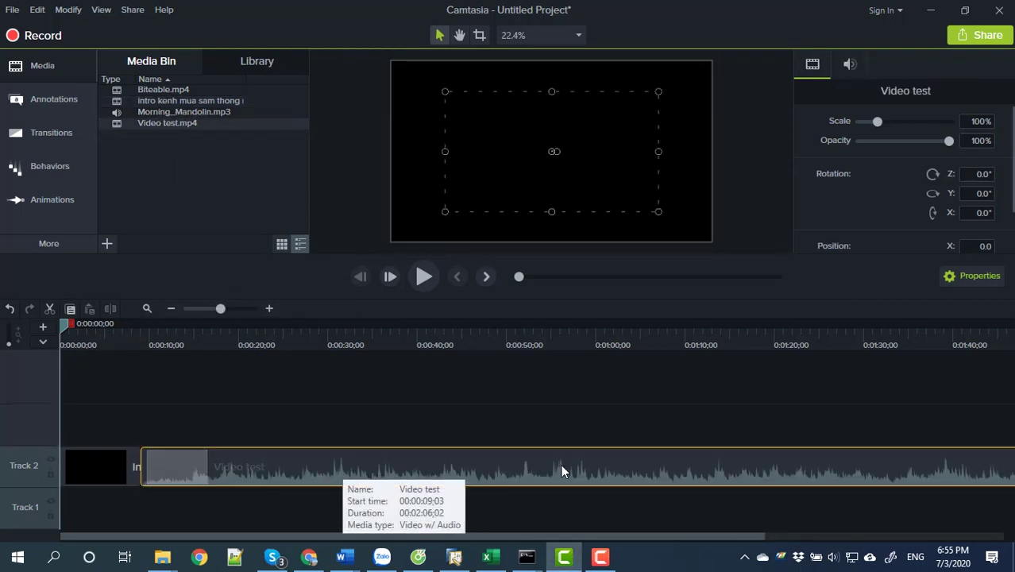
click(471, 141)
drag(65, 326, 151, 340)
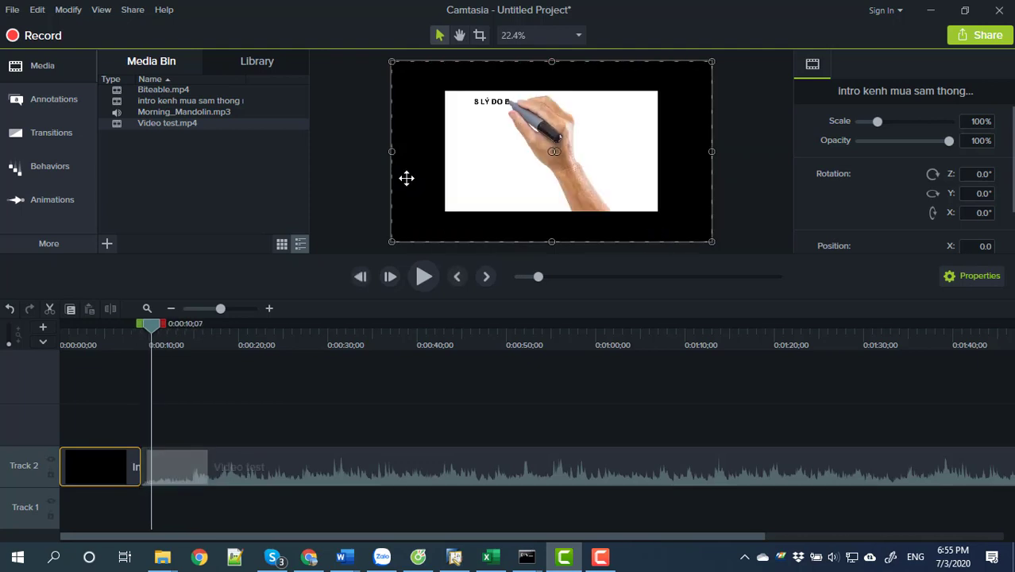
Check Project Settings, then scale the Video test clip to 150% so it fills the canvas.
click(731, 132)
right_click(708, 91)
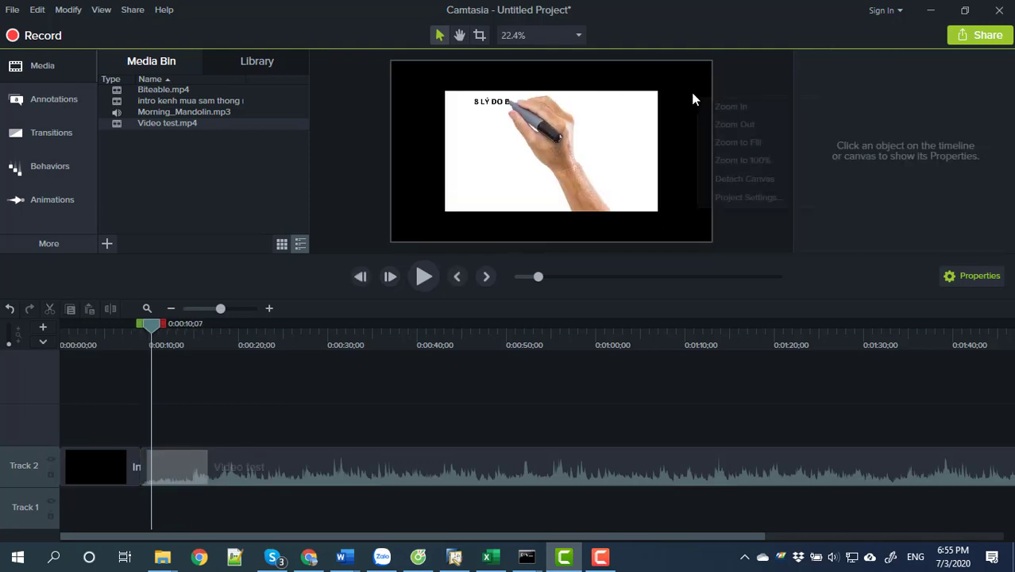
click(722, 198)
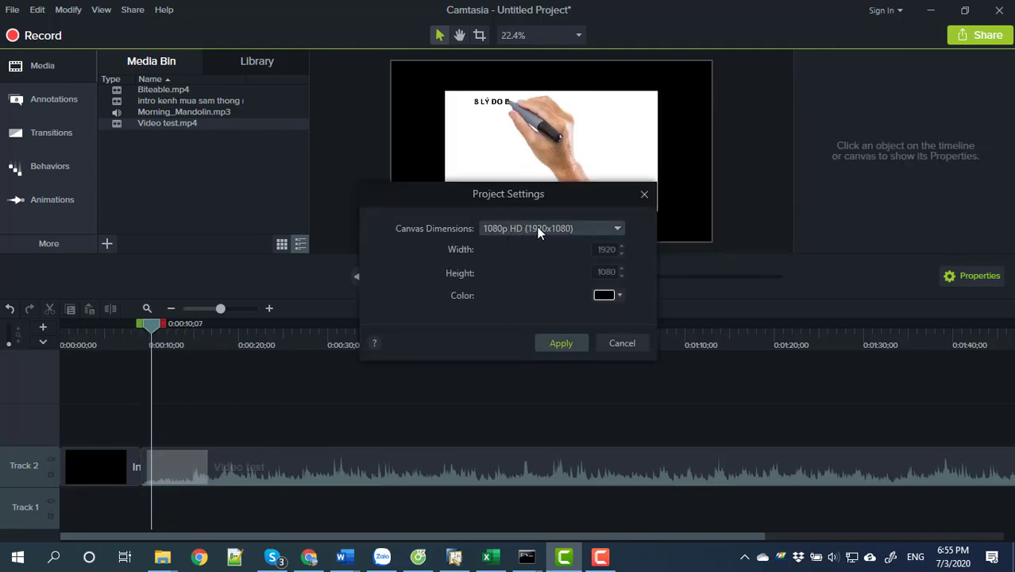
click(643, 194)
click(647, 208)
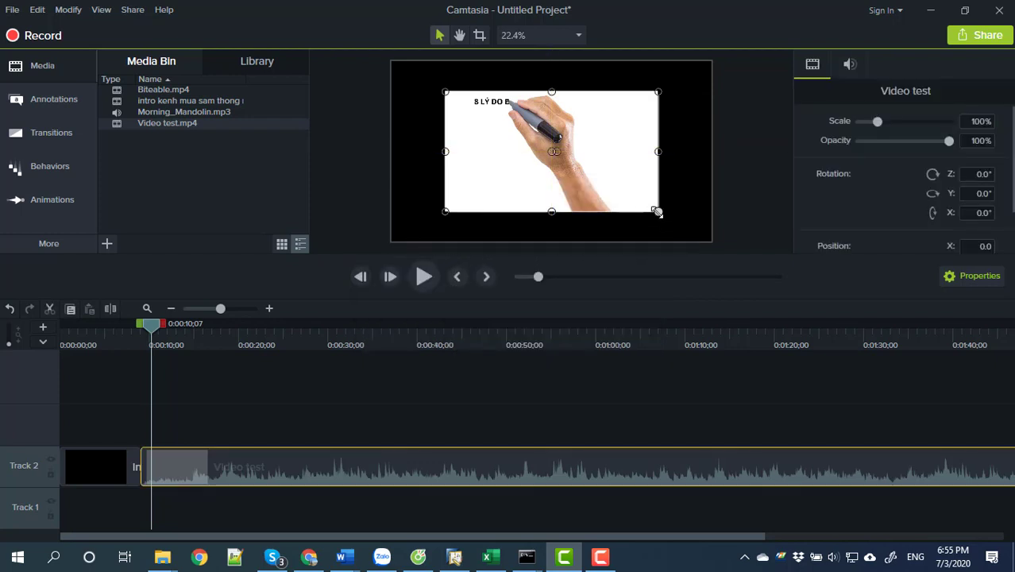
drag(656, 212, 711, 242)
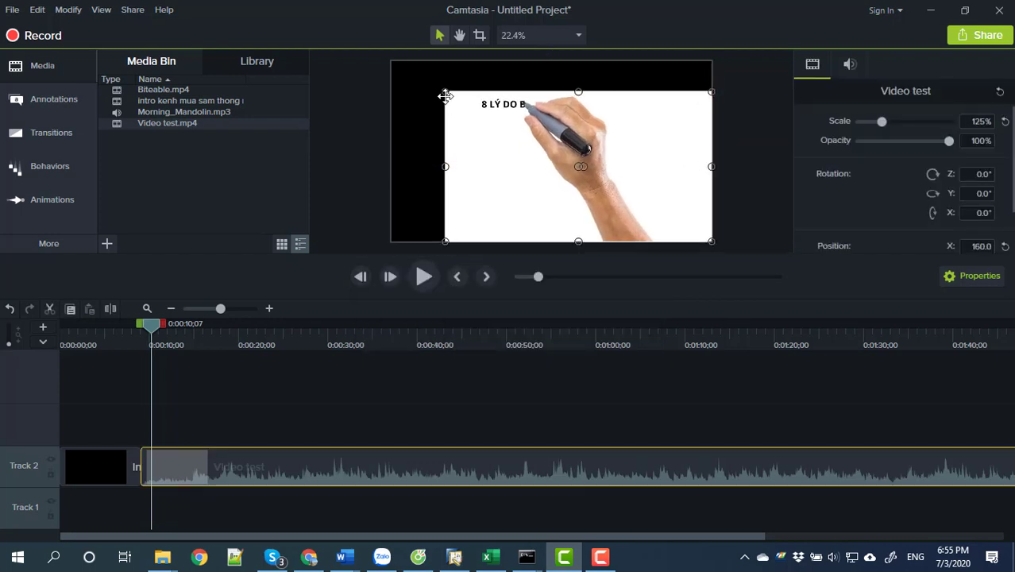
drag(443, 91, 392, 61)
click(310, 183)
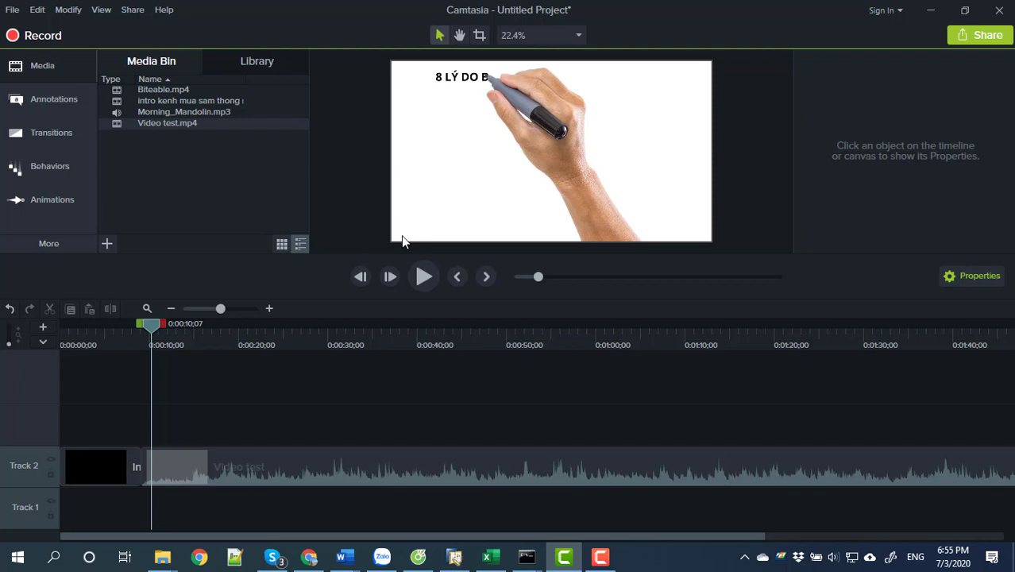
Preview the clip around 8–11 seconds and show its audio volume line via Edit Audio.
drag(152, 325, 170, 328)
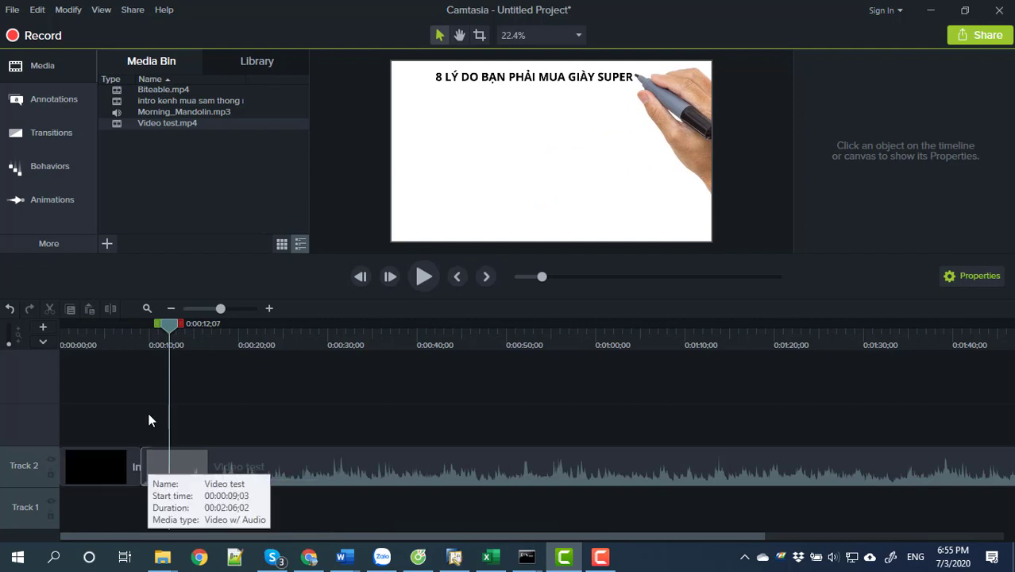
drag(171, 328, 151, 336)
right_click(357, 471)
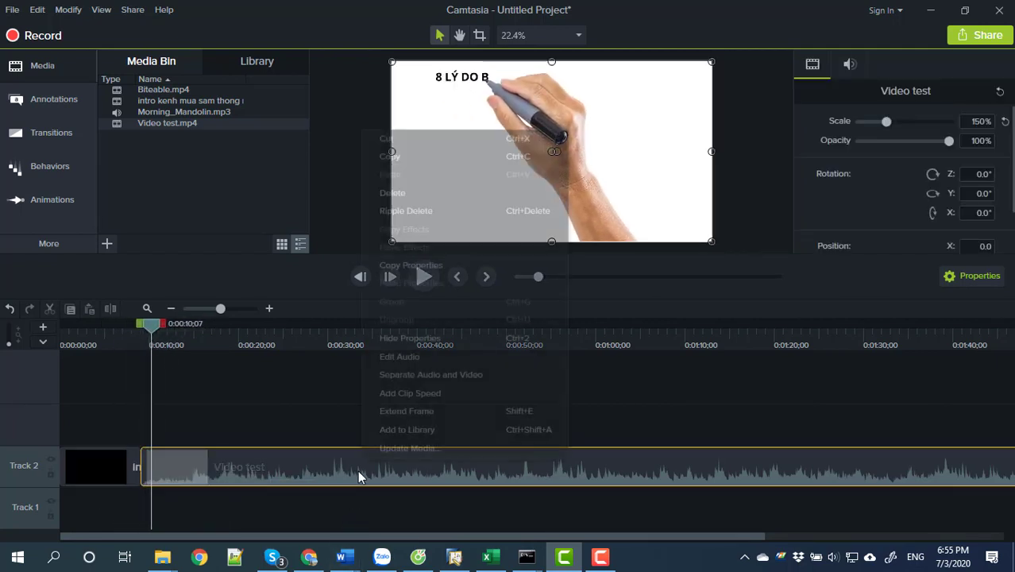
click(399, 357)
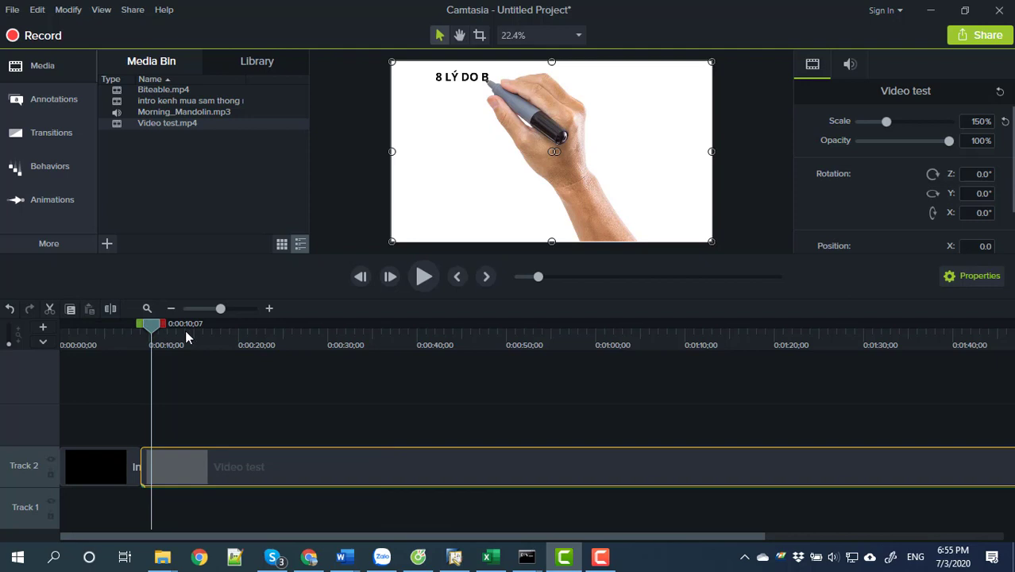
Zoom out the timeline and place Biteable.mp4 on Track 2 right after Video test.
click(80, 462)
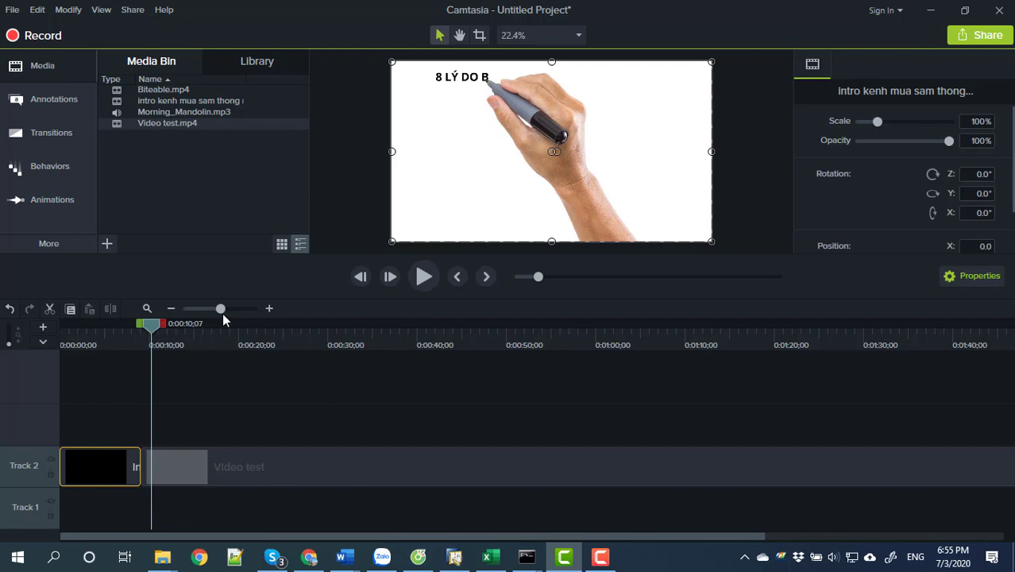
drag(222, 309, 208, 308)
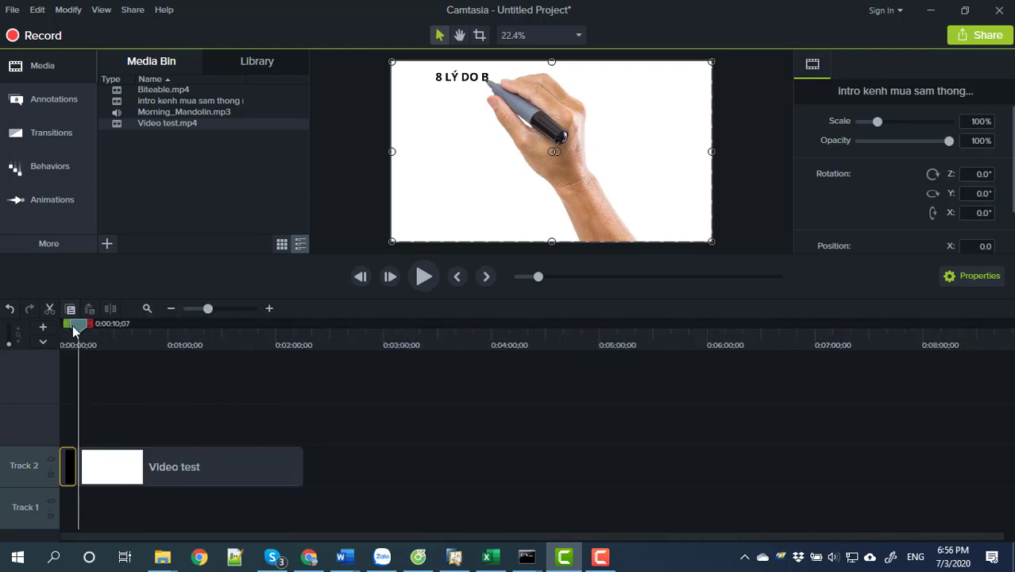
drag(72, 325, 289, 355)
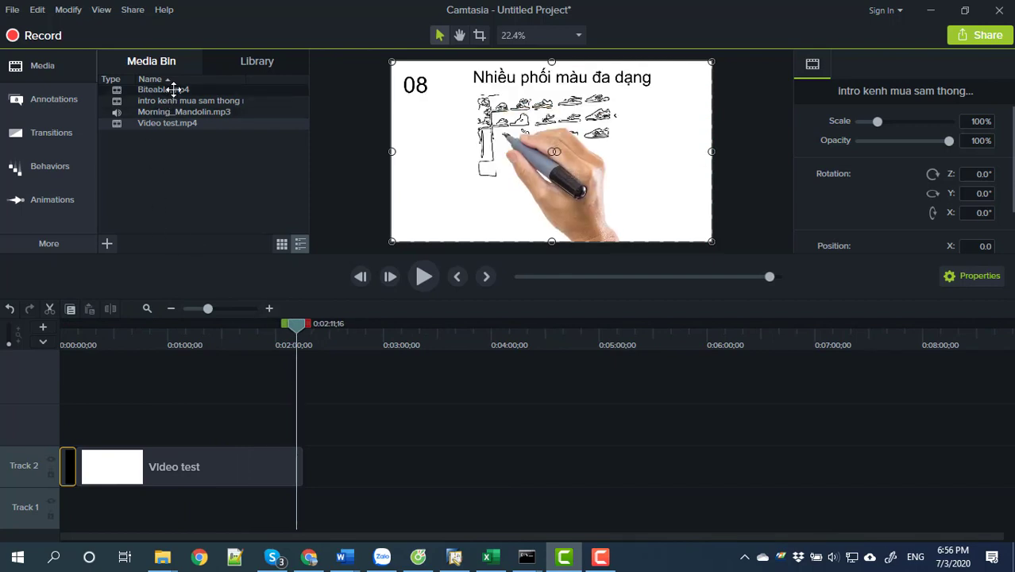
drag(177, 90, 312, 468)
mouse_move(293, 327)
mouse_down()
mouse_move(310, 327)
mouse_move(291, 327)
mouse_up()
Show the Biteable clip's audio volume line and preview across the timeline.
right_click(326, 469)
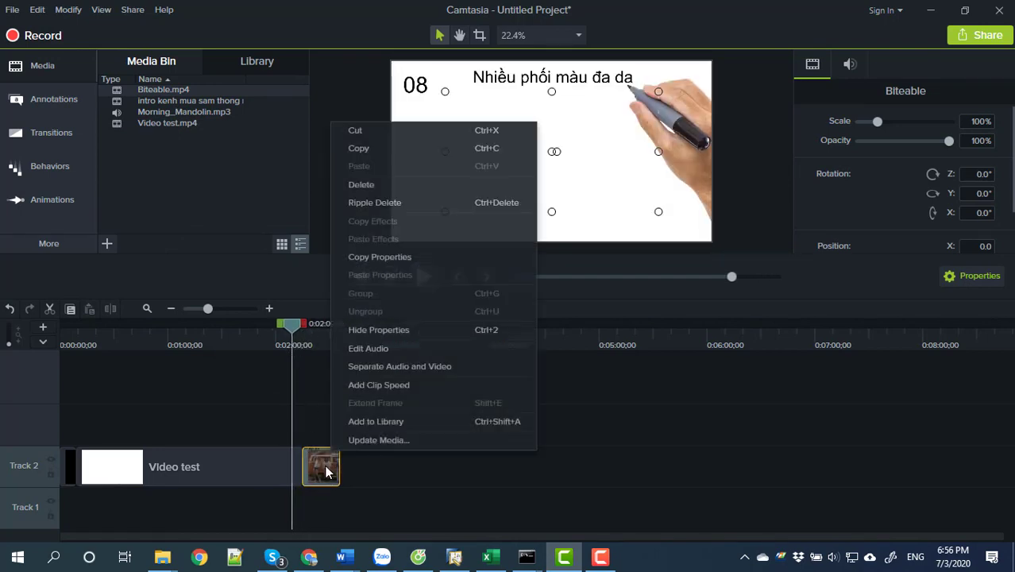
click(366, 350)
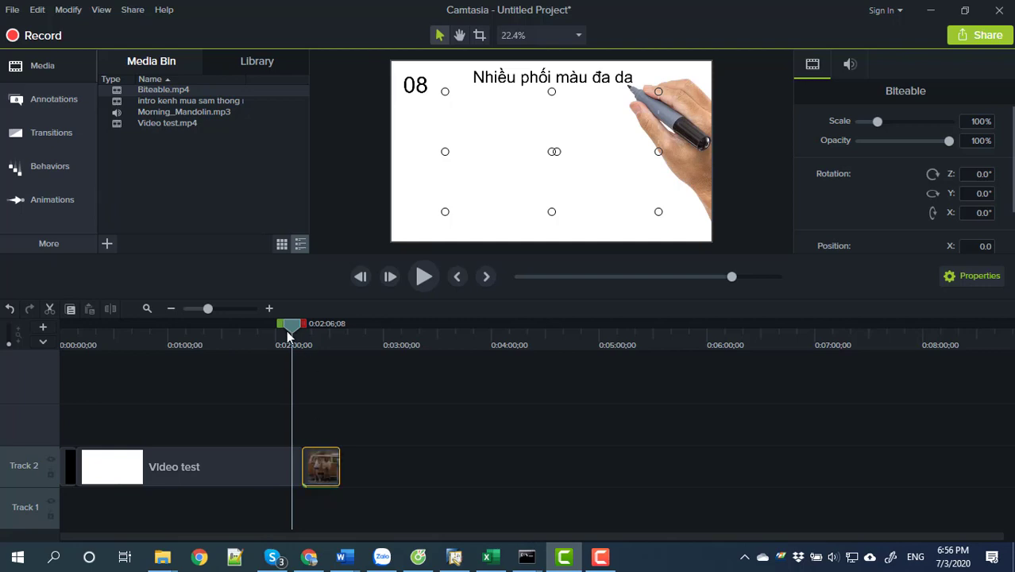
drag(286, 330, 56, 368)
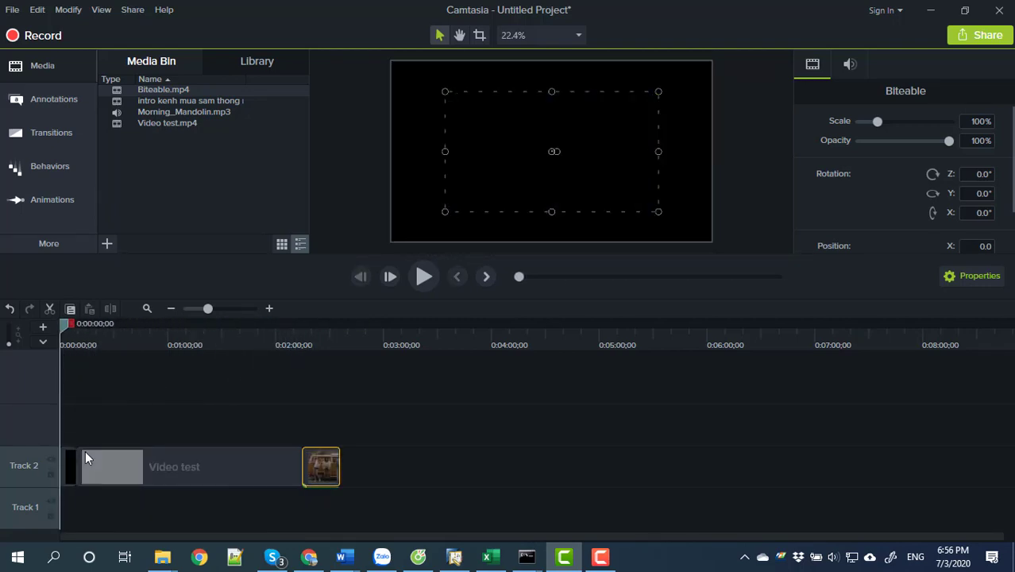
click(71, 460)
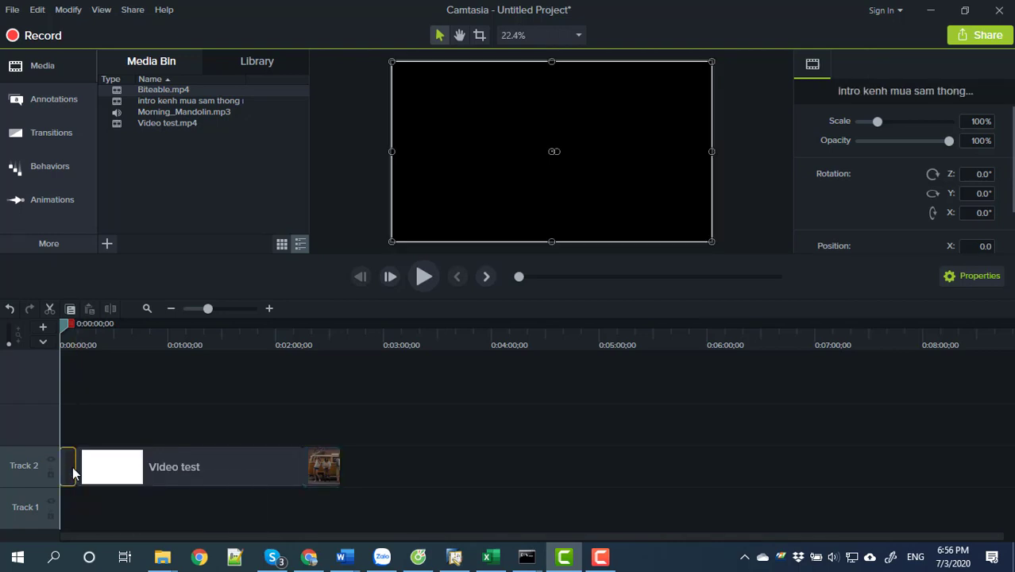
Apply the Fold transition to the start of the Video test clip.
click(62, 132)
scroll(142, 204, down, 1)
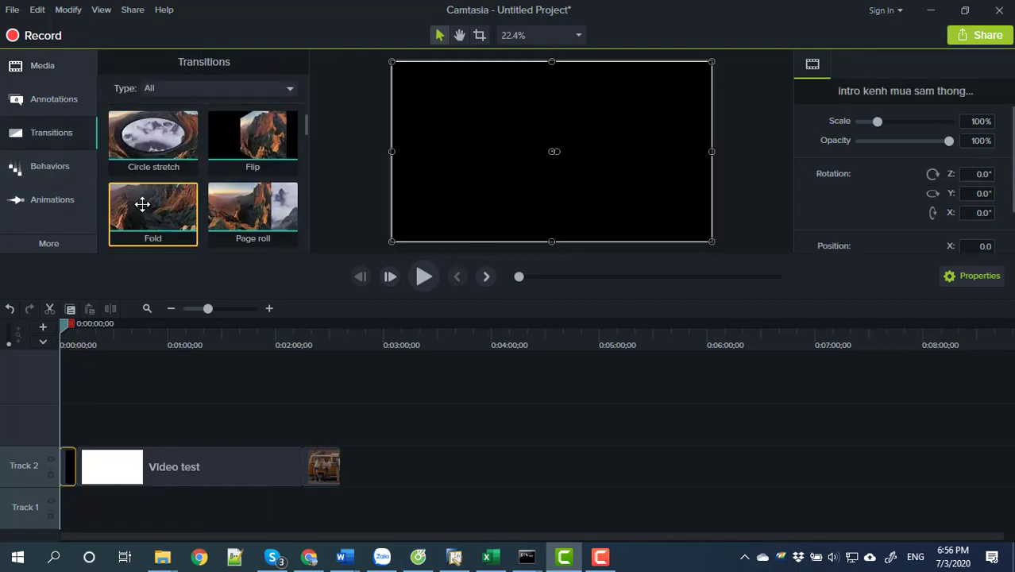
scroll(259, 190, down, 1)
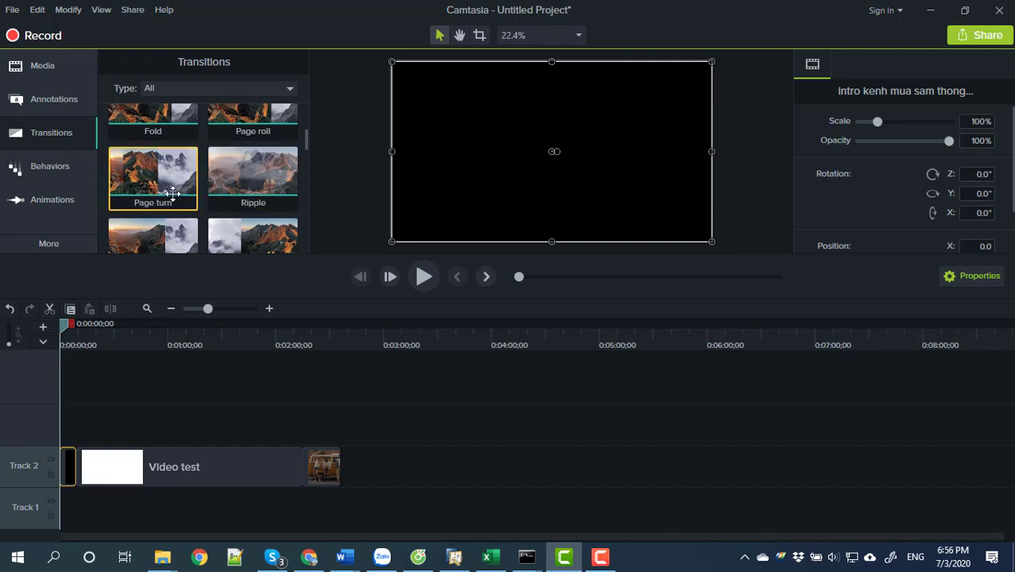
scroll(183, 198, down, 2)
scroll(196, 210, up, 2)
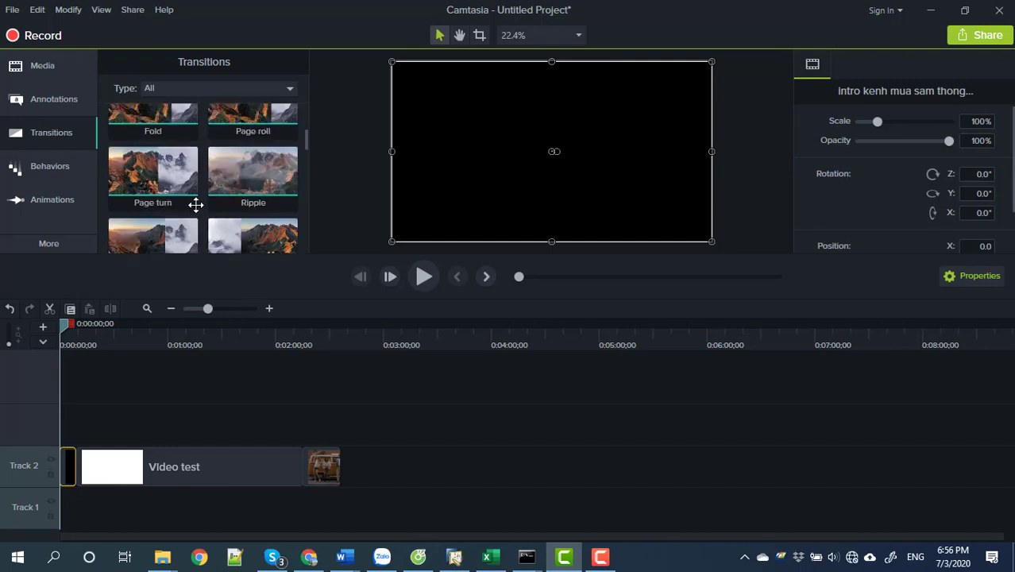
scroll(195, 205, up, 1)
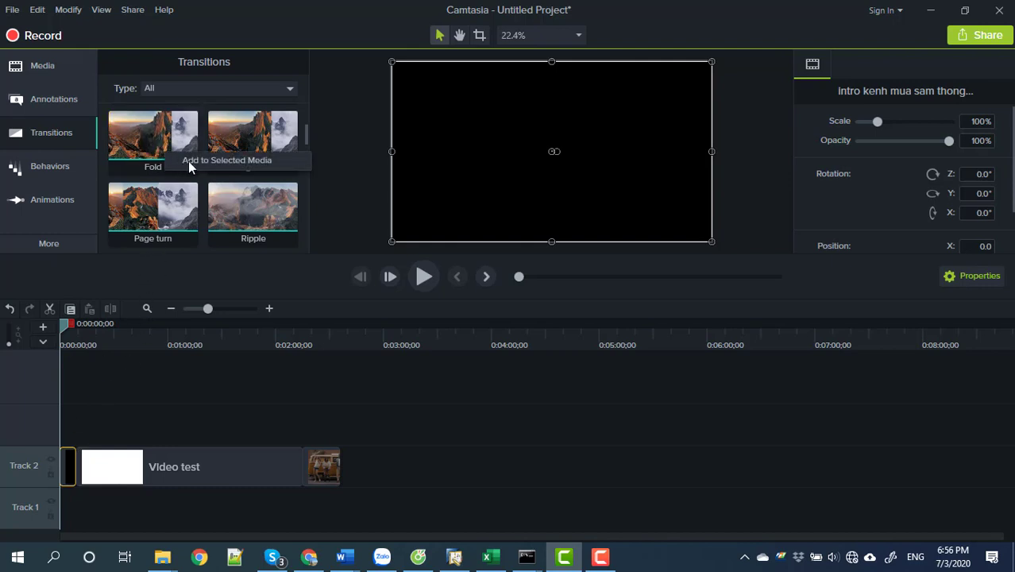
drag(191, 161, 150, 466)
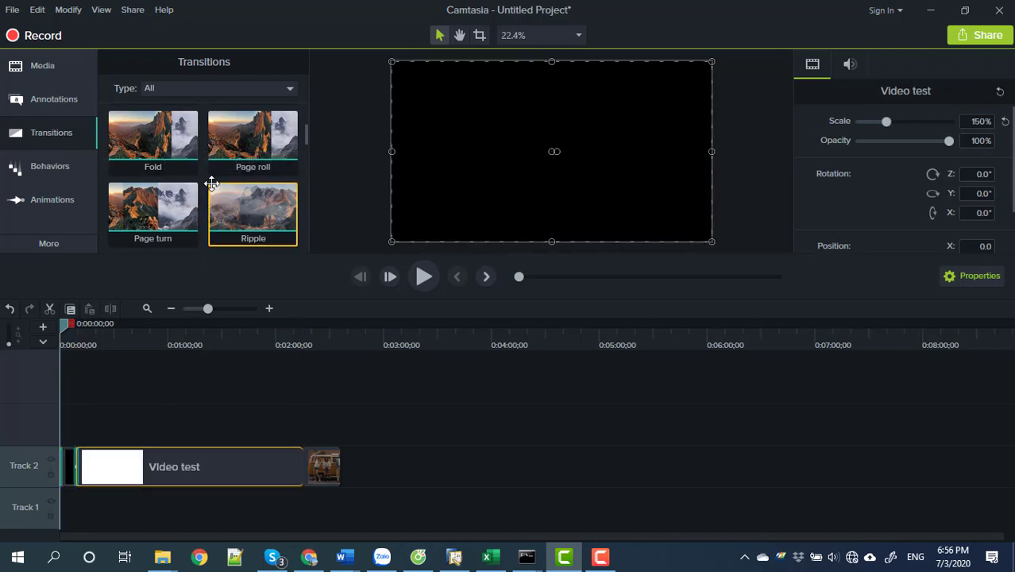
Add the Page roll transition to the selected media and play back to preview.
right_click(268, 156)
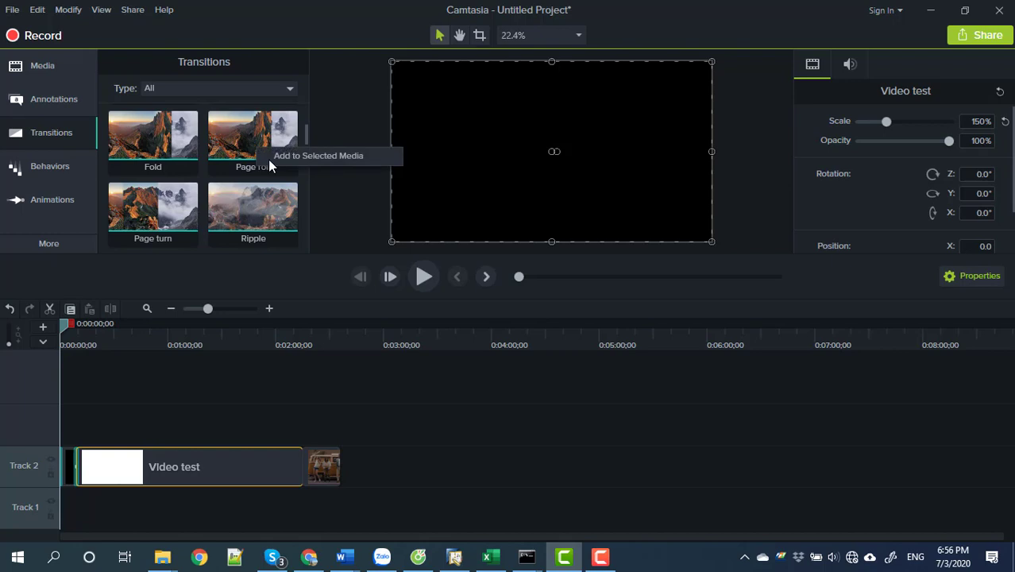
click(326, 157)
click(319, 465)
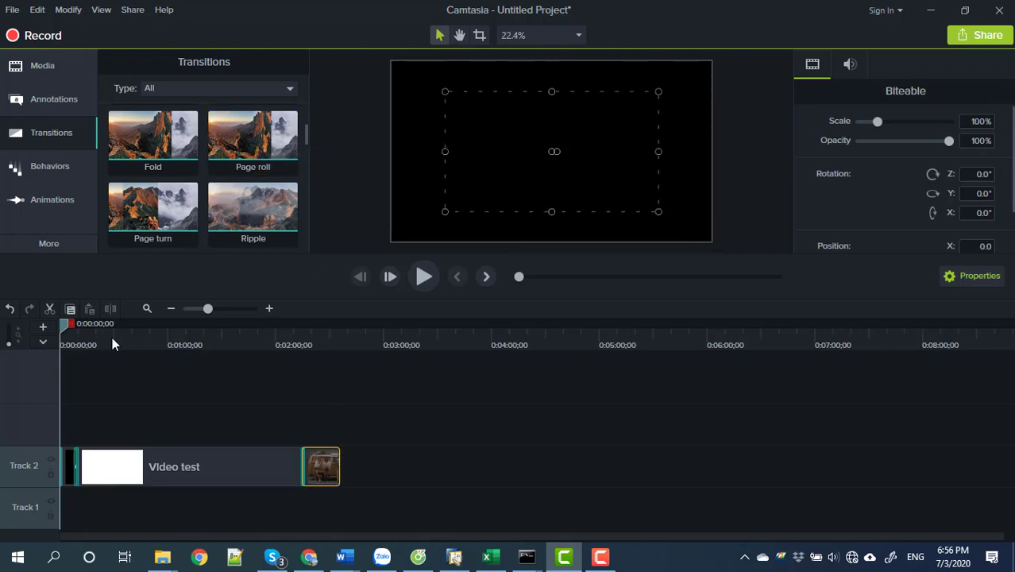
drag(73, 323, 223, 330)
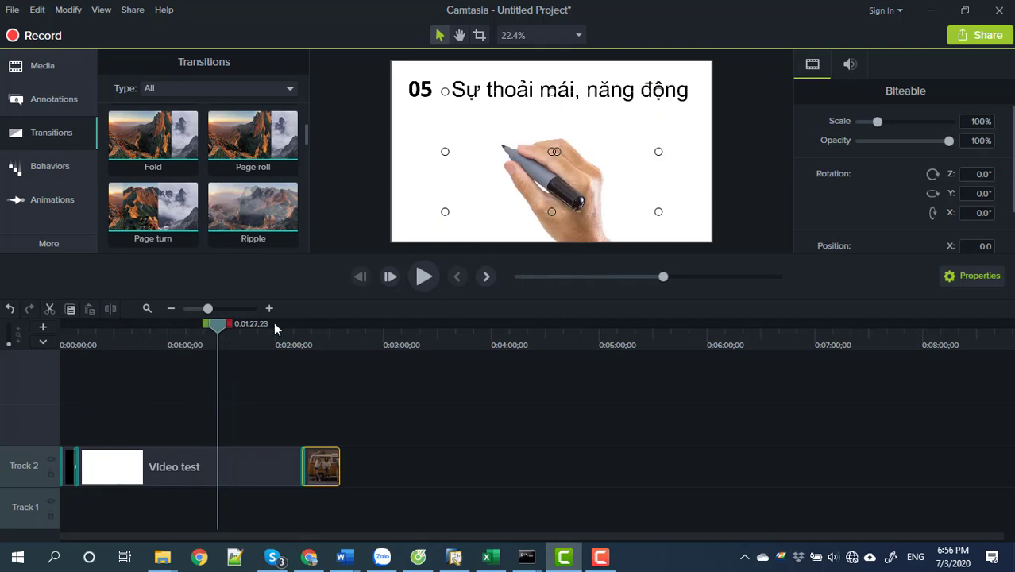
click(424, 276)
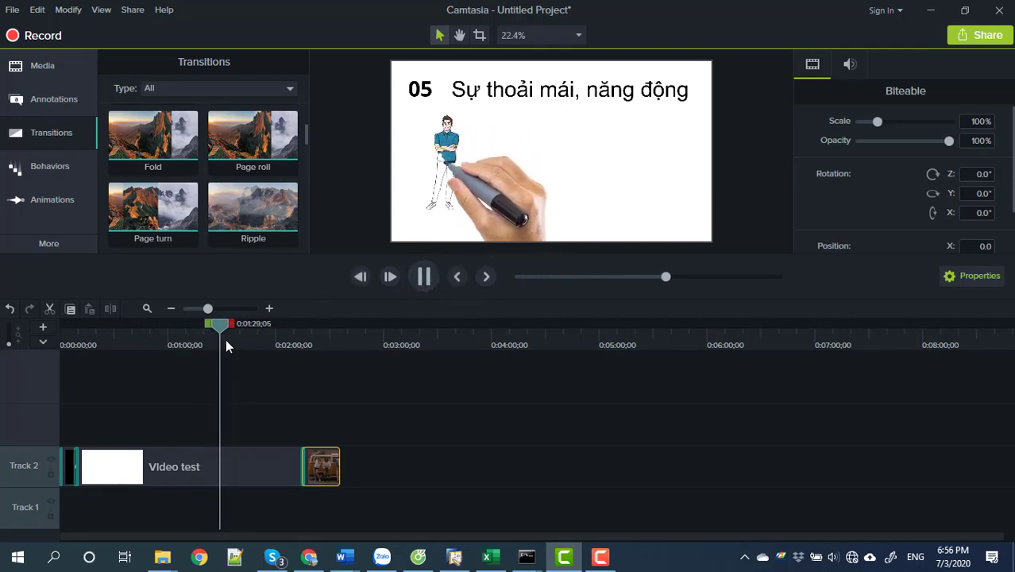
drag(205, 338, 58, 336)
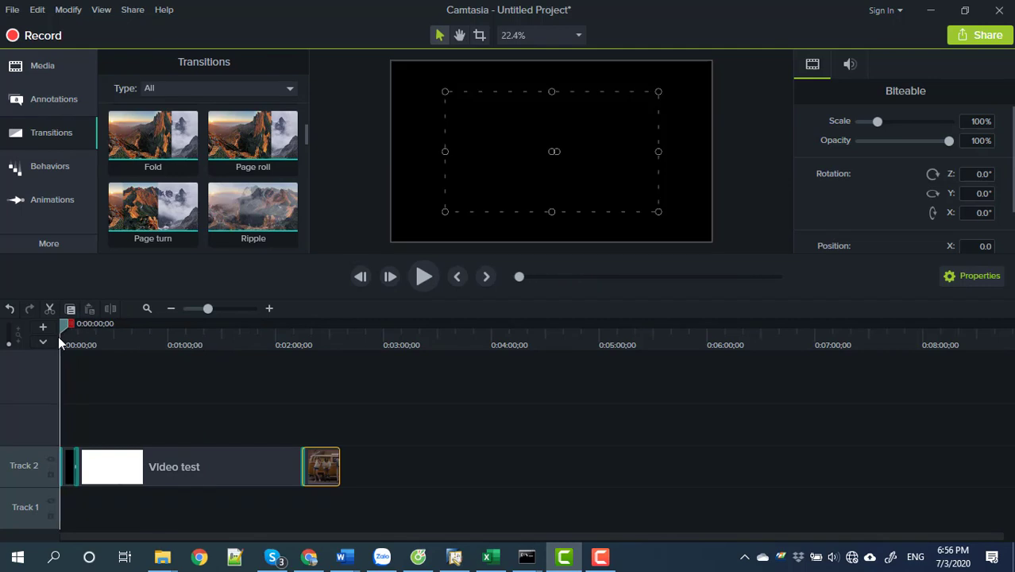
click(54, 65)
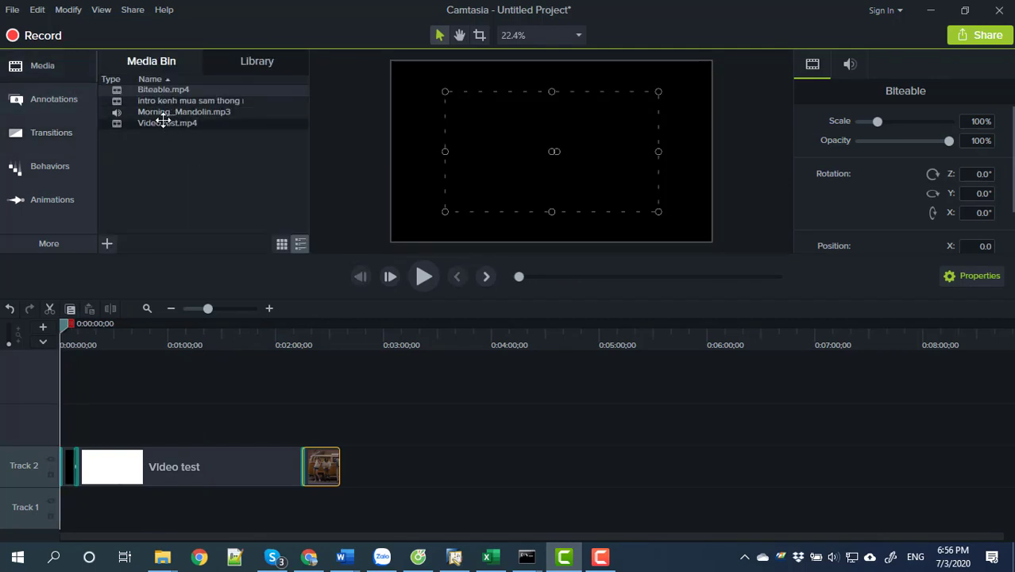
drag(163, 112, 64, 414)
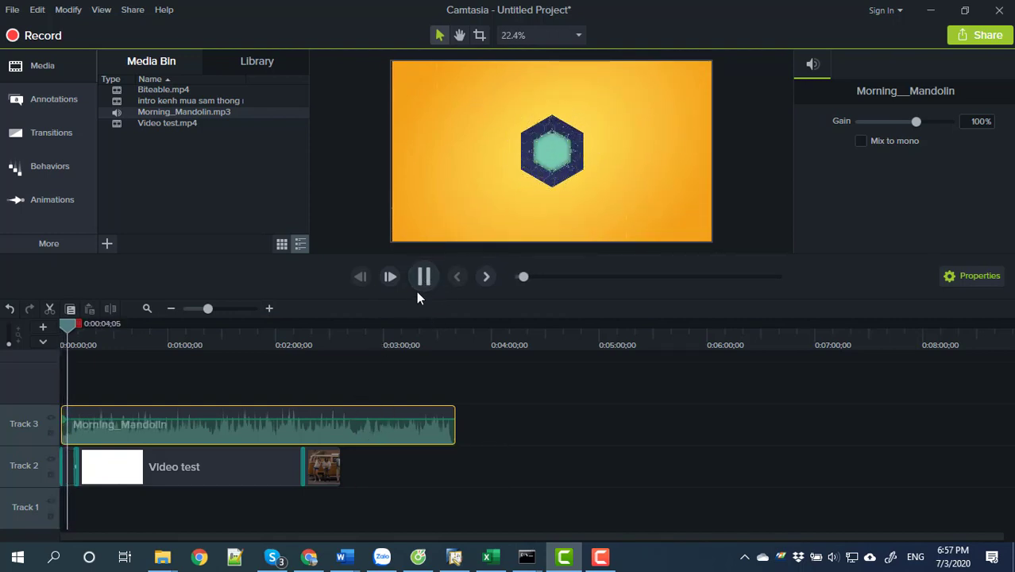
click(418, 286)
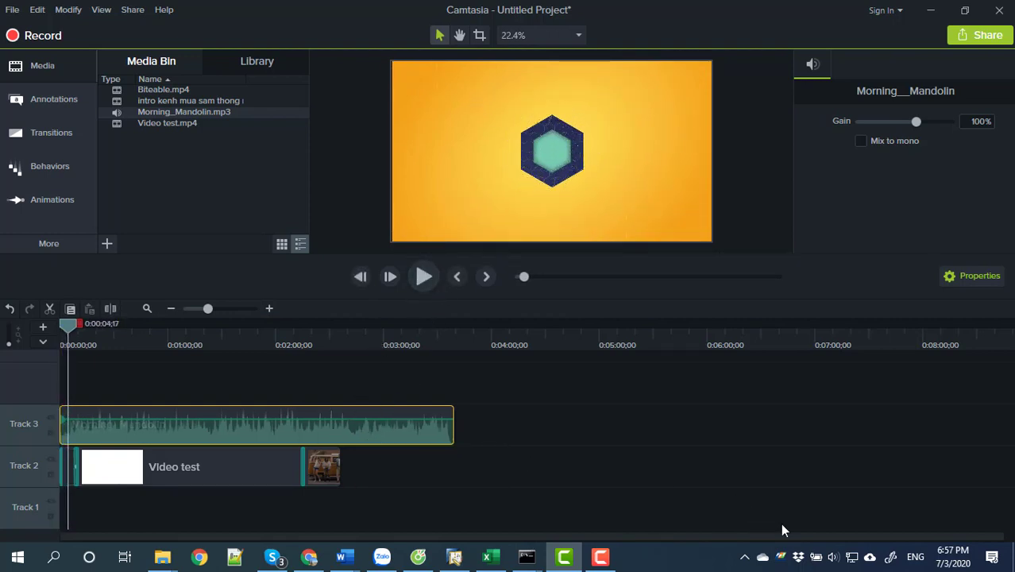
click(833, 557)
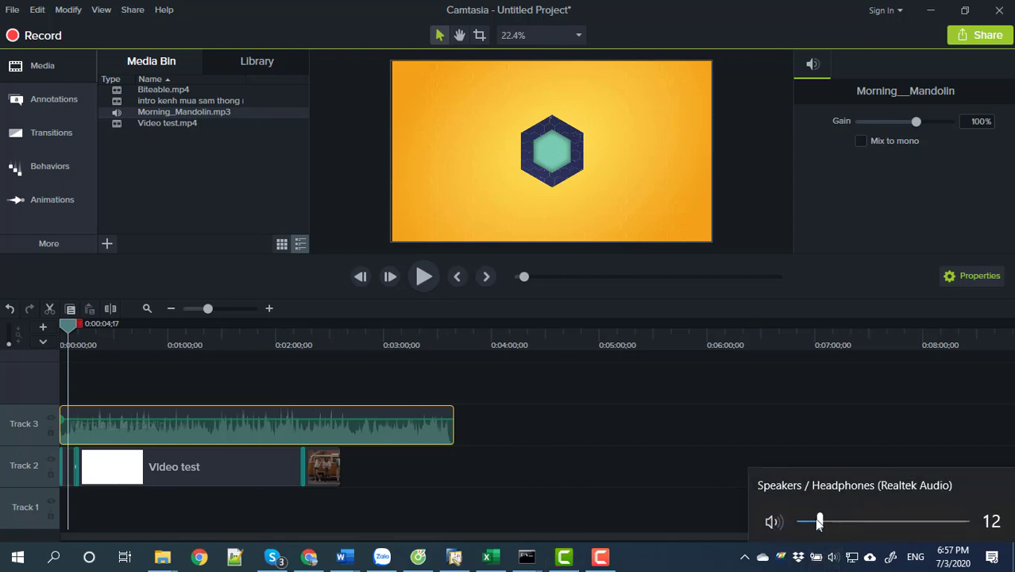
drag(819, 522, 849, 521)
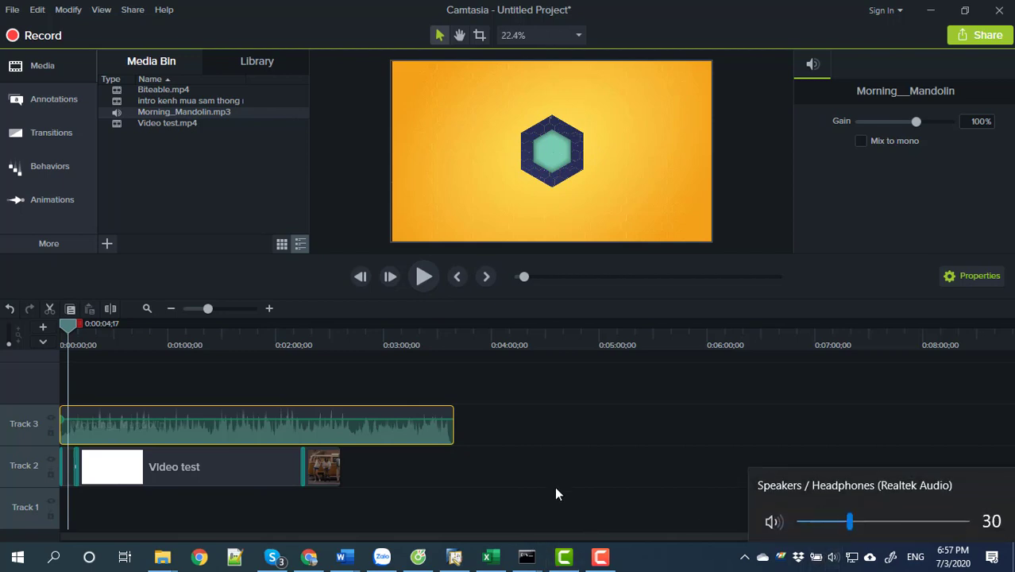
click(442, 511)
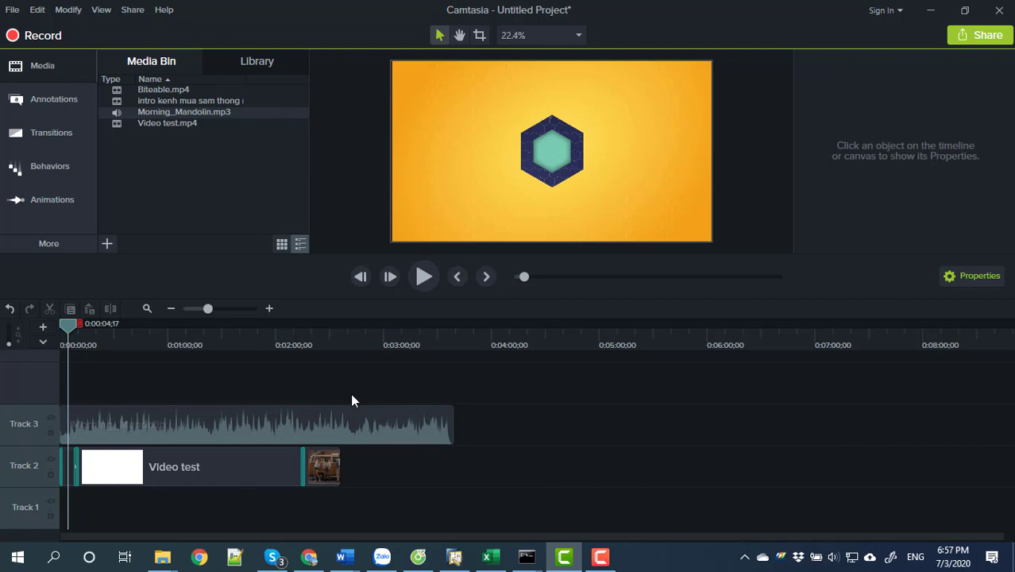
click(425, 277)
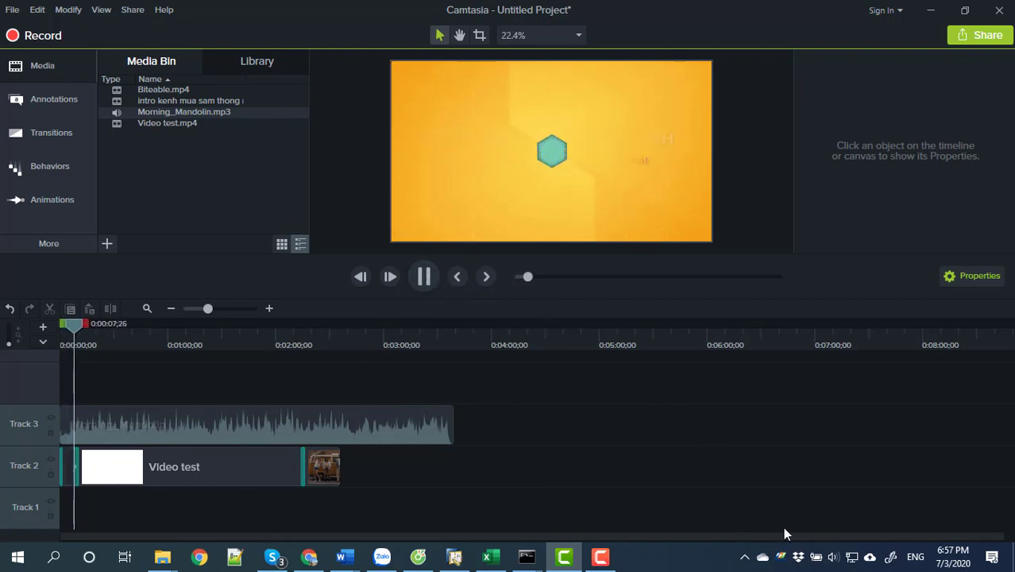
key(XF86AudioLowerVolume)
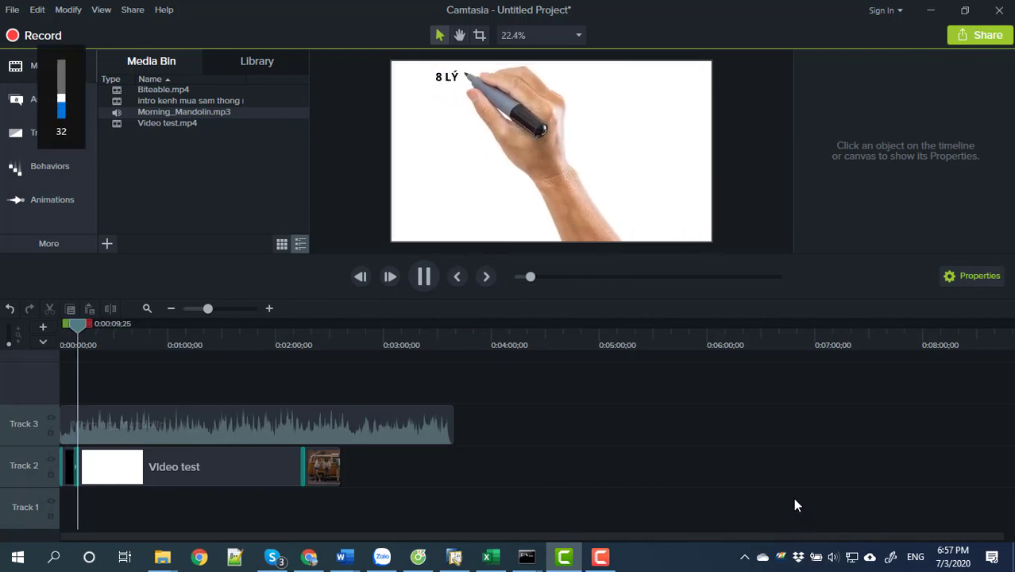
key(XF86AudioRaiseVolume)
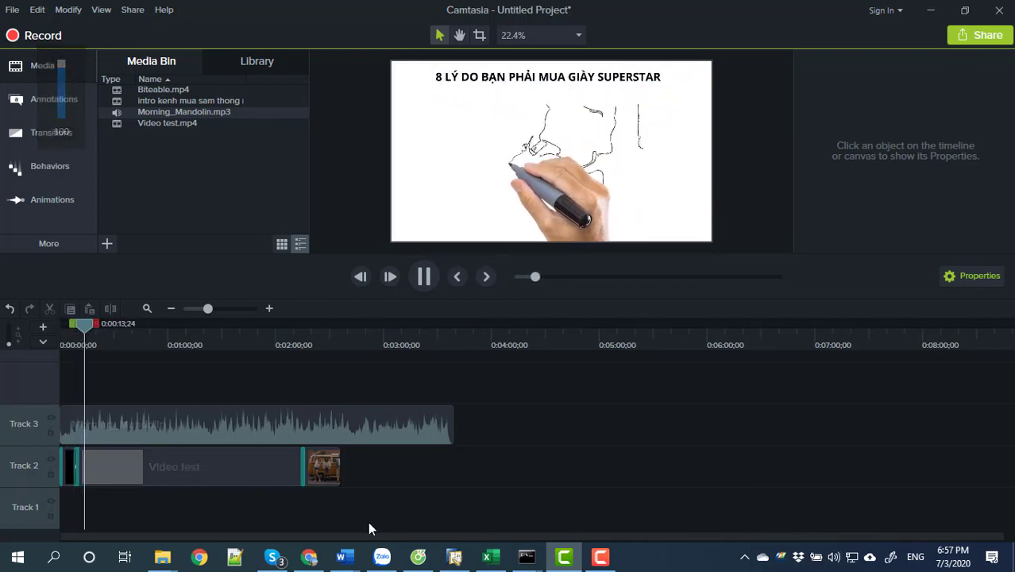
drag(79, 330, 291, 339)
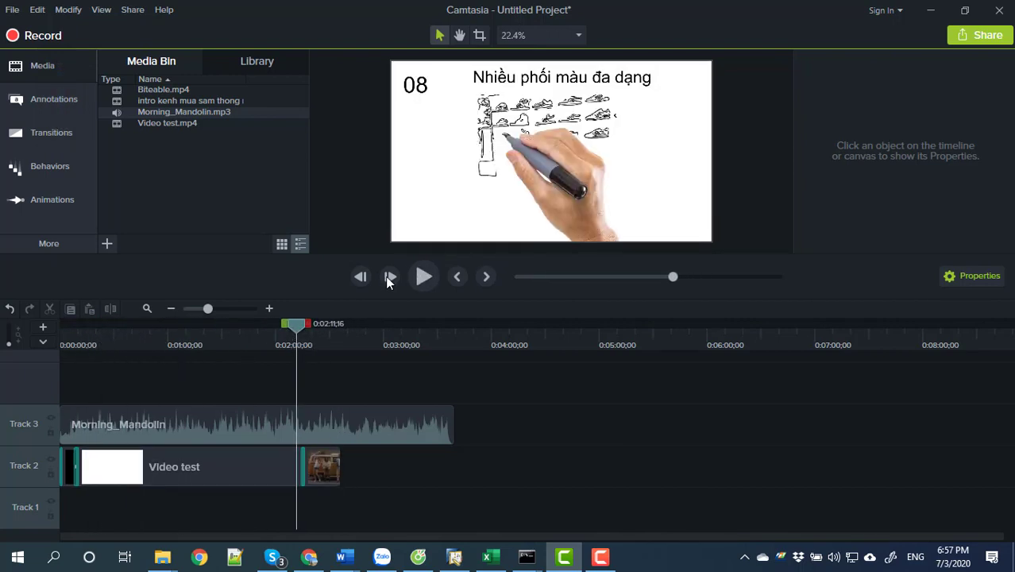
click(422, 284)
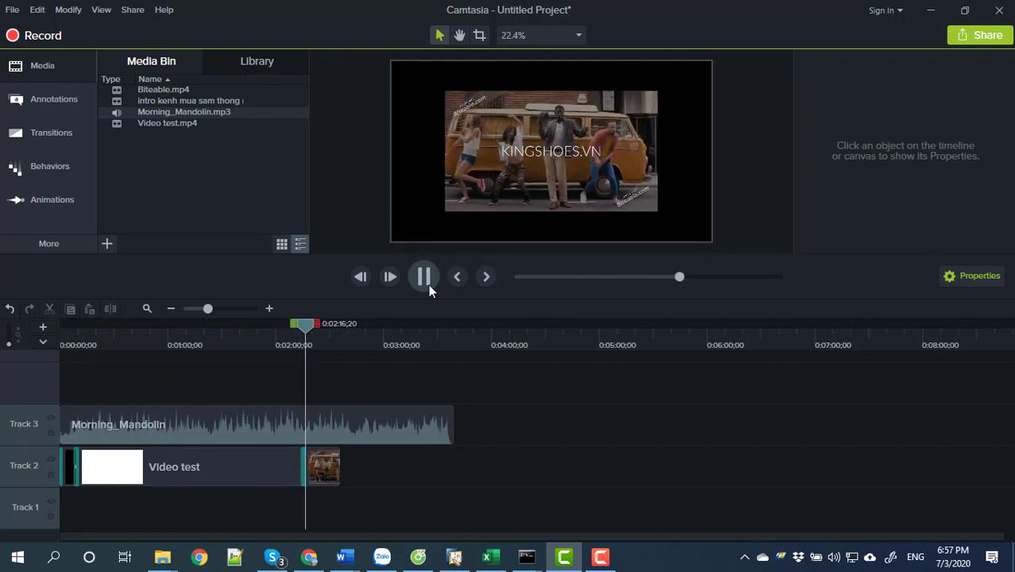
Scale the Biteable clip to 150% to fill the canvas, then find where the footage ends.
click(469, 178)
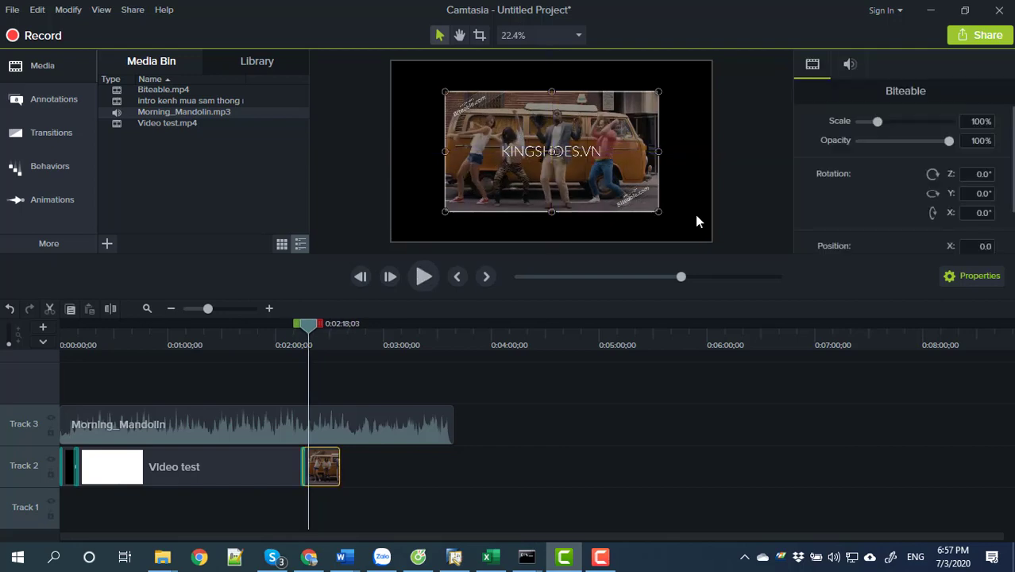
drag(657, 210, 712, 241)
drag(445, 91, 392, 61)
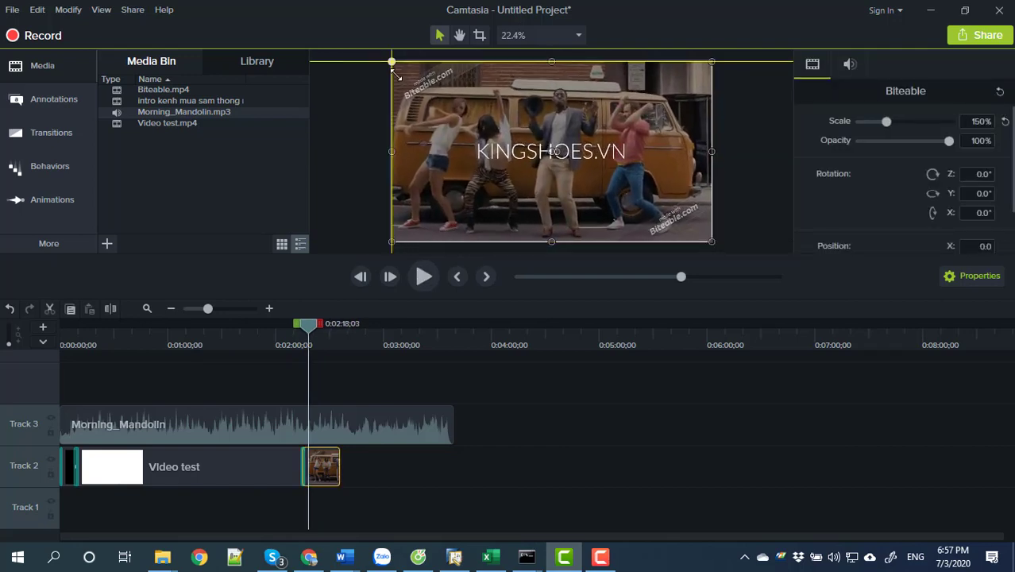
click(571, 418)
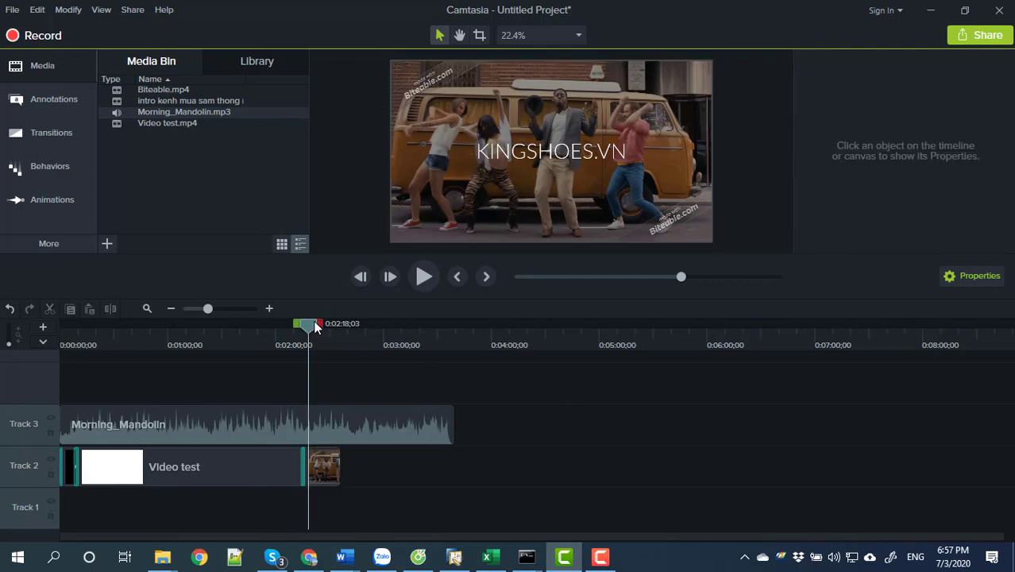
mouse_move(316, 327)
mouse_down()
mouse_move(352, 323)
mouse_move(332, 323)
mouse_up()
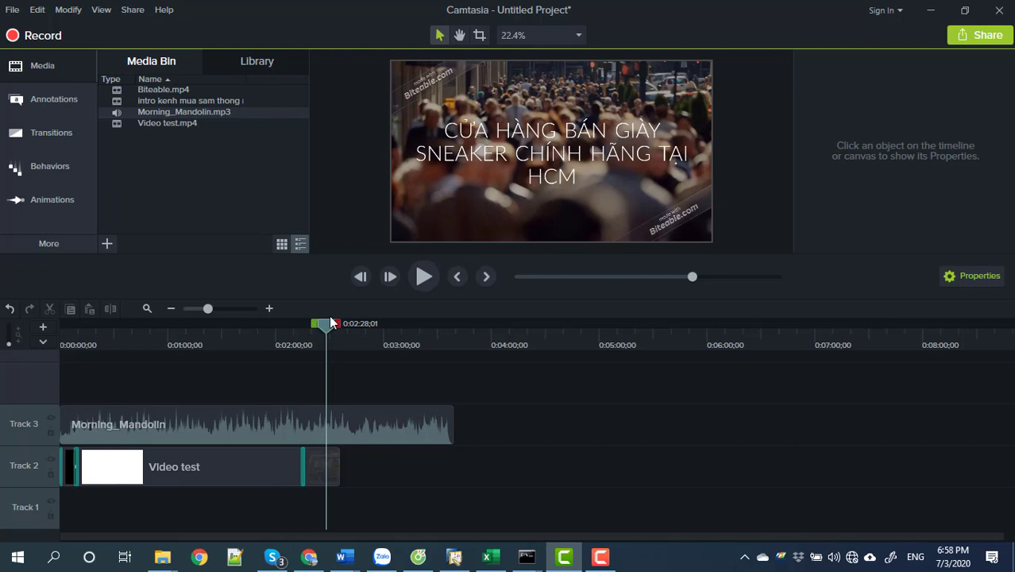
drag(331, 322, 341, 333)
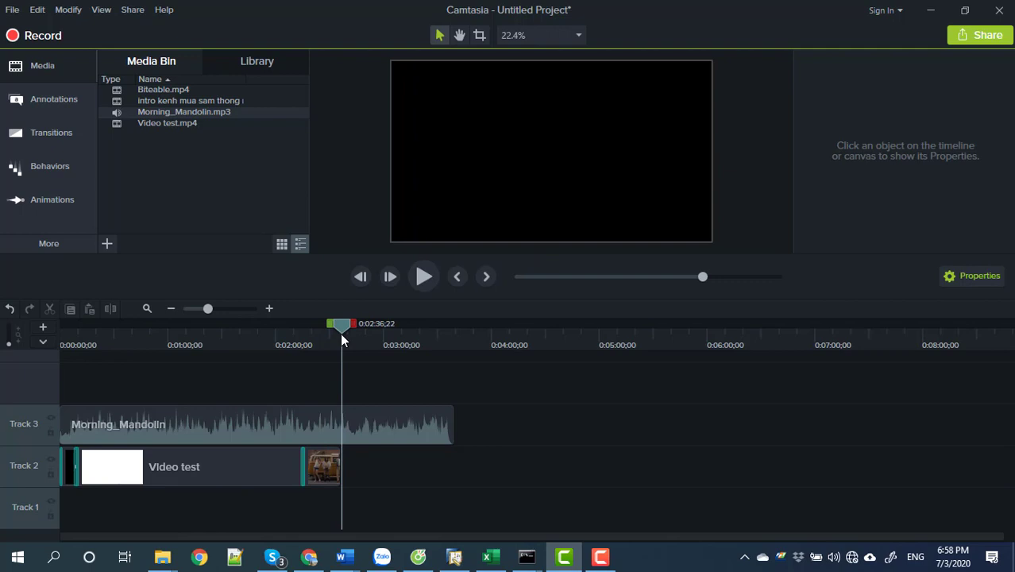
Split Morning_Mandolin at 0:02:35 where the video ends and delete the leftover tail.
click(303, 433)
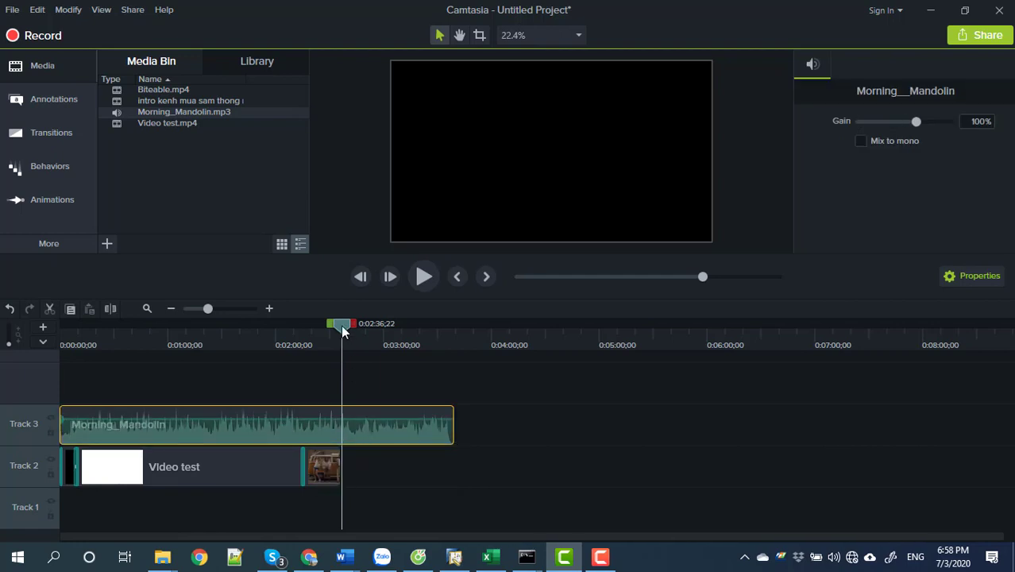
drag(343, 327, 340, 327)
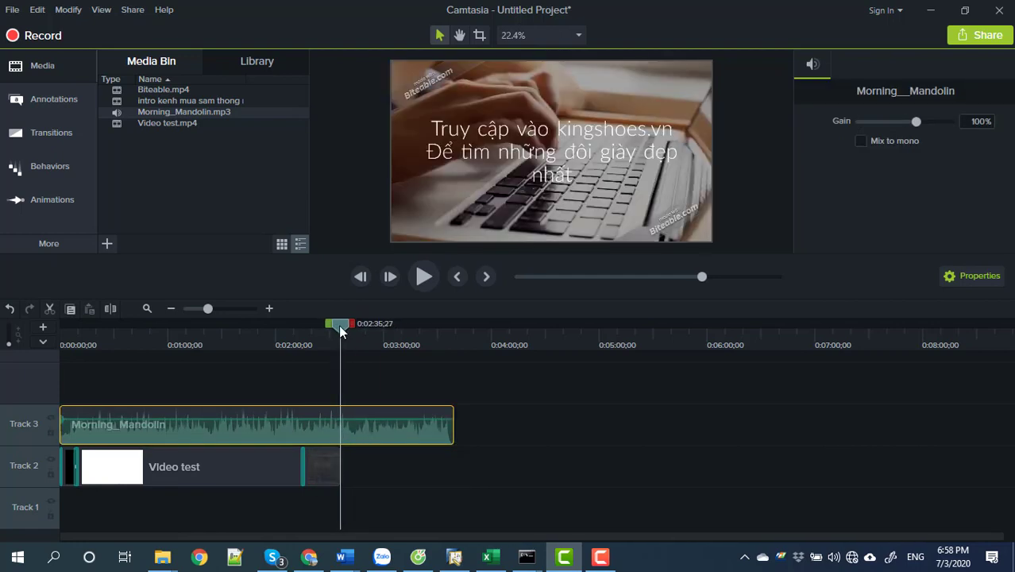
click(108, 308)
click(394, 432)
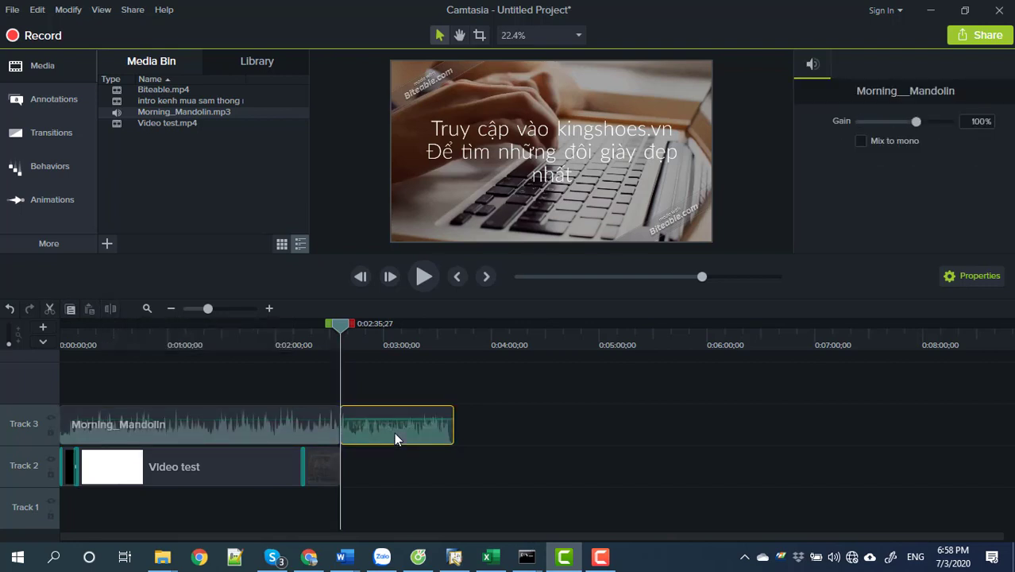
key(Delete)
click(289, 435)
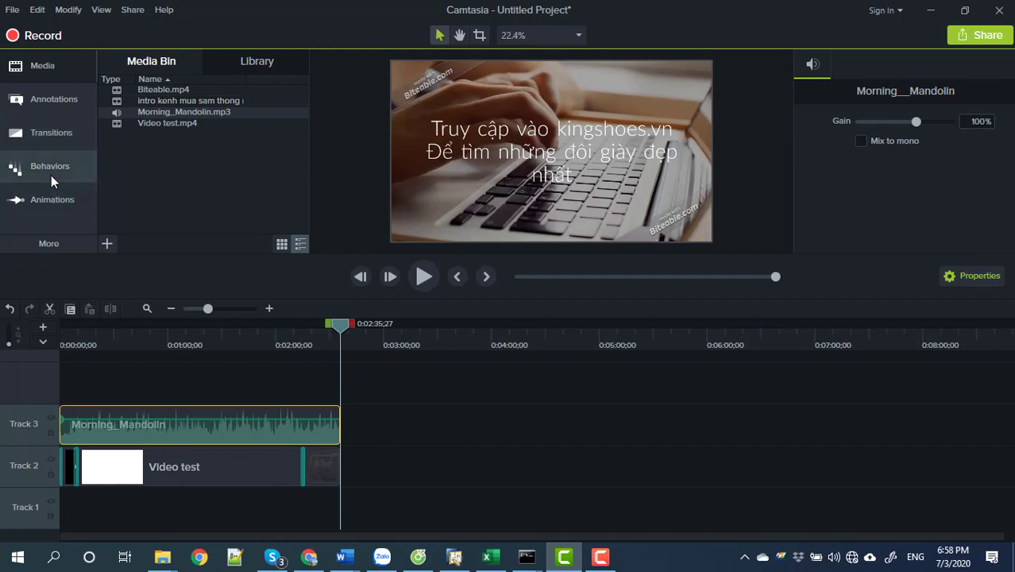
Add Fade In and Fade Out audio effects to the Morning_Mandolin clip, then replay from the start.
click(44, 248)
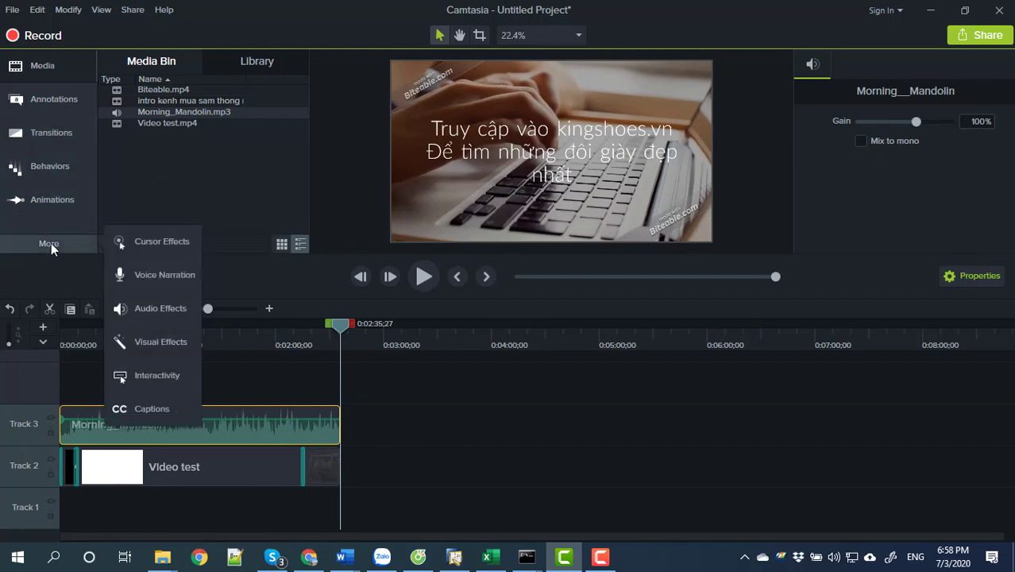
click(147, 312)
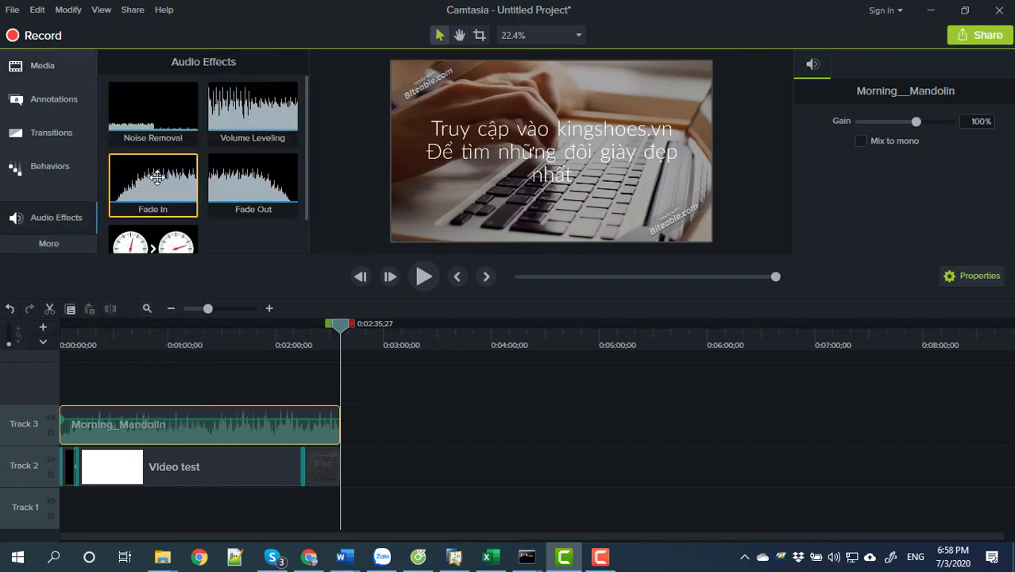
drag(170, 191, 92, 416)
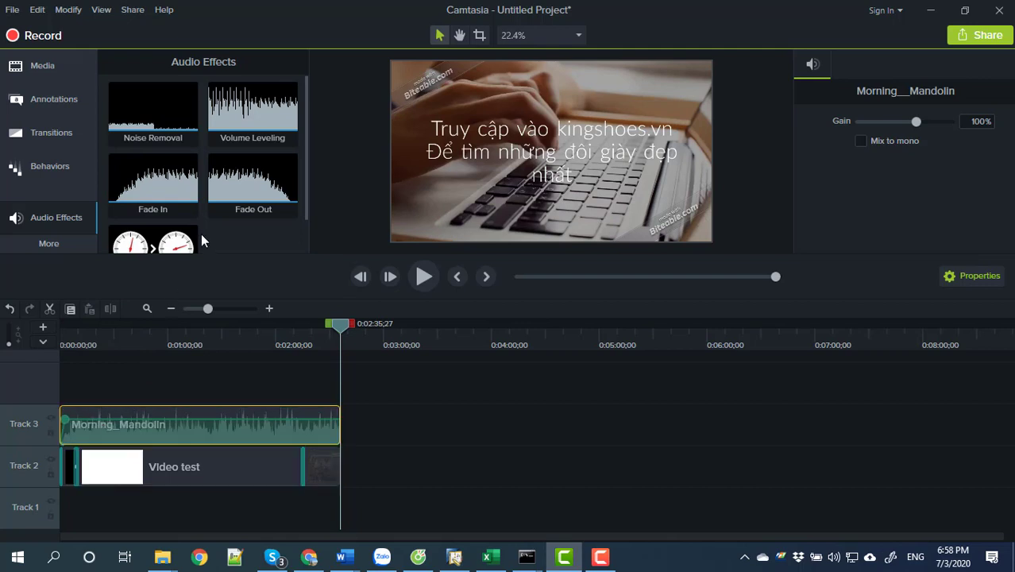
mouse_move(221, 199)
mouse_down()
mouse_move(294, 372)
mouse_move(293, 416)
mouse_up()
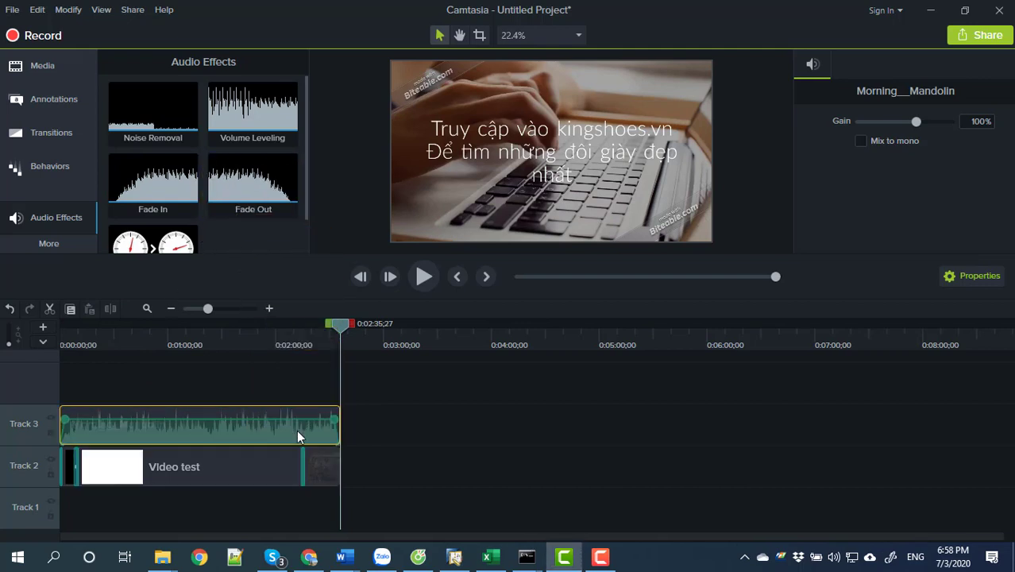
drag(346, 331, 310, 409)
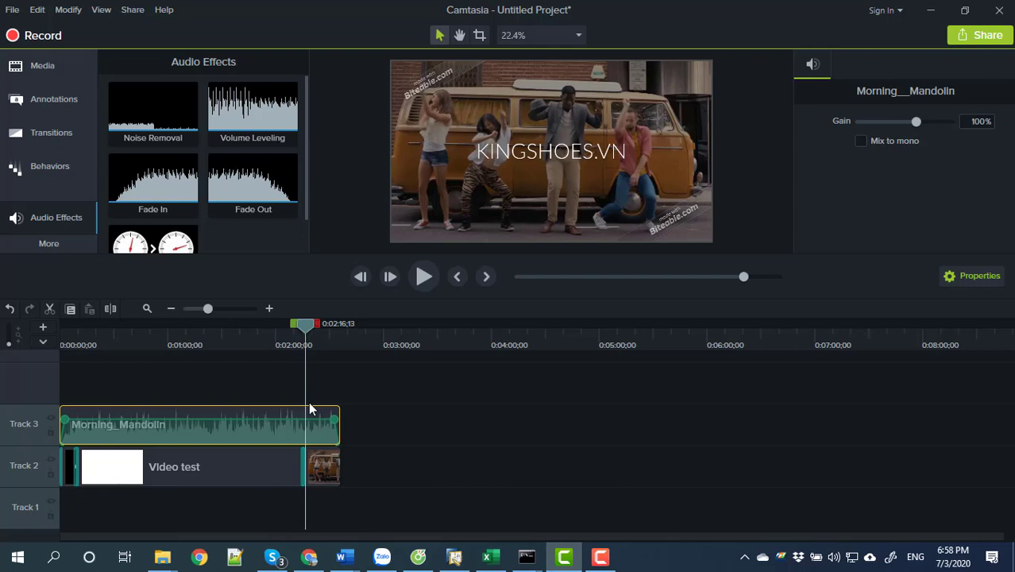
Save the project under the name 'video youtube'.
click(12, 11)
click(28, 100)
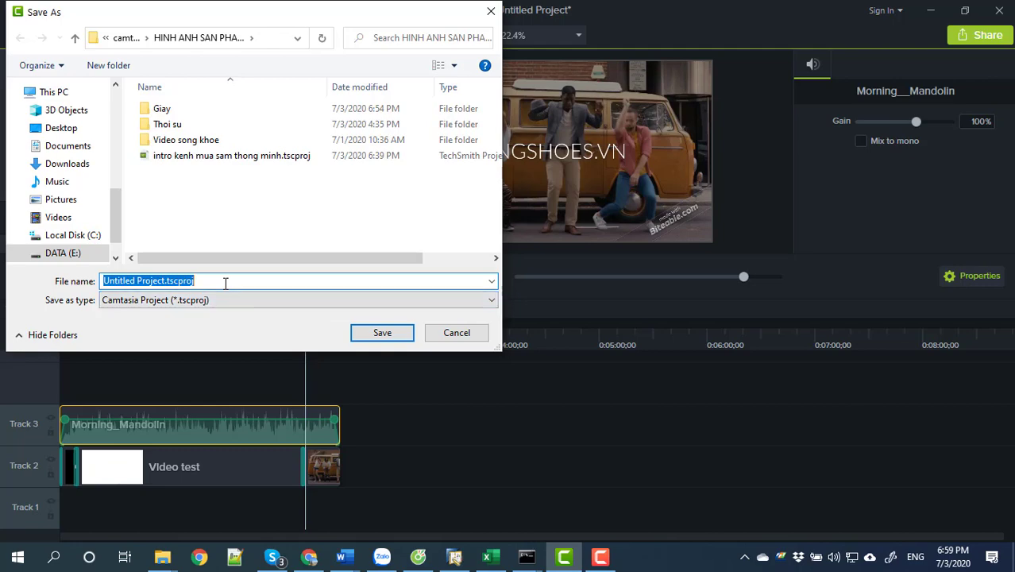
text(video y)
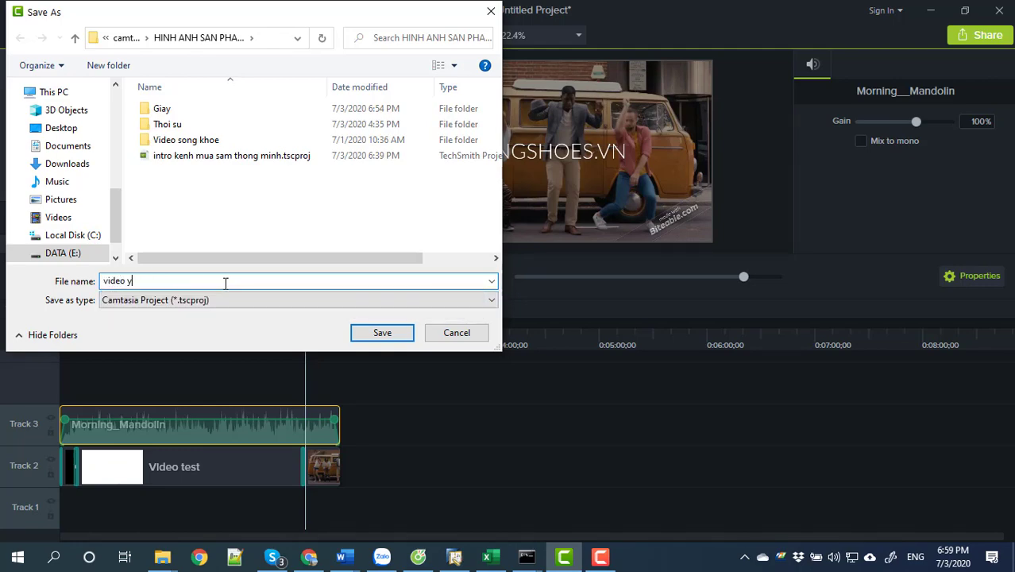
text(outube)
key(Return)
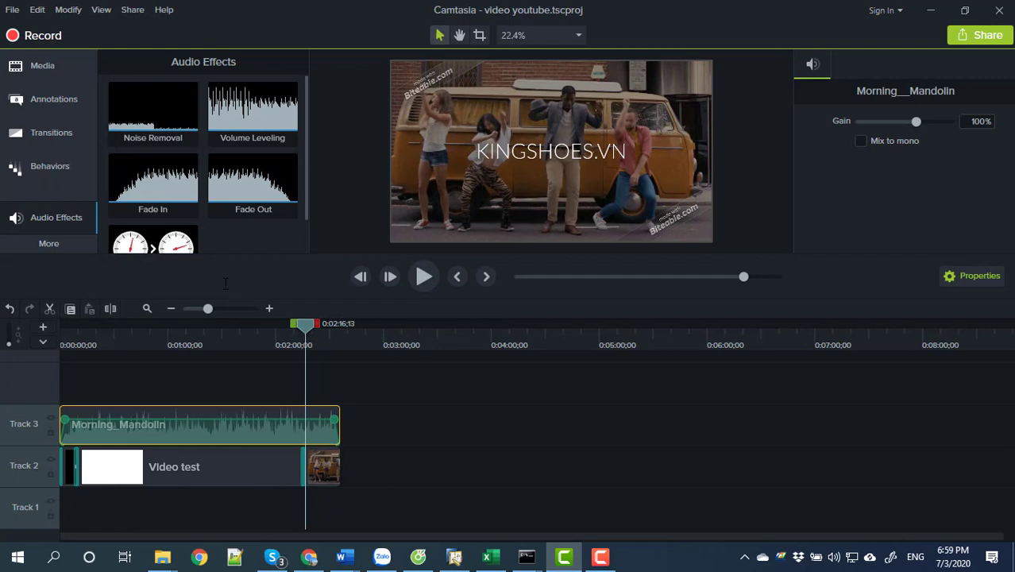
Change the project canvas to a custom 1080 × 1080 square size.
right_click(642, 85)
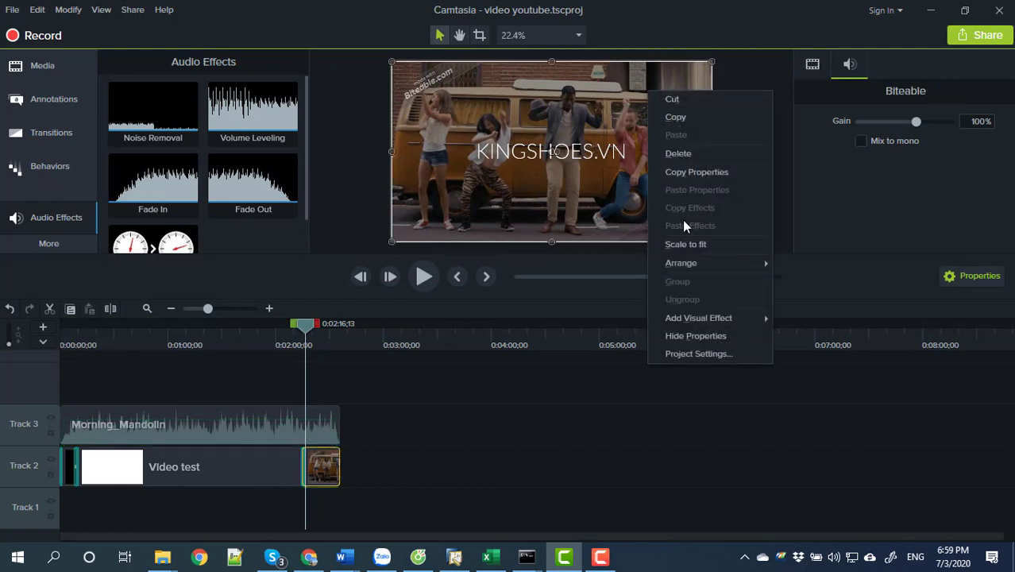
click(681, 354)
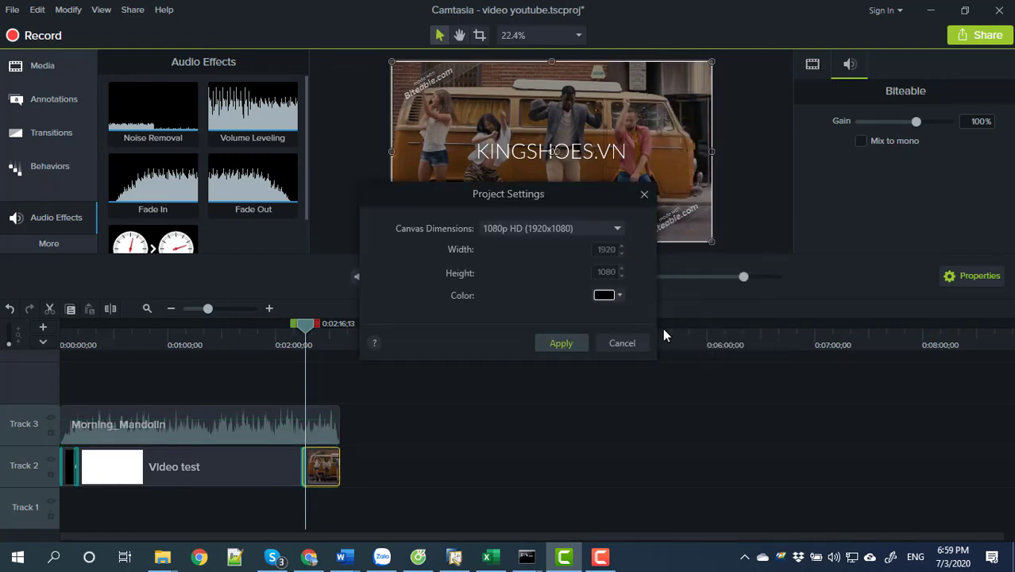
click(604, 233)
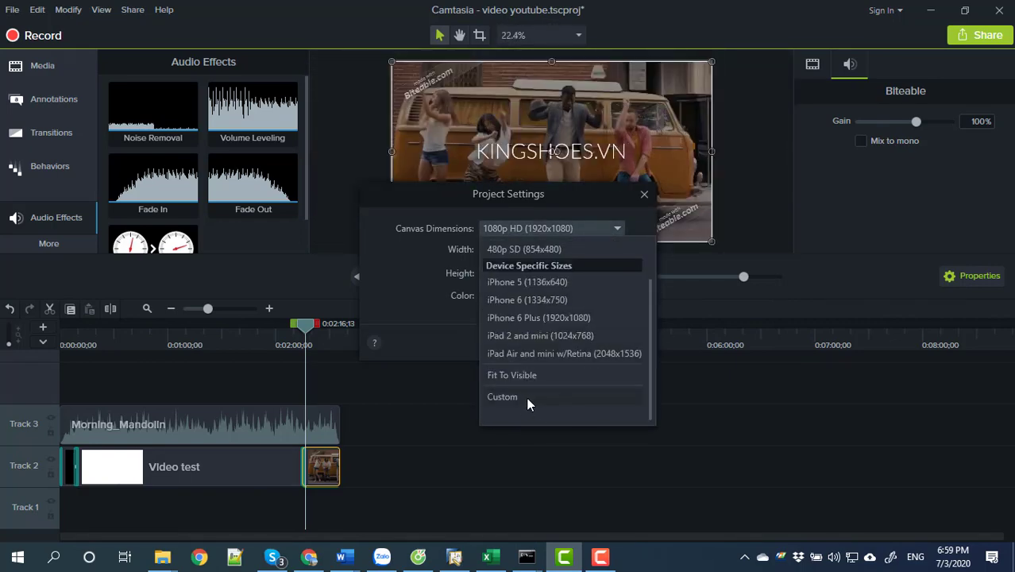
click(526, 397)
double_click(602, 249)
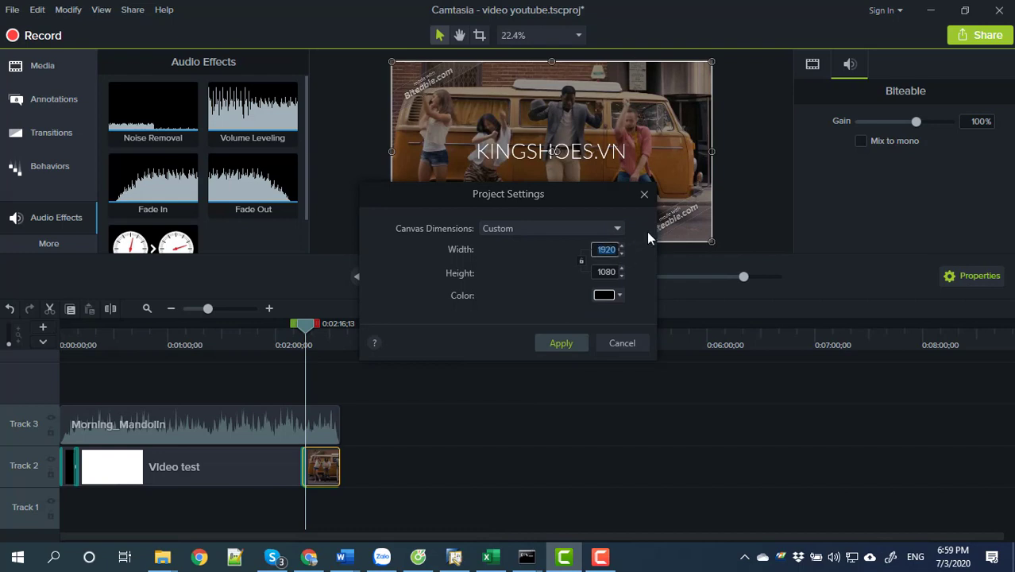
text(1080)
click(573, 343)
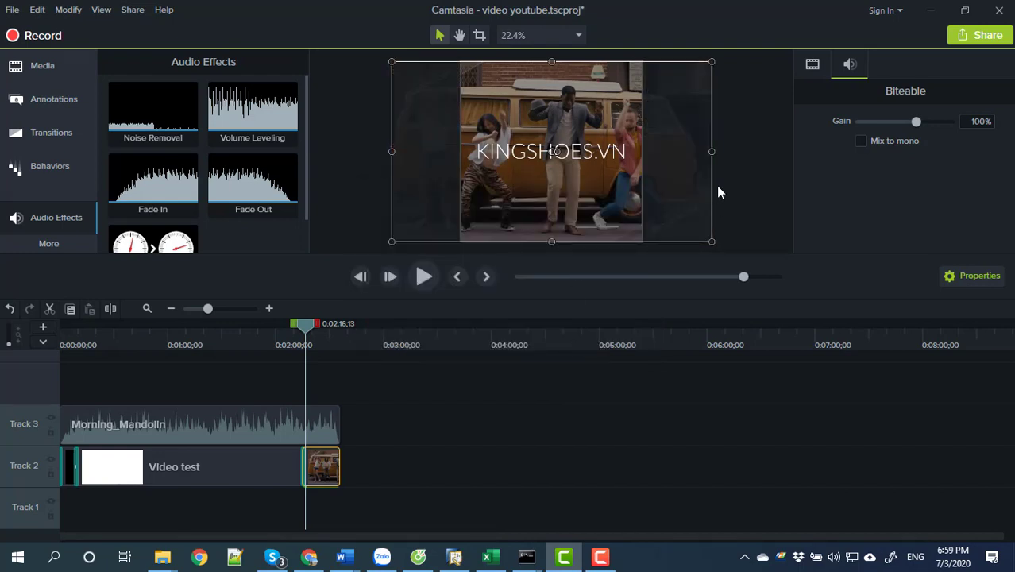
Select the Morning_Mandolin, Biteable, Video test and short first clips together.
click(749, 160)
click(398, 151)
click(201, 424)
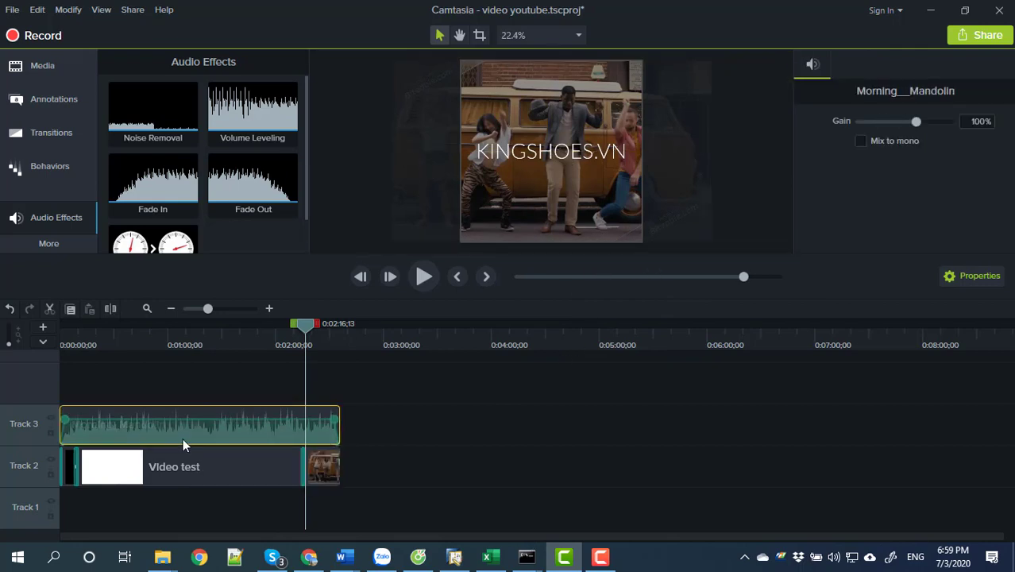
ctrl+click(323, 469)
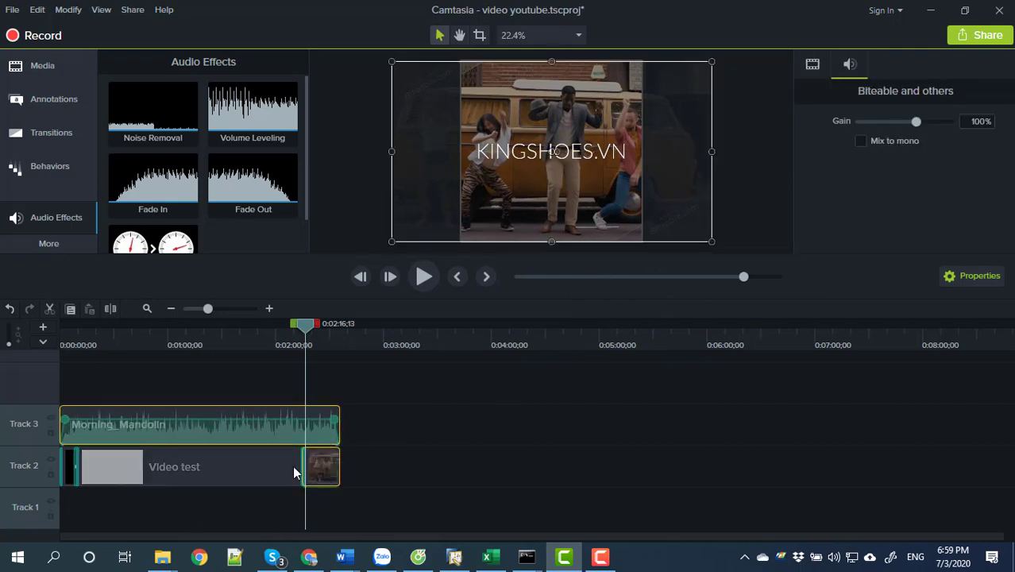
ctrl+click(205, 472)
drag(62, 456, 75, 467)
Group the selected clips and scale the group to the canvas width, centred vertically.
right_click(186, 430)
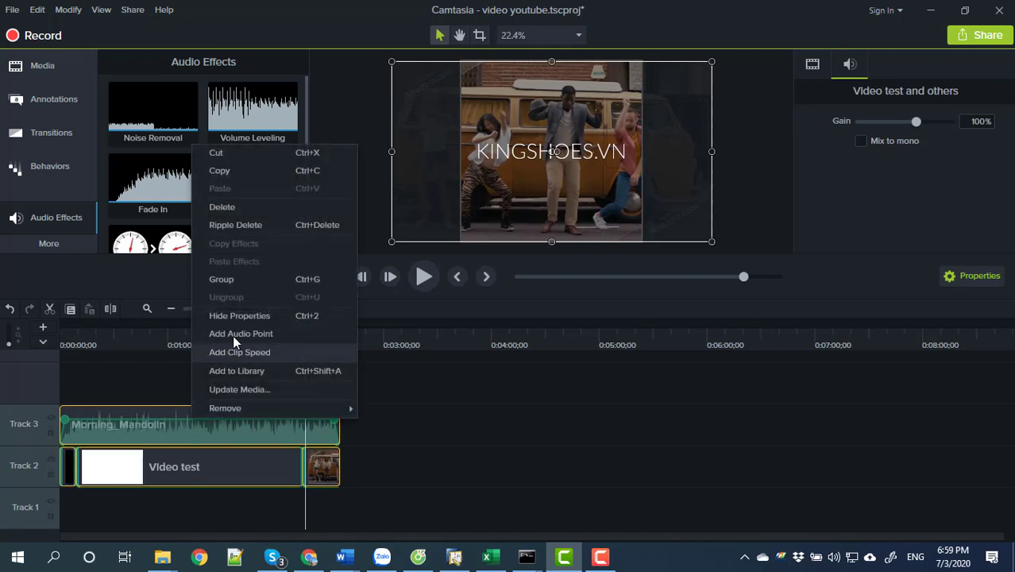
click(228, 281)
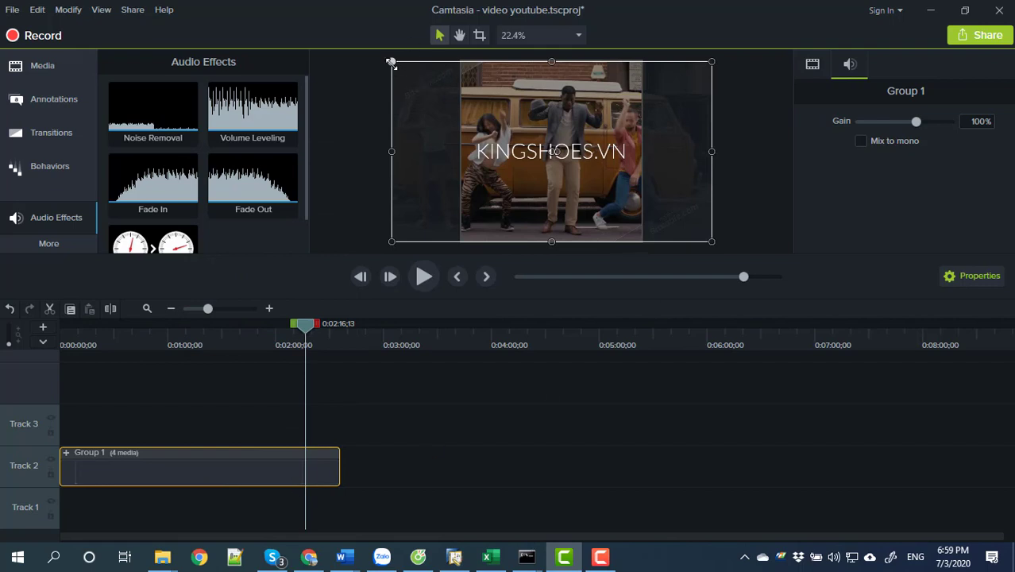
drag(391, 62, 462, 93)
drag(712, 242, 644, 199)
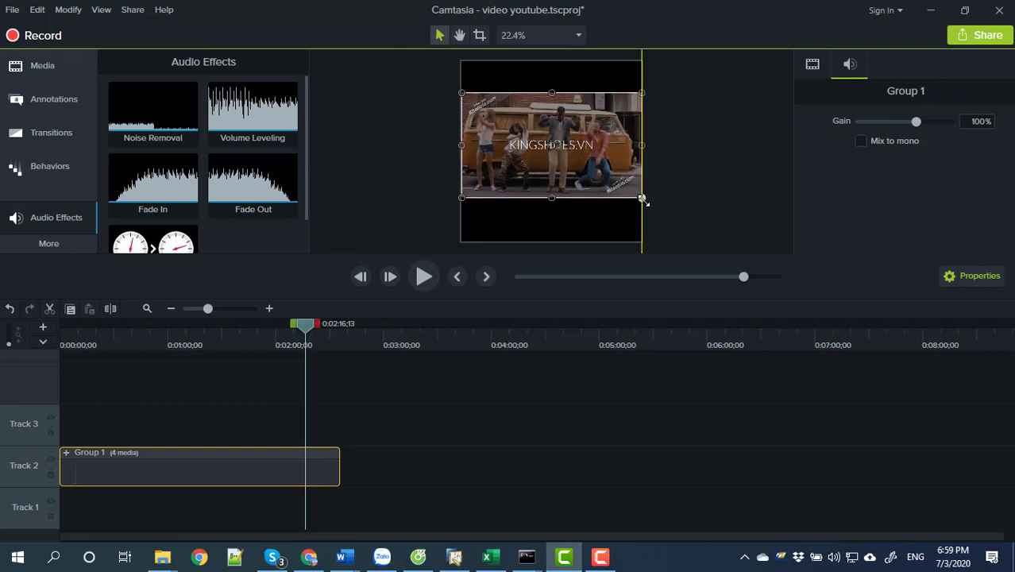
drag(573, 156, 574, 159)
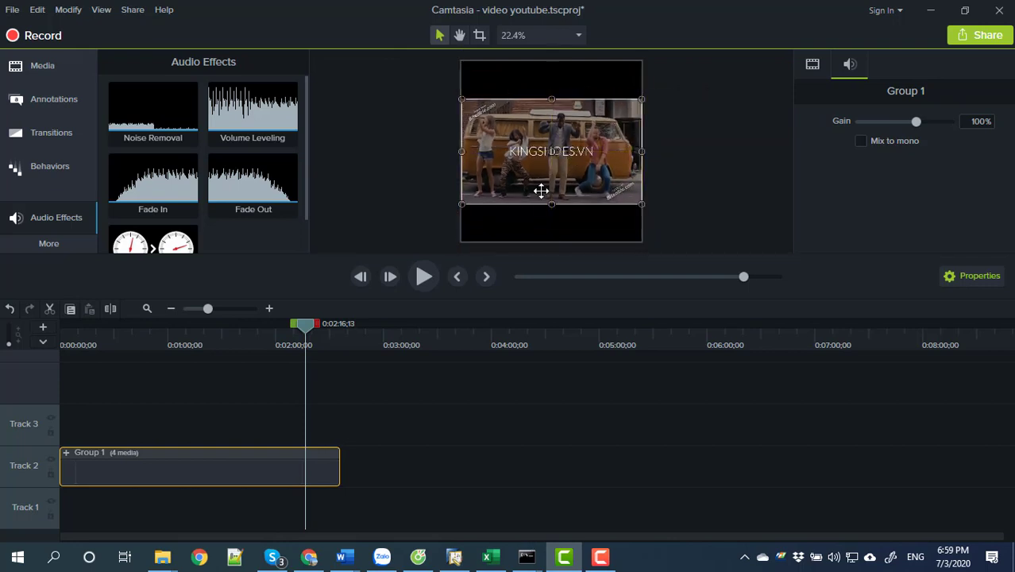
click(545, 231)
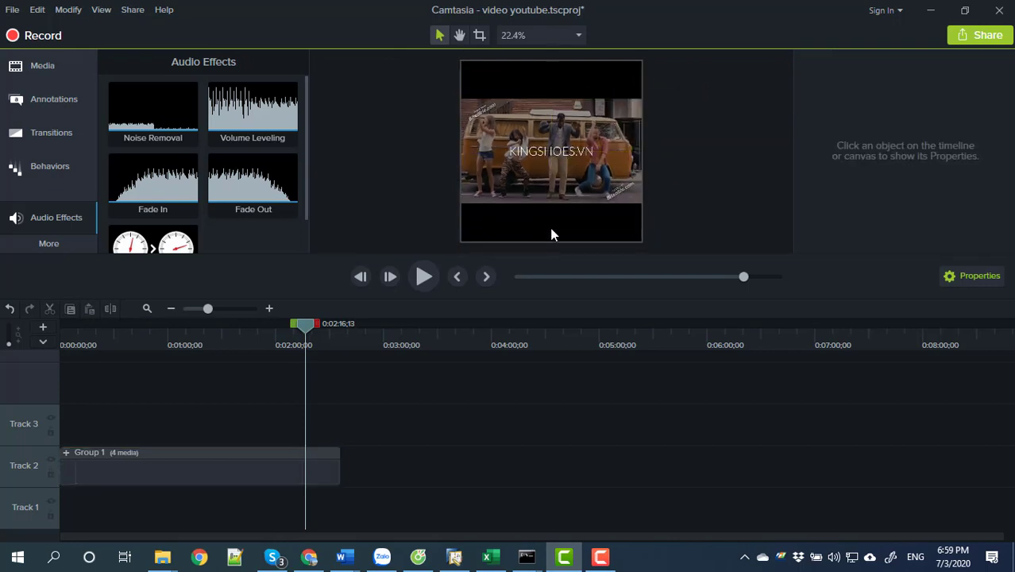
Return the playhead to the title frame near the start and show the Annotations library.
drag(311, 330, 123, 351)
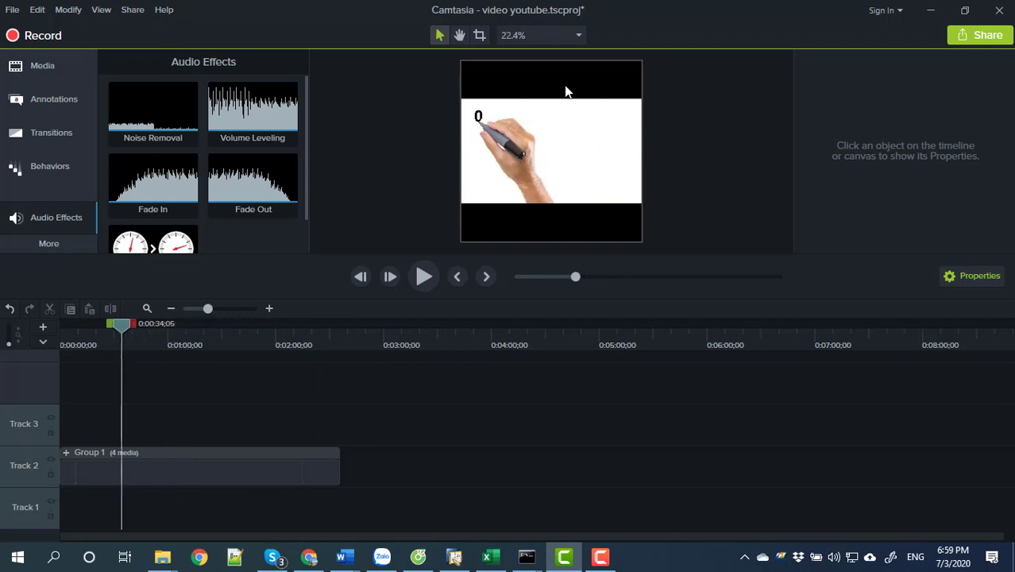
mouse_move(126, 326)
mouse_down()
mouse_move(68, 336)
mouse_move(47, 328)
mouse_up()
click(44, 99)
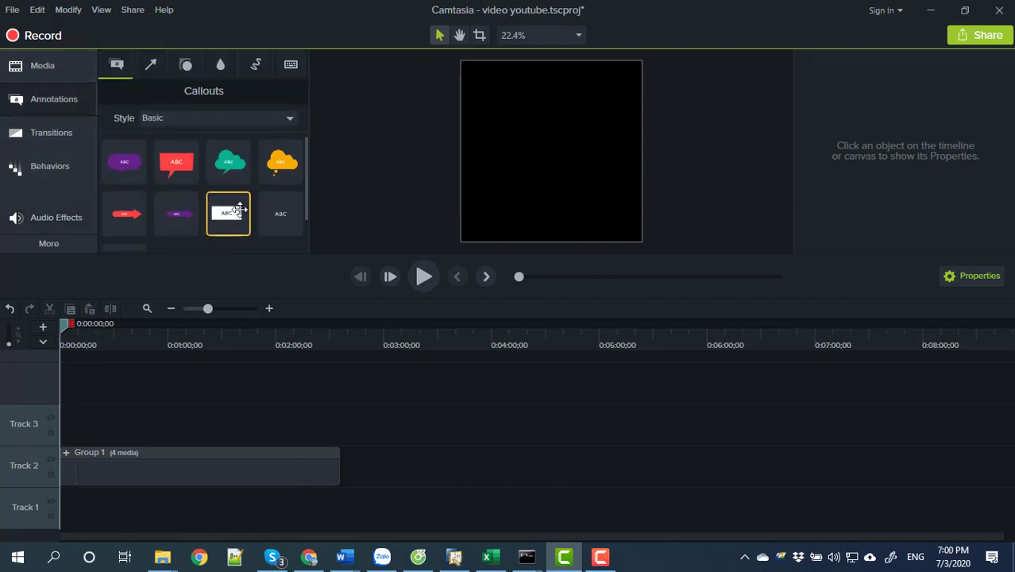
Add an ABC Text Rectangle callout to Track 3 as a thin bar across the top.
drag(227, 221, 66, 427)
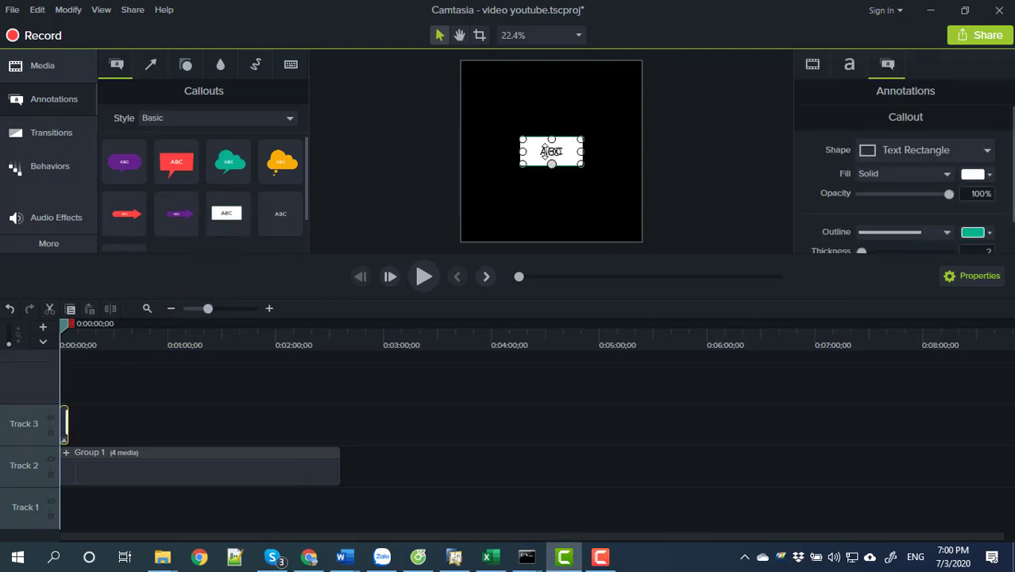
drag(553, 163, 641, 79)
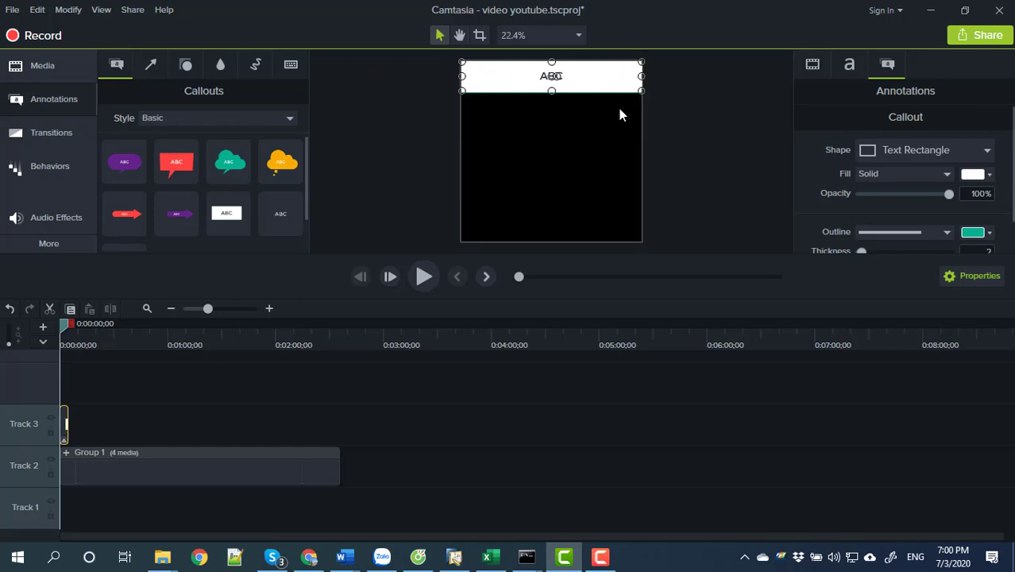
click(587, 96)
click(571, 71)
click(551, 74)
click(569, 143)
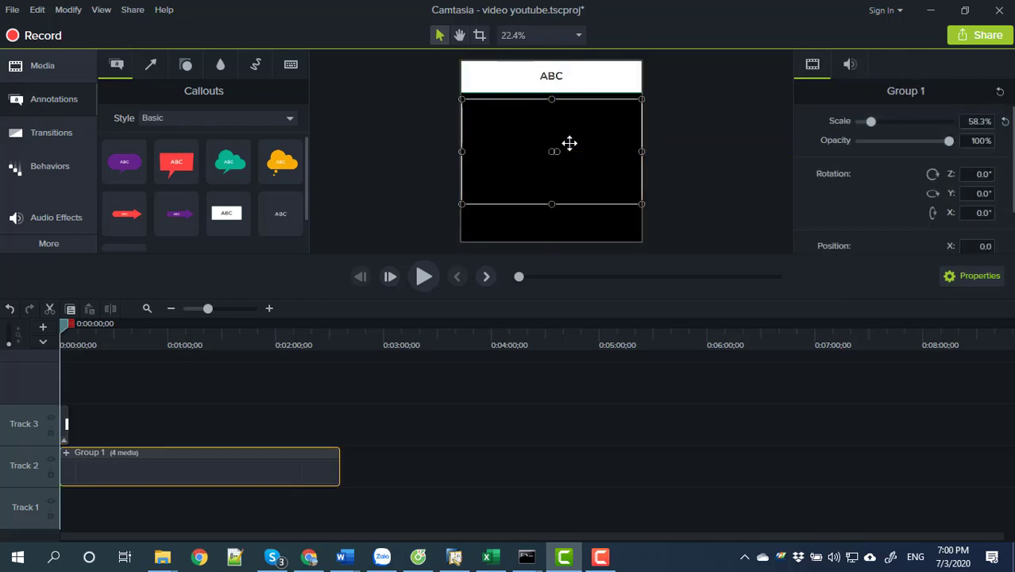
Extend the callout clip to 1:43;16 and make the bar slightly taller.
click(66, 415)
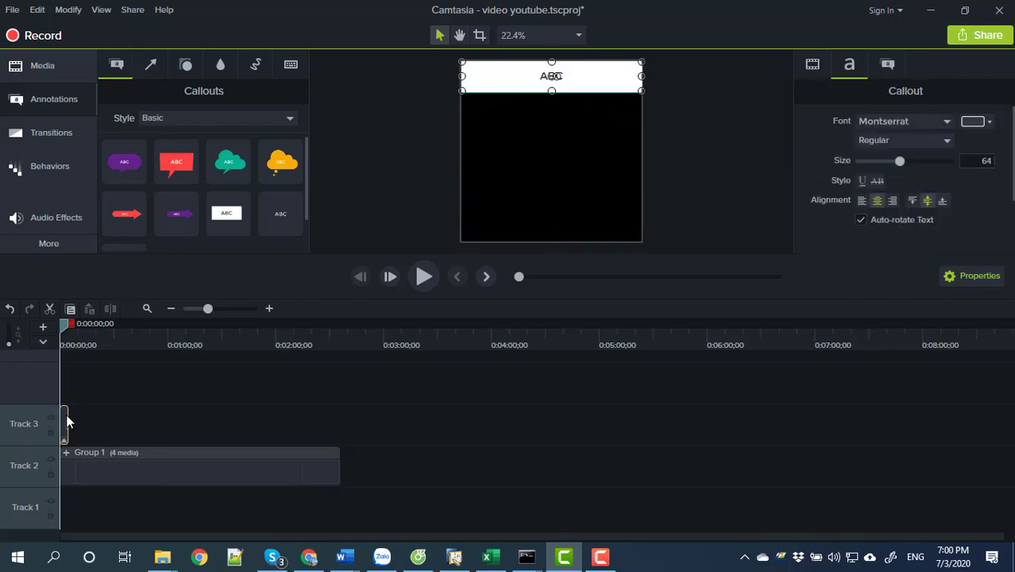
drag(66, 415, 340, 417)
drag(65, 335, 84, 326)
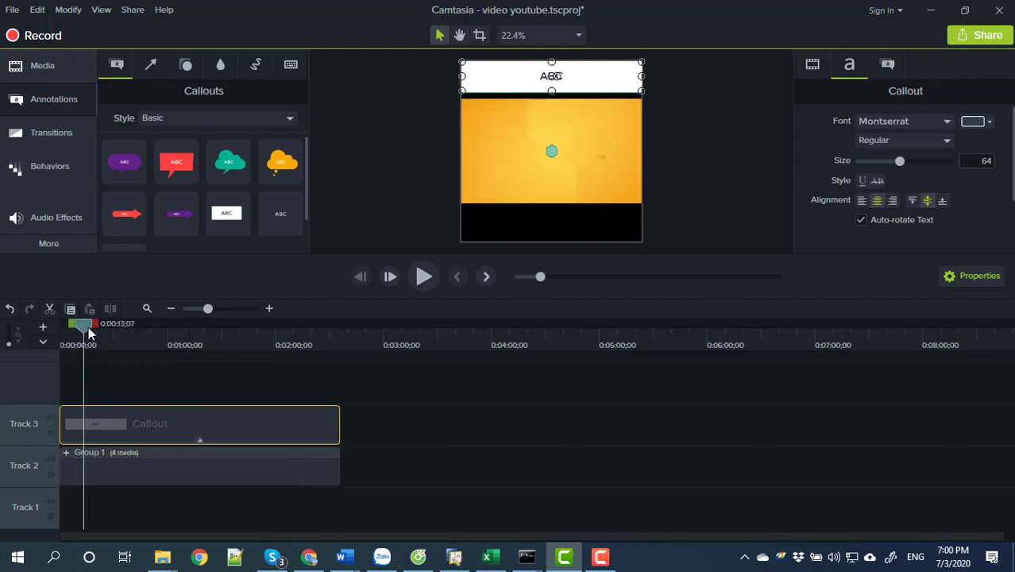
drag(551, 90, 551, 100)
click(509, 239)
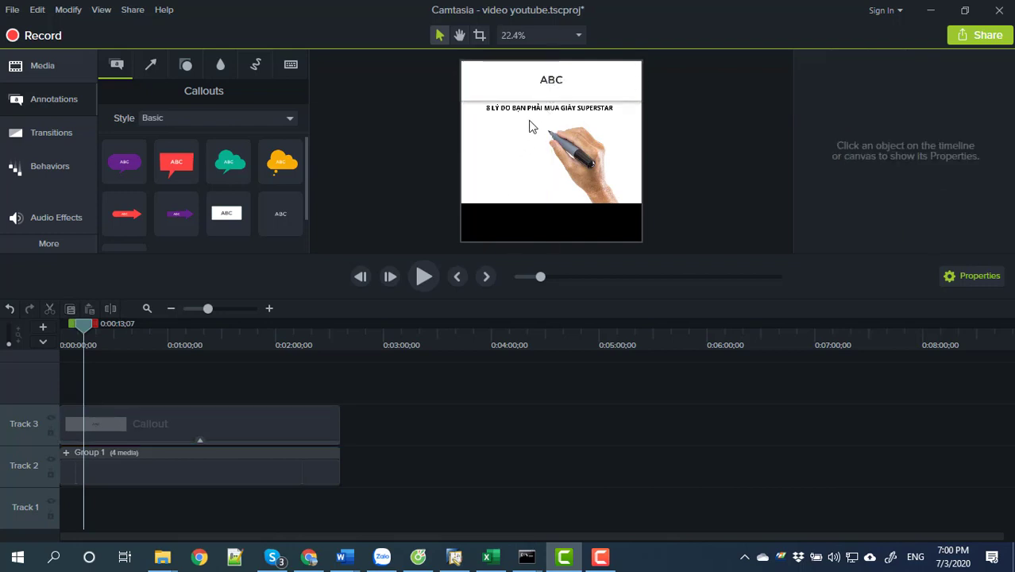
click(531, 84)
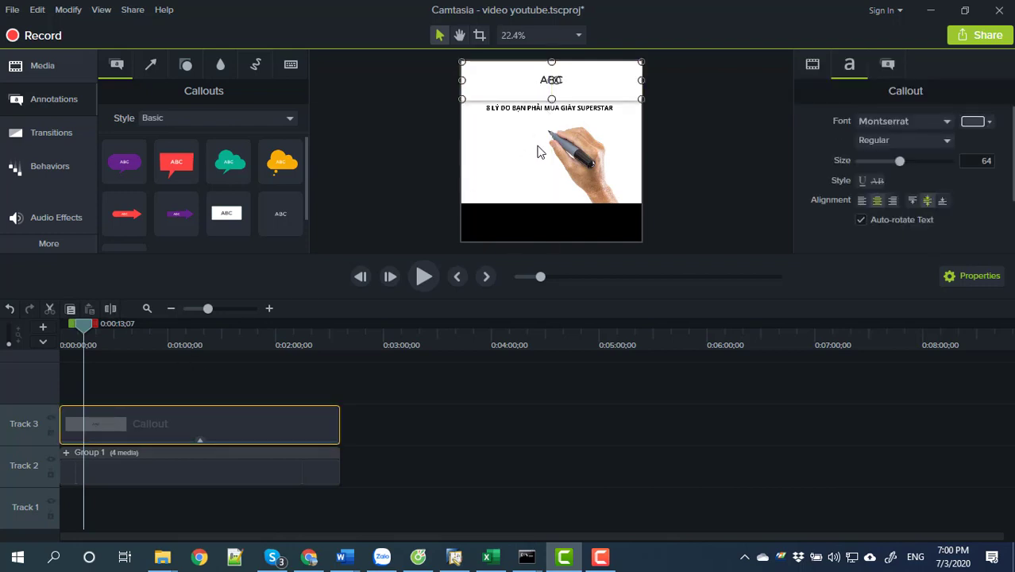
click(531, 139)
click(528, 80)
Set the callout's fill colour to black.
click(888, 67)
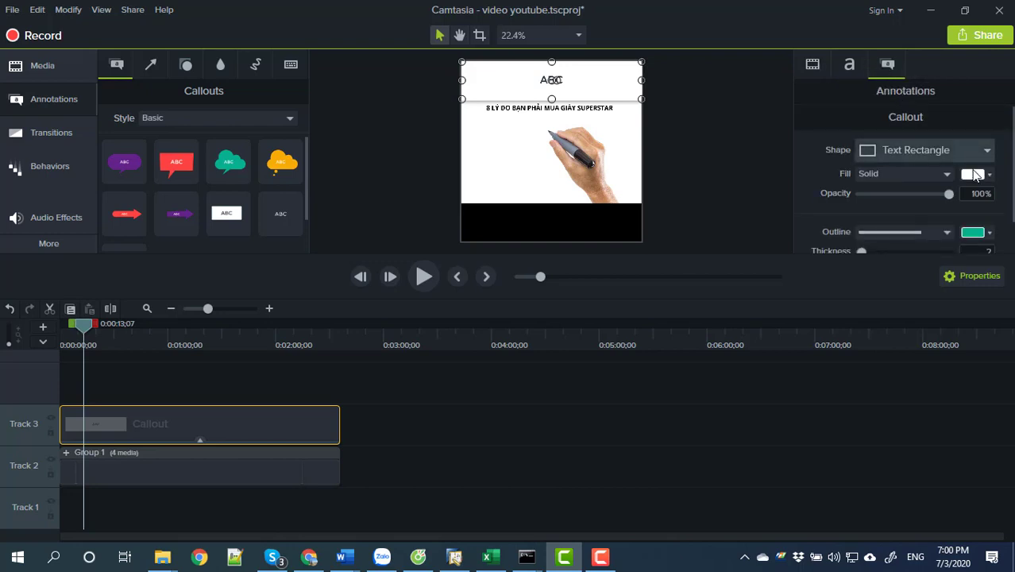
click(989, 177)
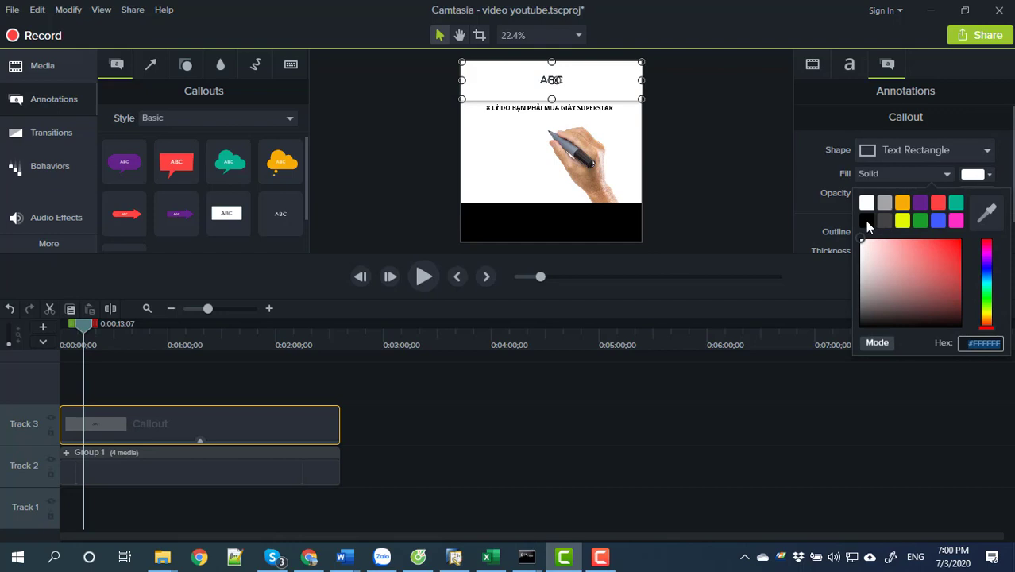
click(865, 221)
click(745, 176)
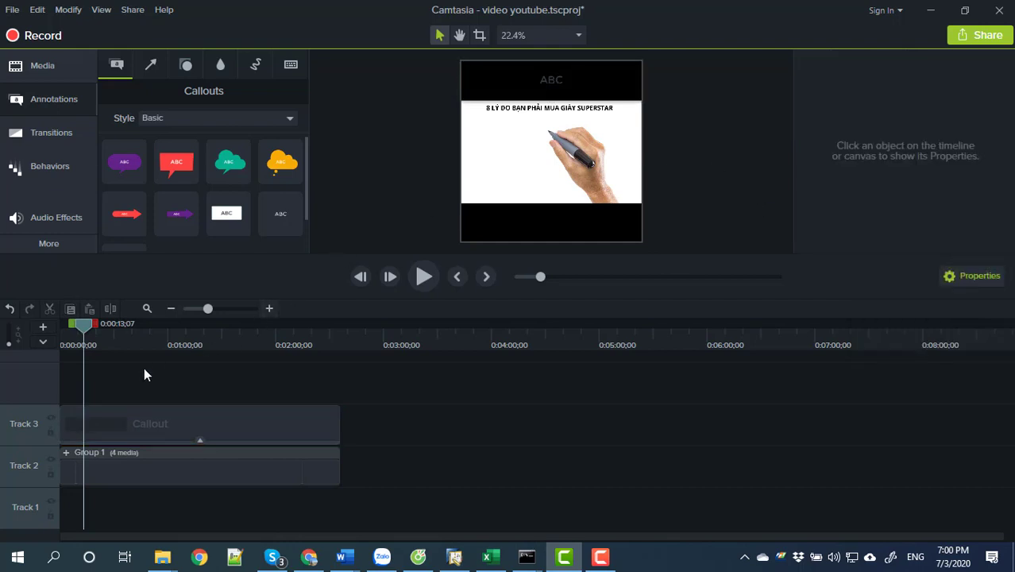
Copy the bar onto Track 1 at the start, move it to the canvas bottom, and select the top bar's ABC text.
click(143, 424)
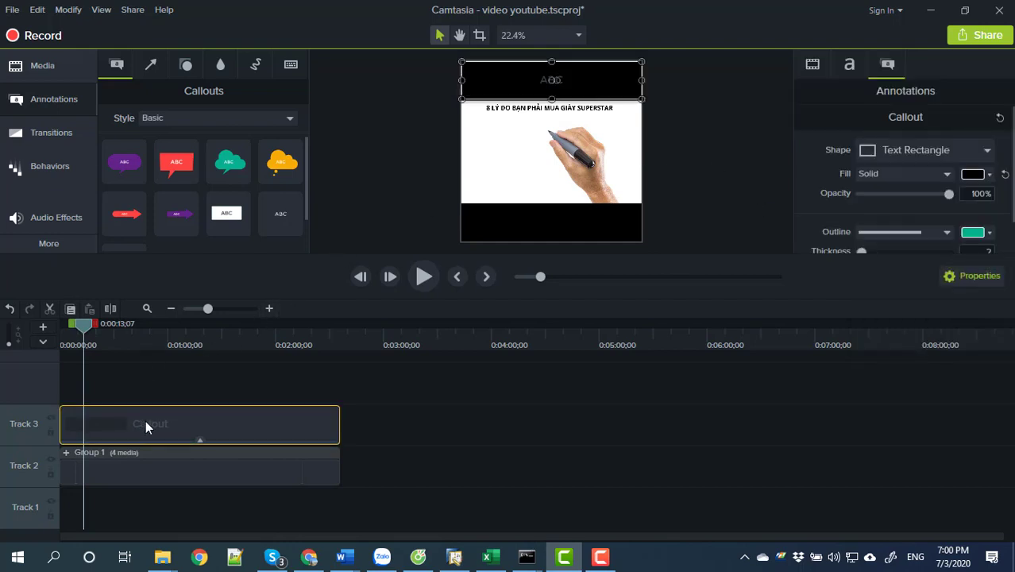
key(ctrl+c)
key(ctrl+v)
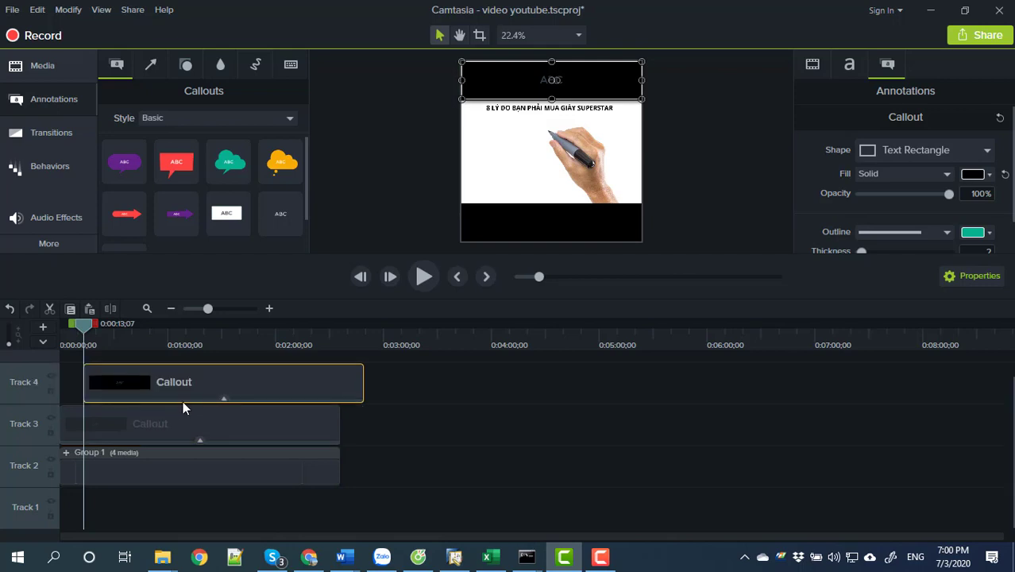
drag(216, 383, 161, 494)
drag(545, 86, 537, 216)
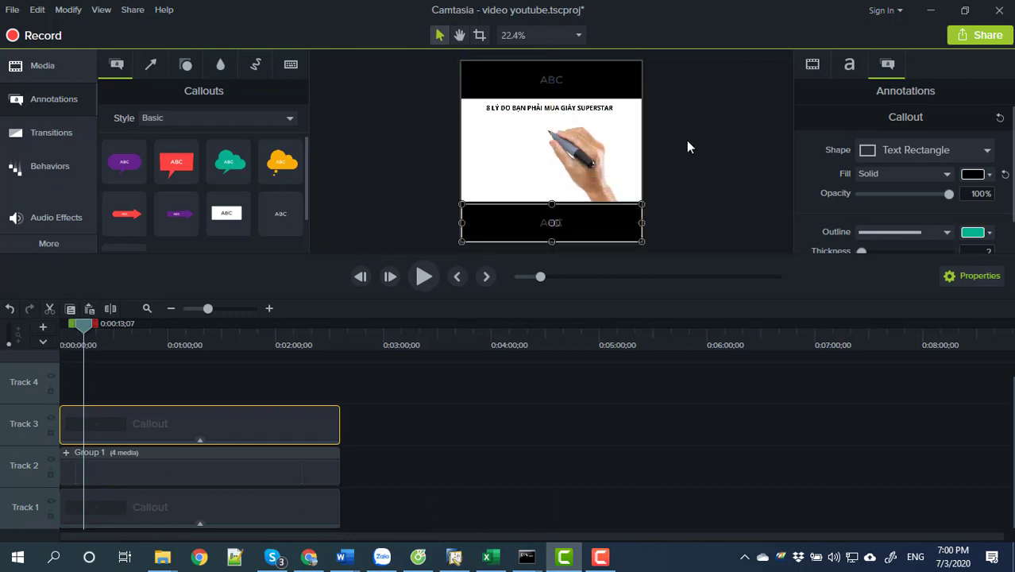
click(686, 142)
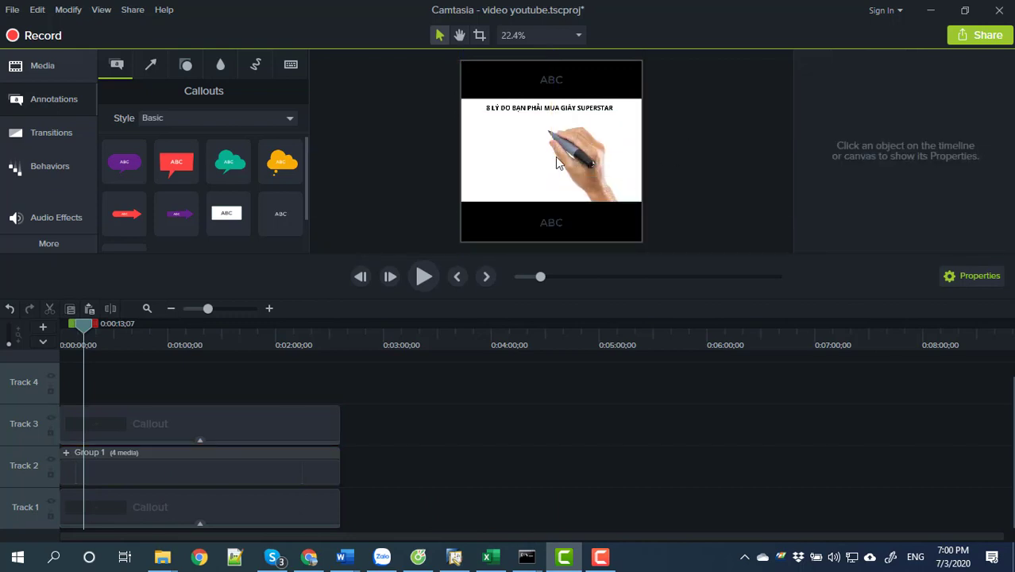
click(161, 424)
double_click(575, 82)
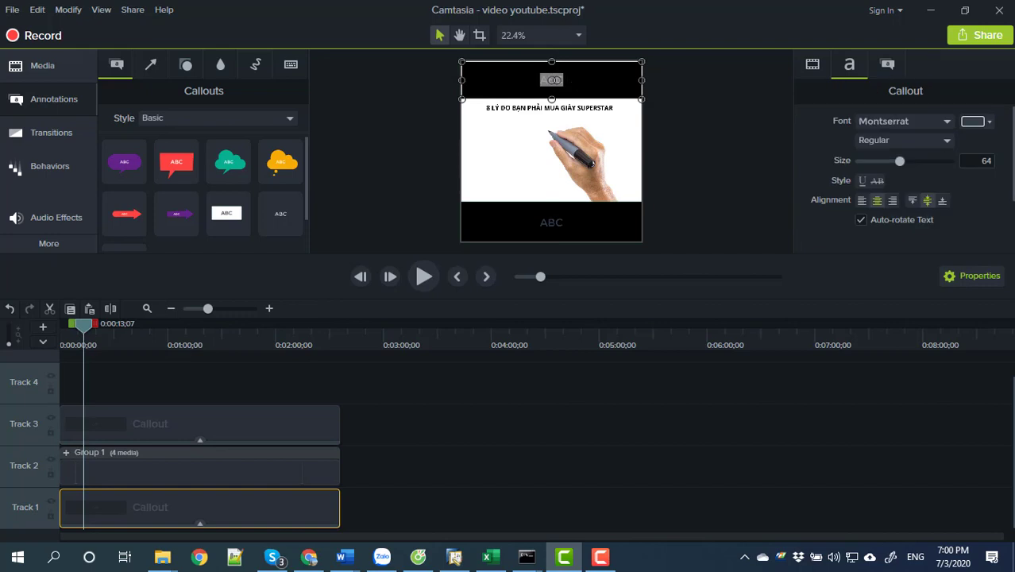
Replace the top bar's ABC with white text '8 LÝ DO BẠN PHẢI MUA GIÀY SUPERSTART'.
key(BackSpace)
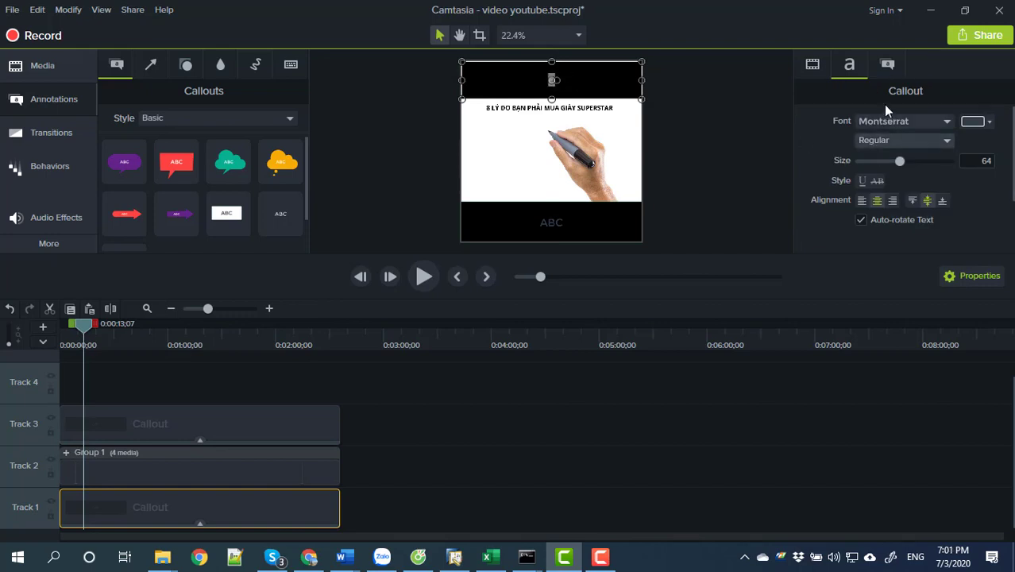
click(984, 125)
click(868, 151)
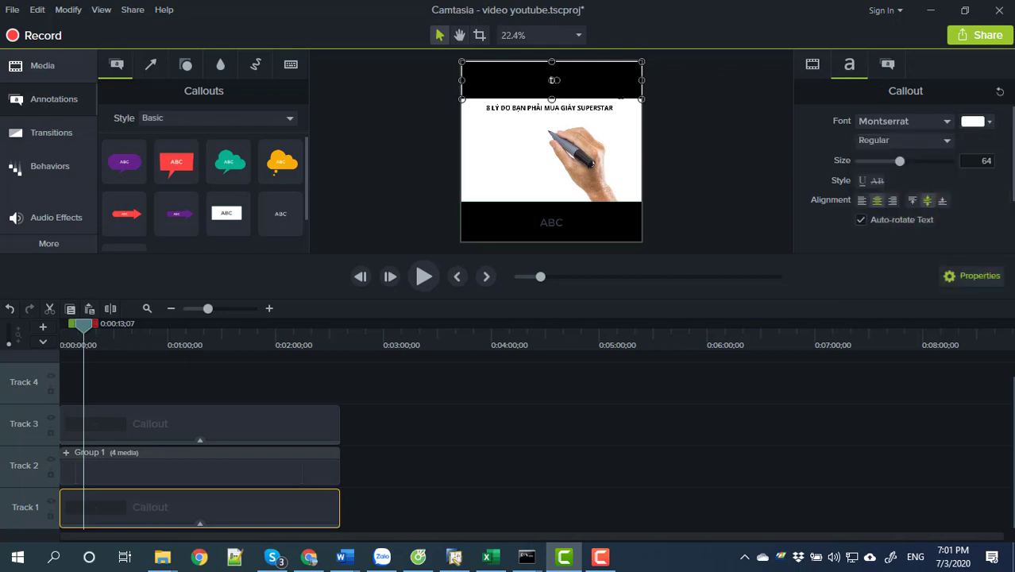
text(8 LÝ DO BẠN)
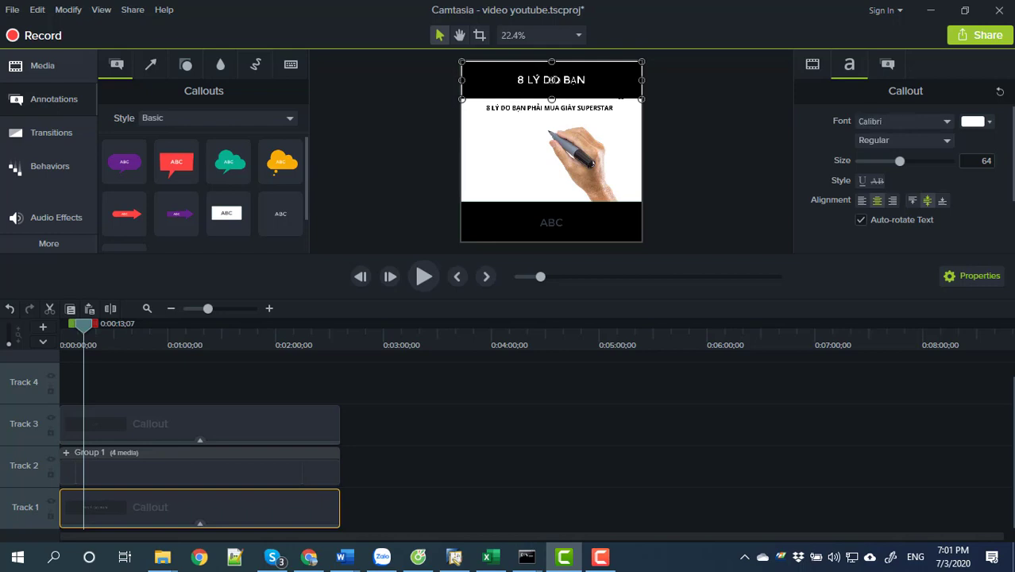
text( PHAIr MUA )
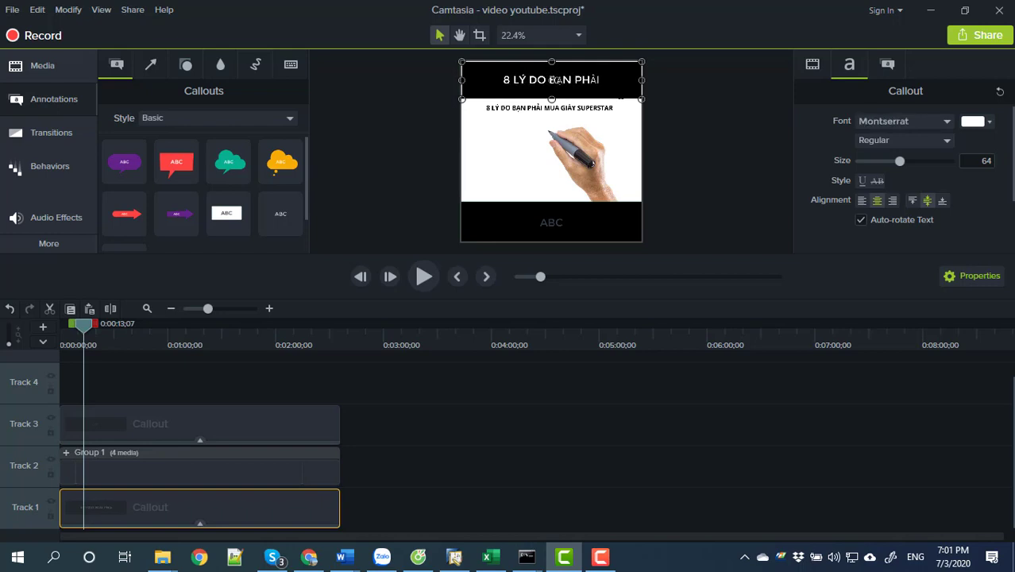
text(GIA)
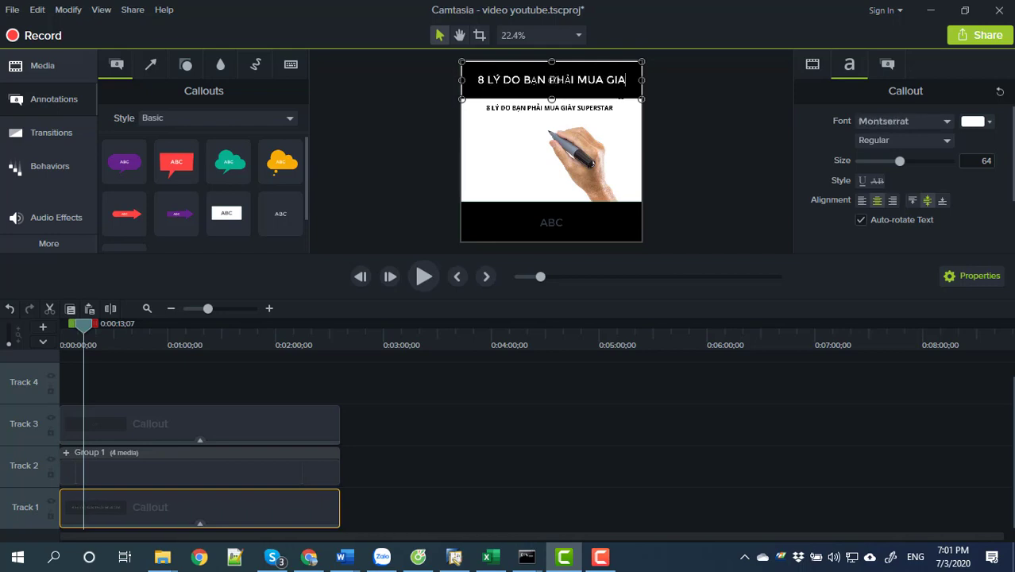
text(YF S)
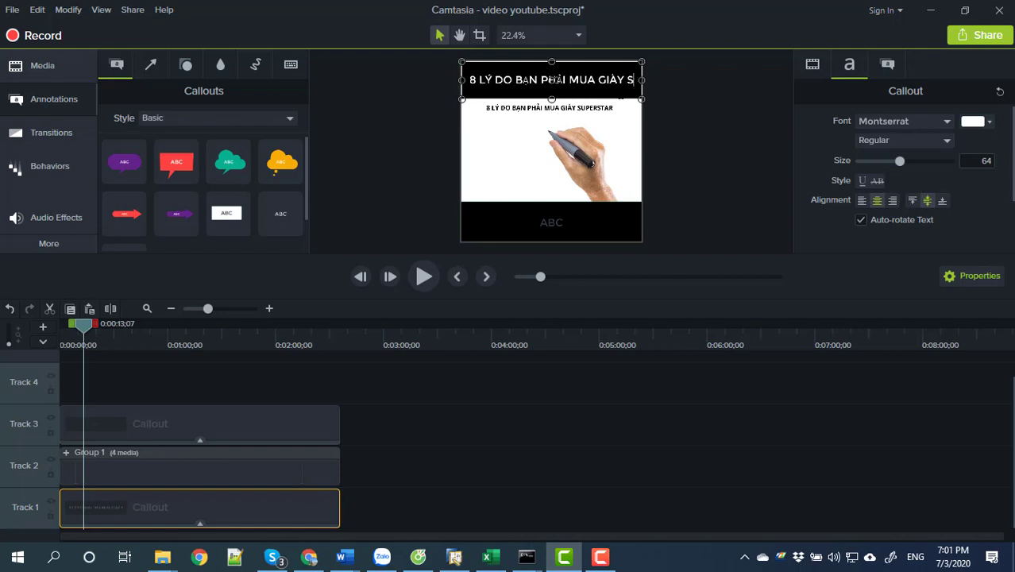
text(PER)
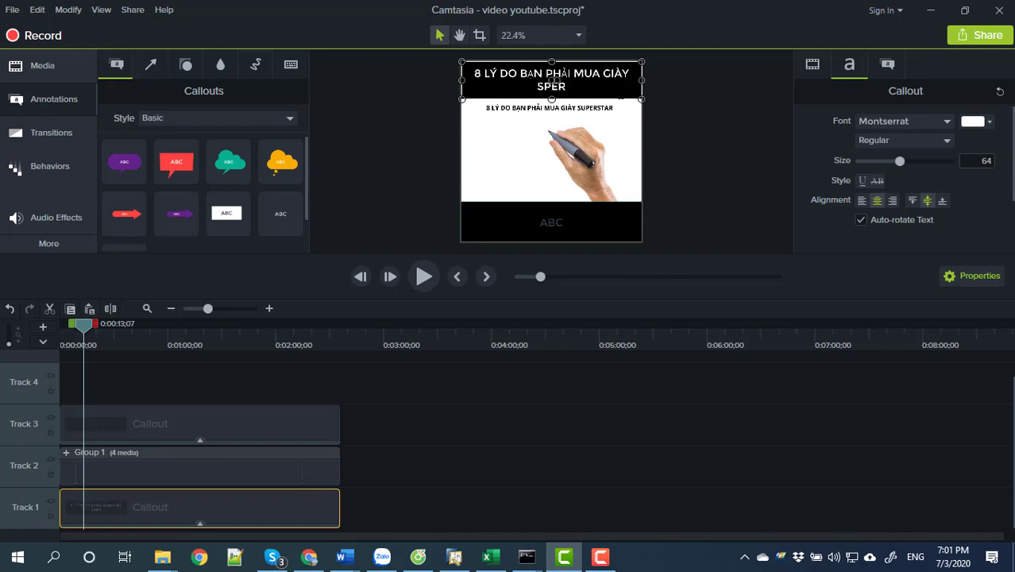
key(BackSpace)
key(BackSpace)
key(BackSpace)
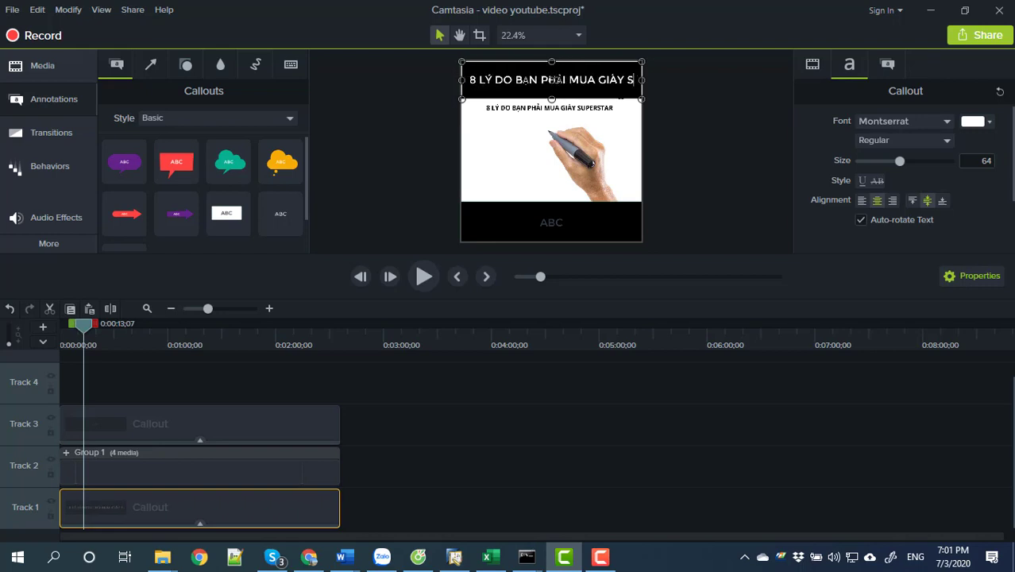
text(UPER)
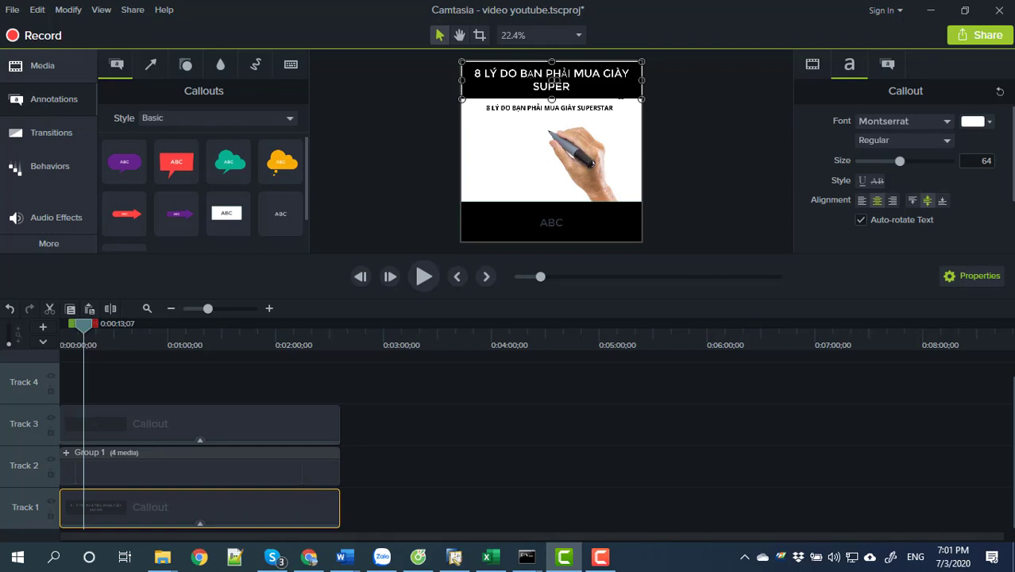
text(START)
Set the title text font to Arial.
key(ctrl+shift+Left)
key(ctrl+shift+Left)
key(ctrl+shift+Left)
key(ctrl+shift+Left)
key(ctrl+shift+Left)
key(ctrl+shift+Left)
key(ctrl+shift+Left)
key(ctrl+shift+Left)
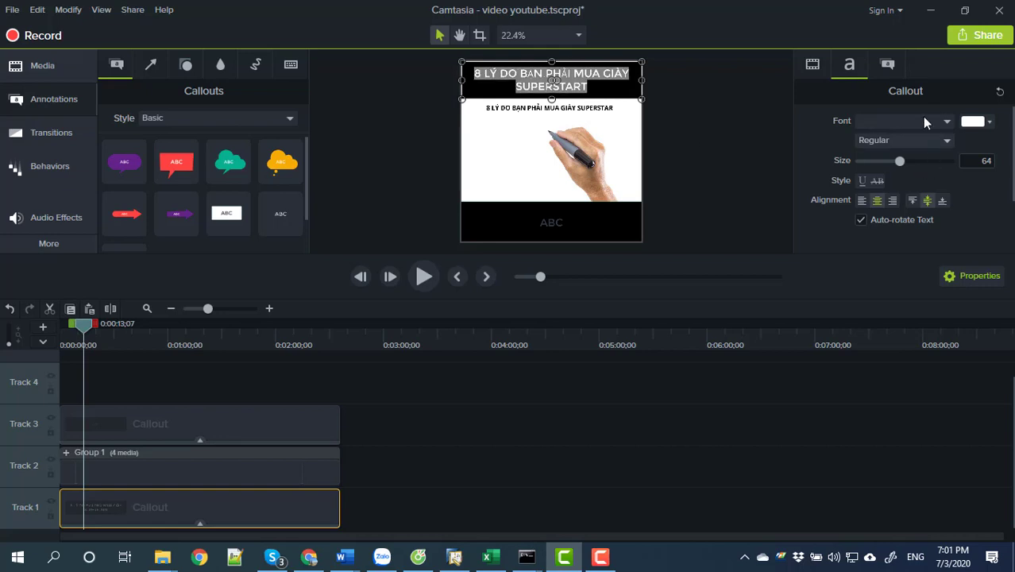
click(923, 121)
click(833, 199)
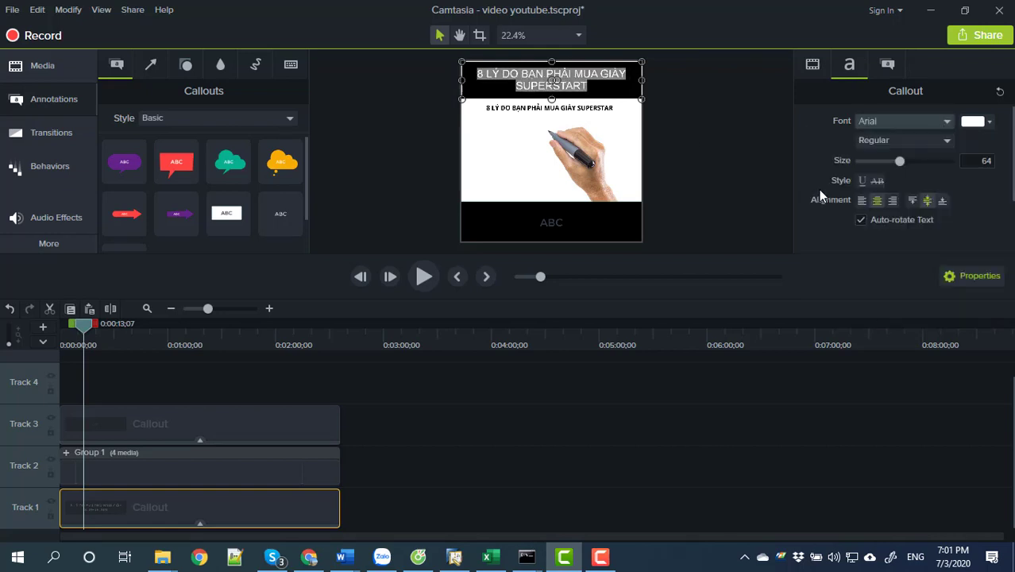
click(553, 165)
Select the bottom bar callout's placeholder ABC text.
click(516, 221)
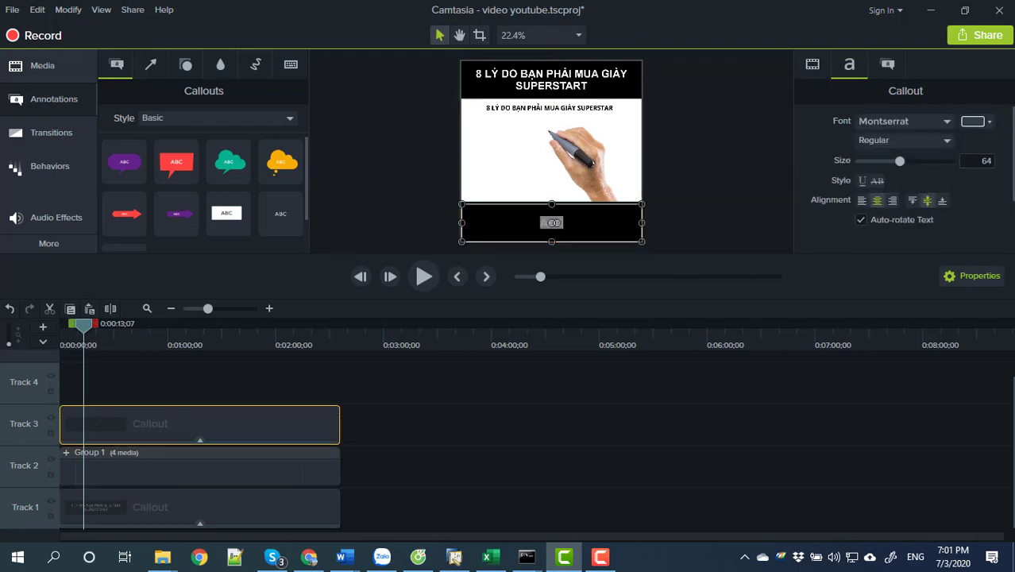
click(554, 223)
click(672, 216)
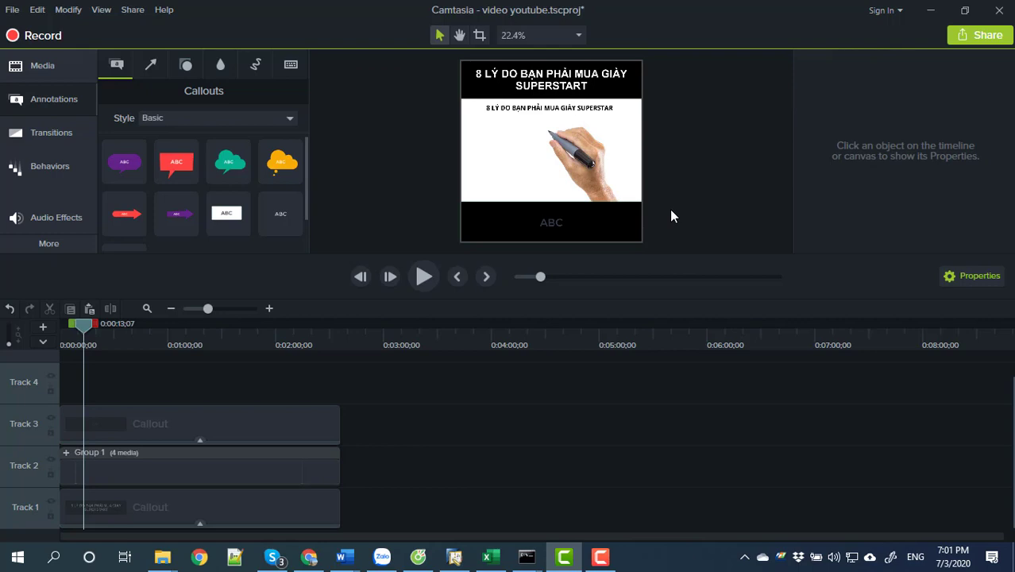
click(556, 221)
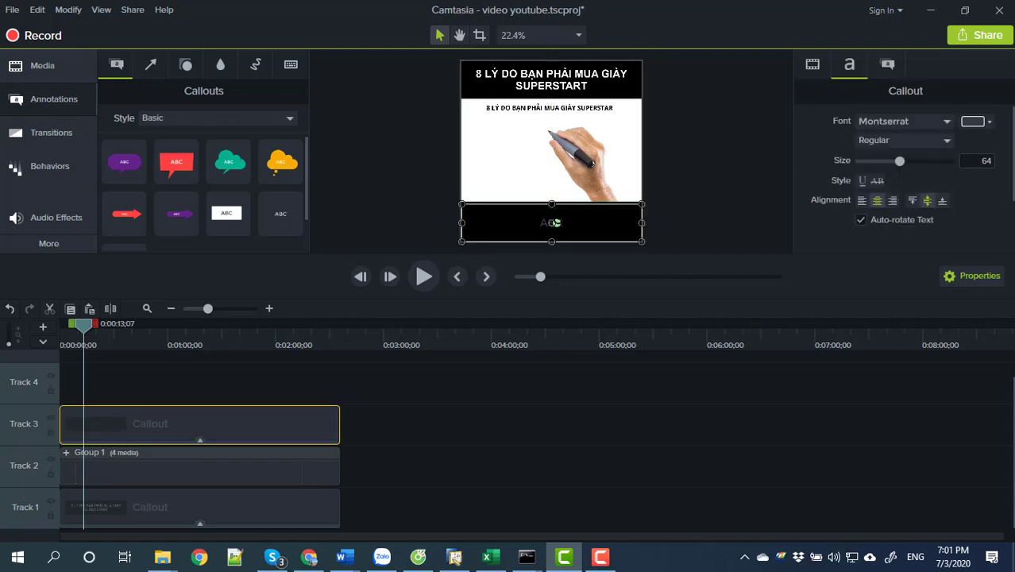
Replace the bottom bar's ABC with 'MUA GIÀY:' followed by the contact phone number.
click(554, 222)
key(BackSpace)
click(554, 223)
key(BackSpace)
text(MO)
text(A GIÀY)
text(: )
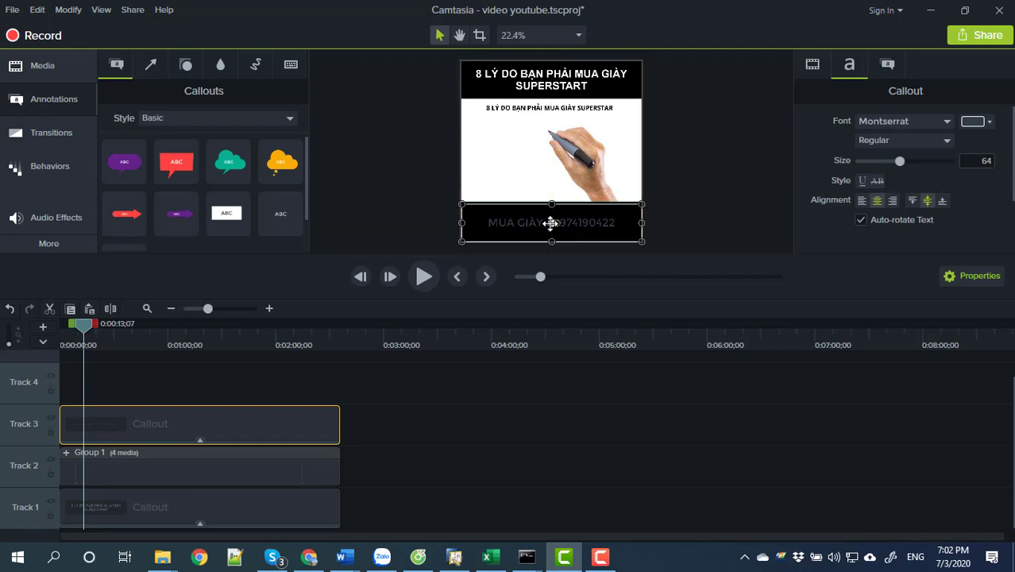
Set all the bottom bar's text in the Arial font.
triple_click(606, 224)
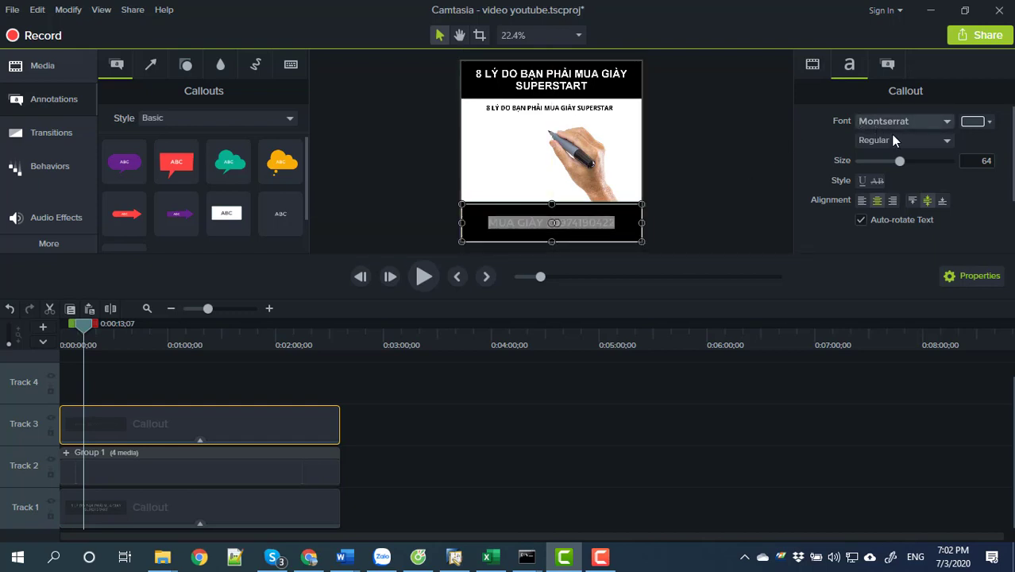
click(945, 121)
scroll(833, 265, down, 10)
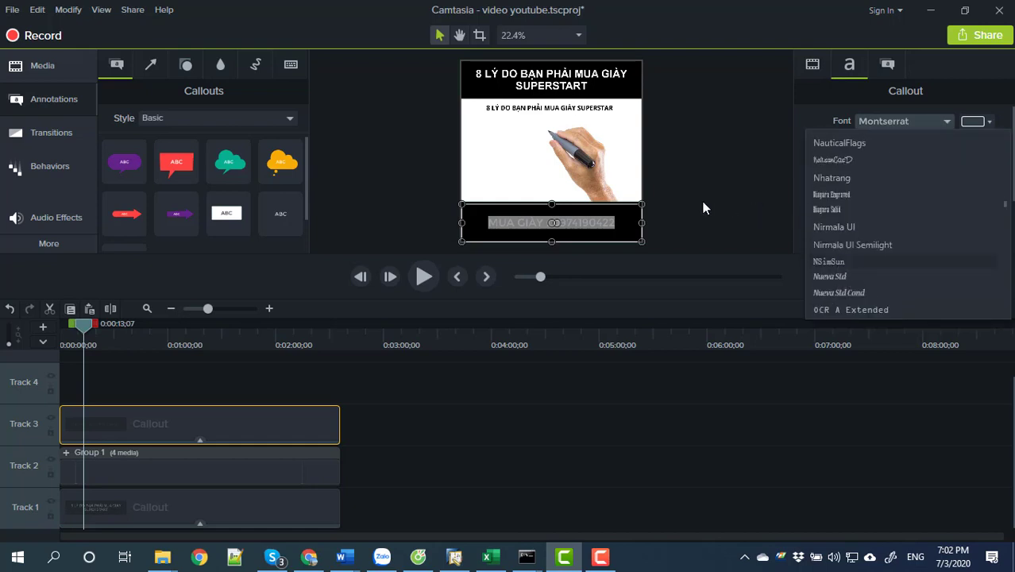
click(607, 222)
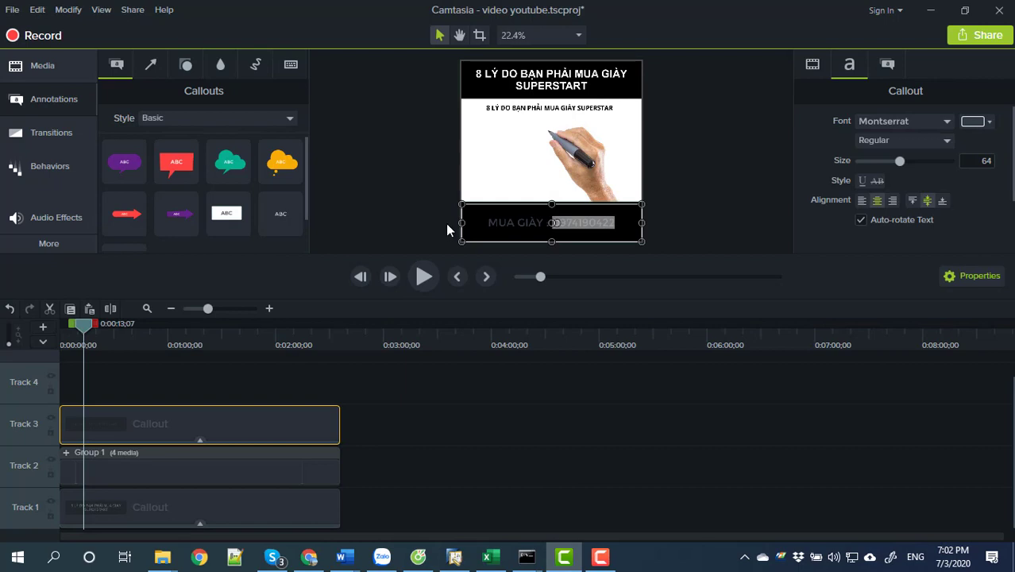
triple_click(492, 222)
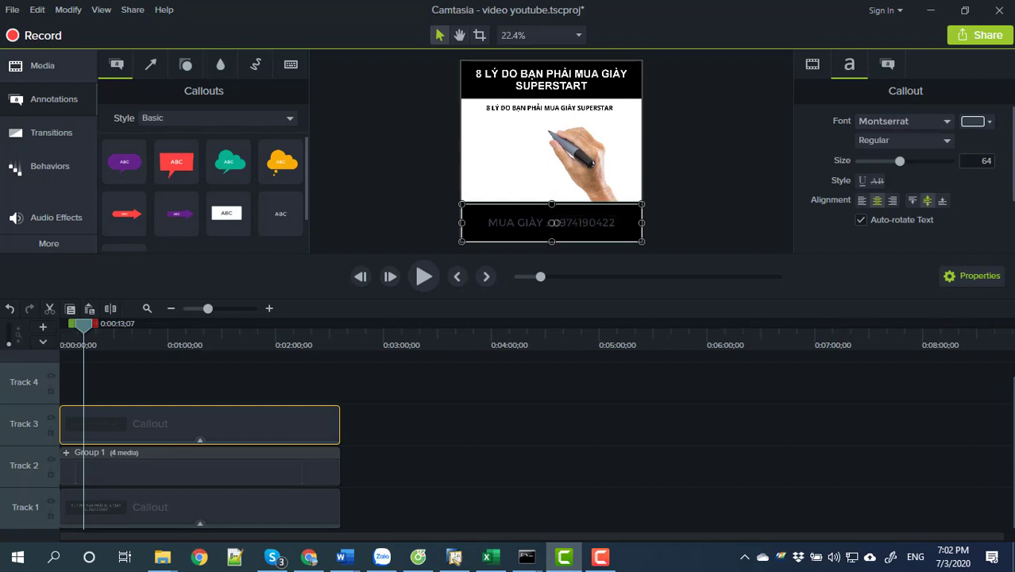
click(865, 121)
scroll(869, 219, up, 5)
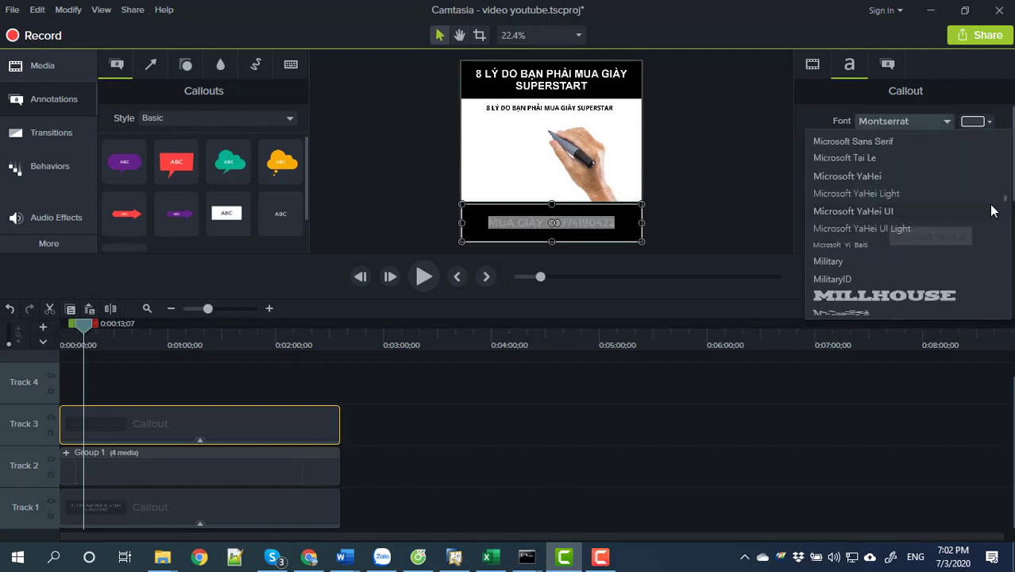
drag(1004, 198, 1004, 322)
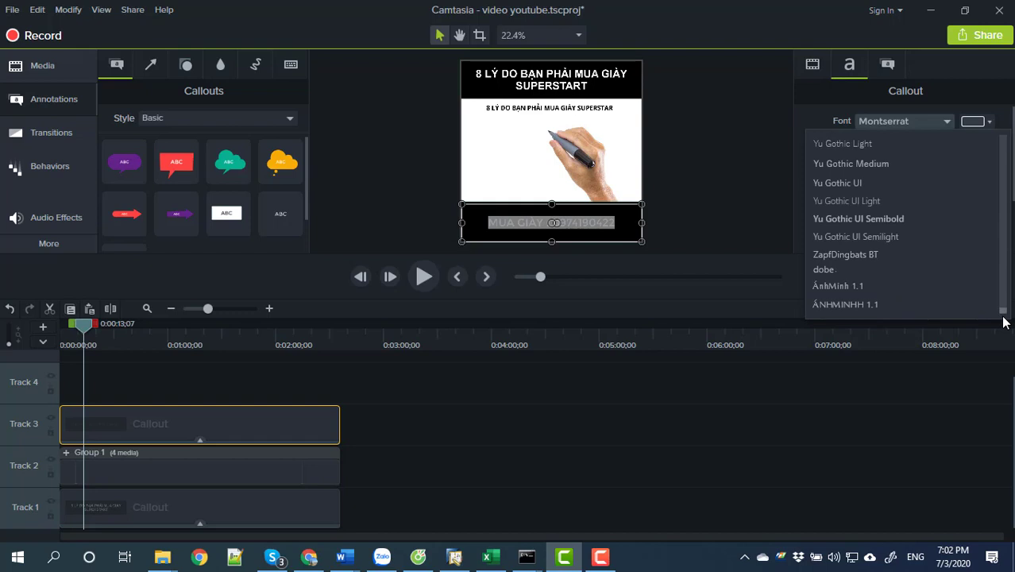
scroll(873, 242, up, 10)
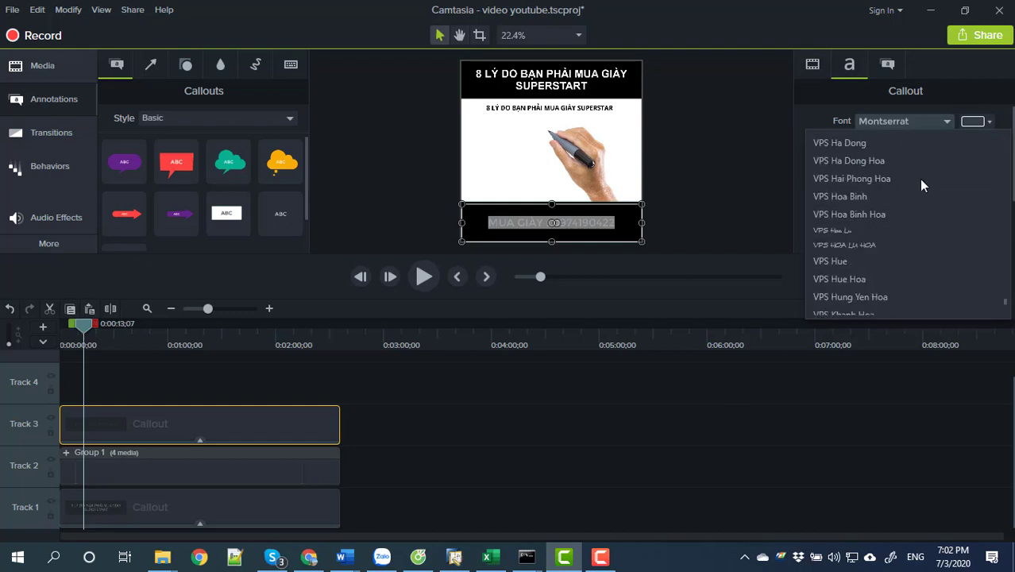
scroll(921, 190, up, 5)
drag(1003, 297, 1006, 159)
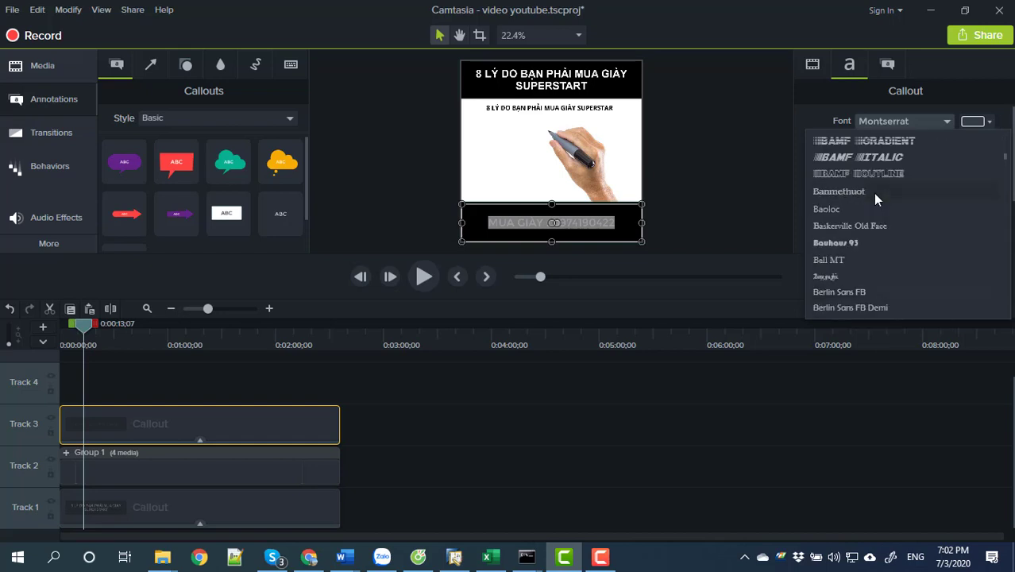
scroll(875, 197, up, 10)
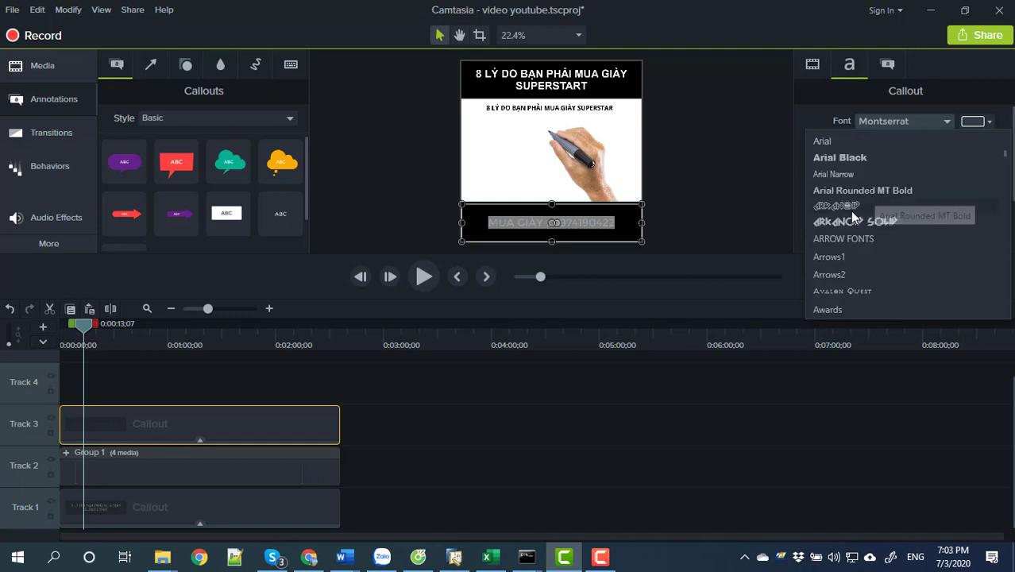
click(825, 141)
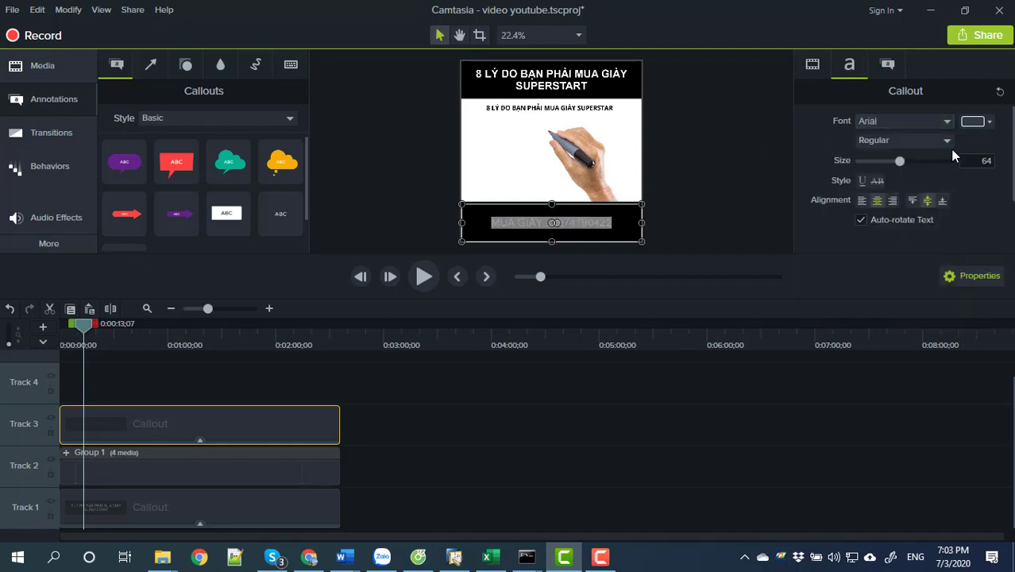
Make the bottom bar's text yellow and bold.
click(985, 122)
click(867, 150)
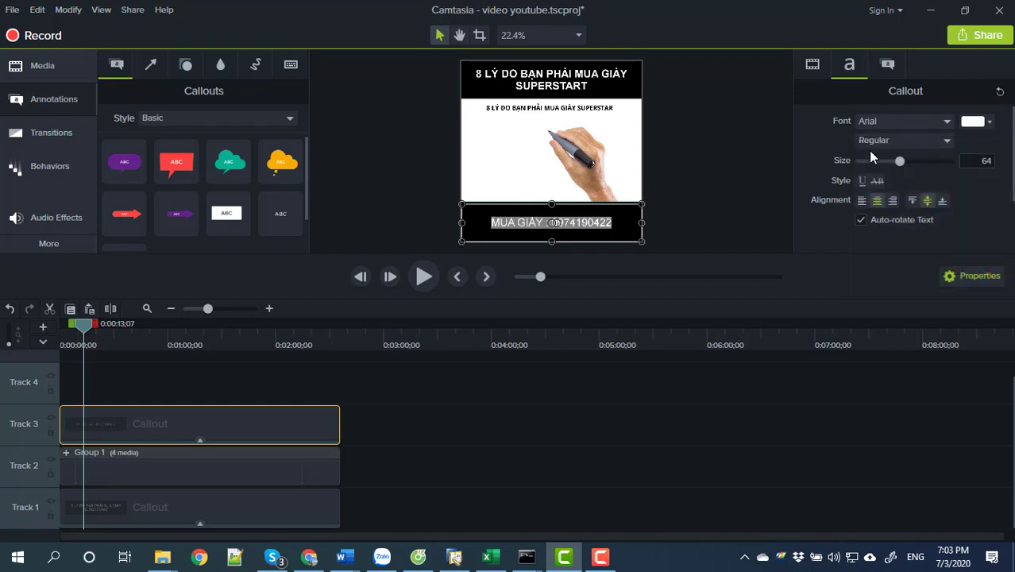
click(990, 121)
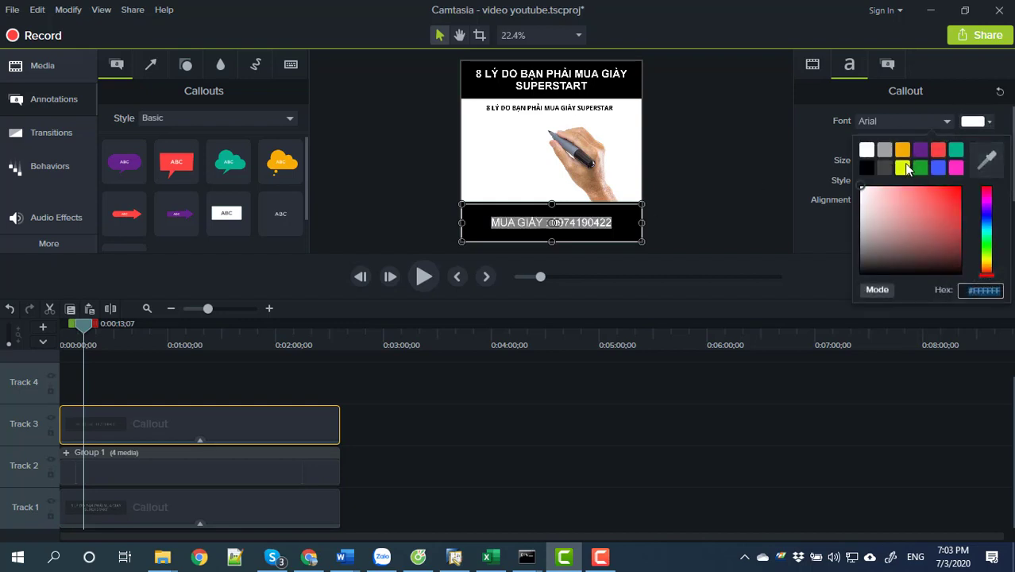
click(902, 168)
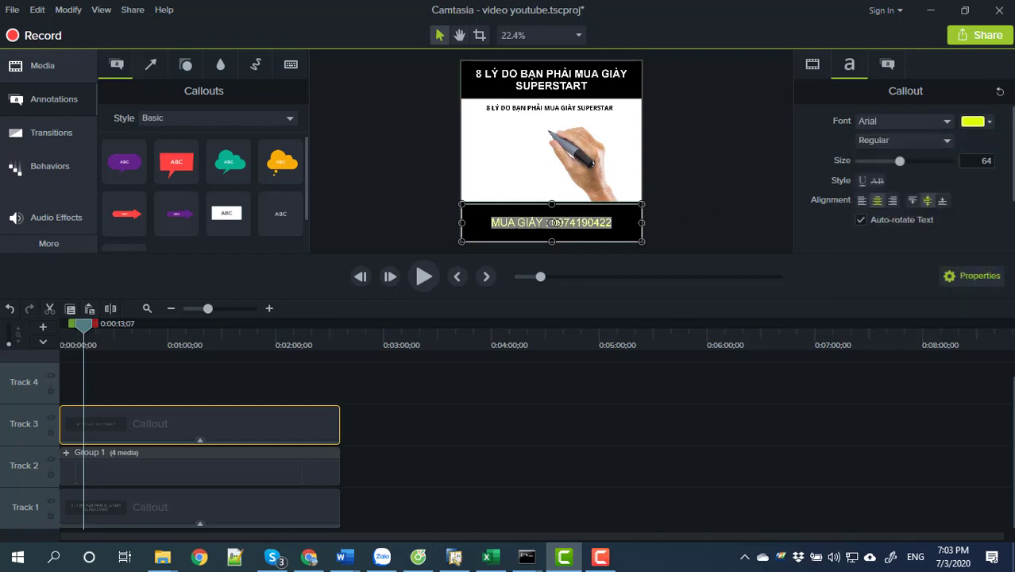
key(ctrl+b)
key(Right)
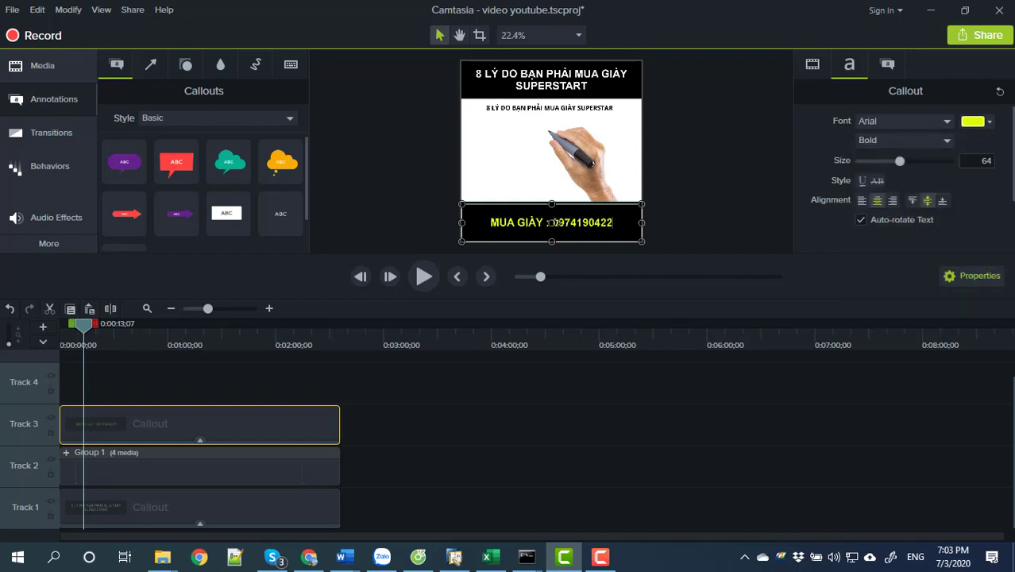
Change the top title text colour to yellow.
double_click(559, 84)
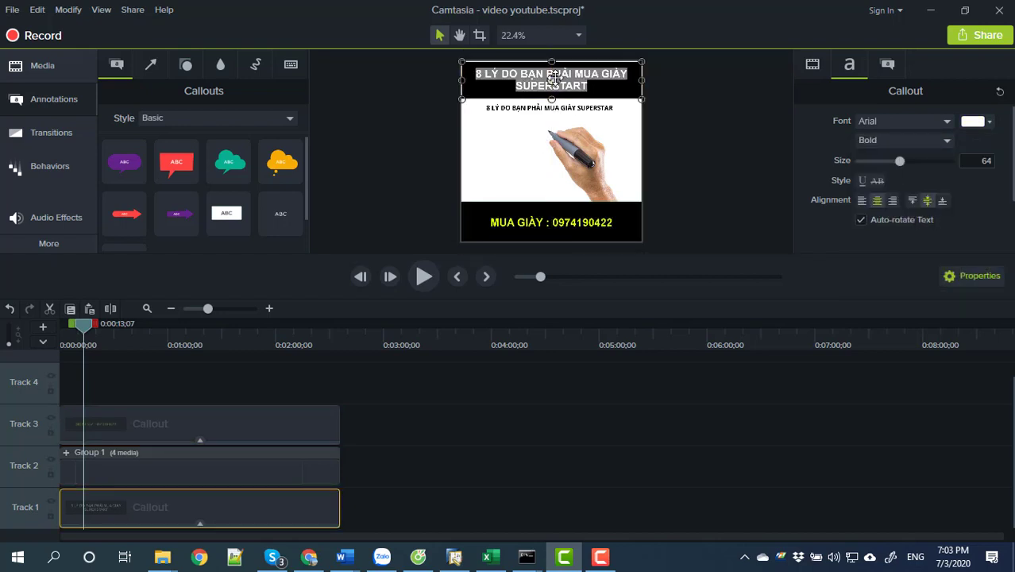
click(990, 122)
click(903, 168)
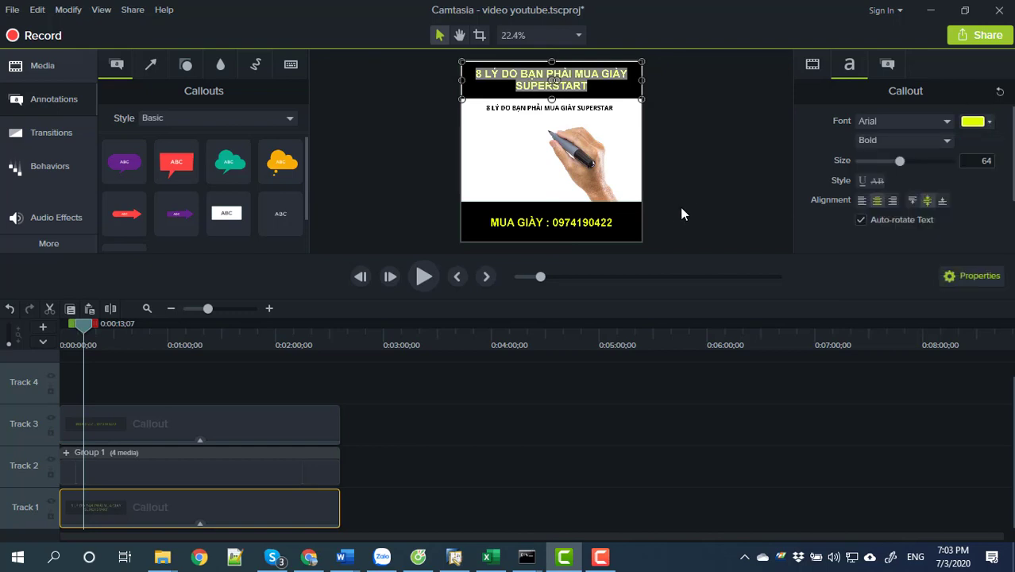
click(719, 220)
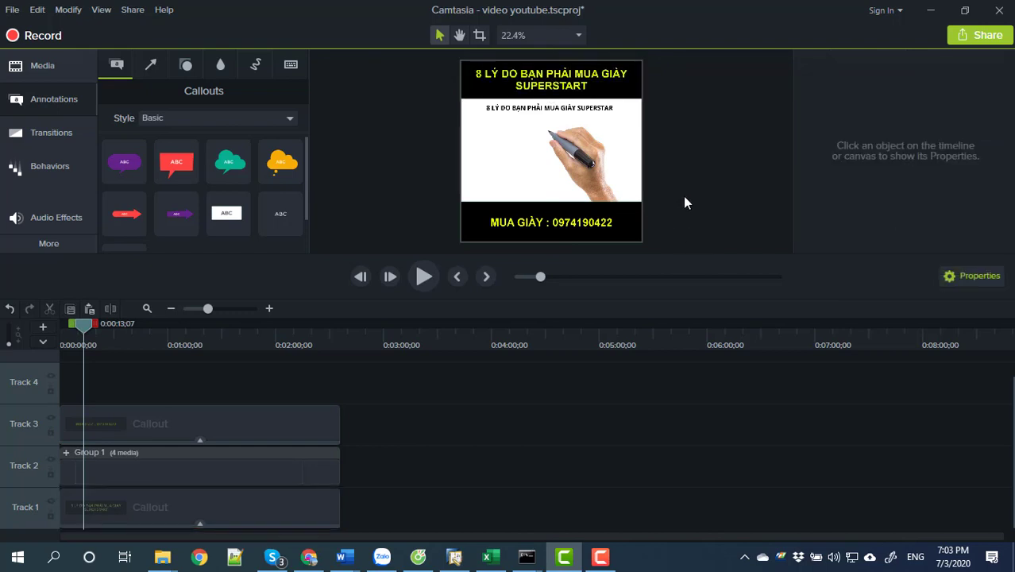
Replace 'MUA GIÀY' in the bottom bar with 'ORDER'.
double_click(541, 223)
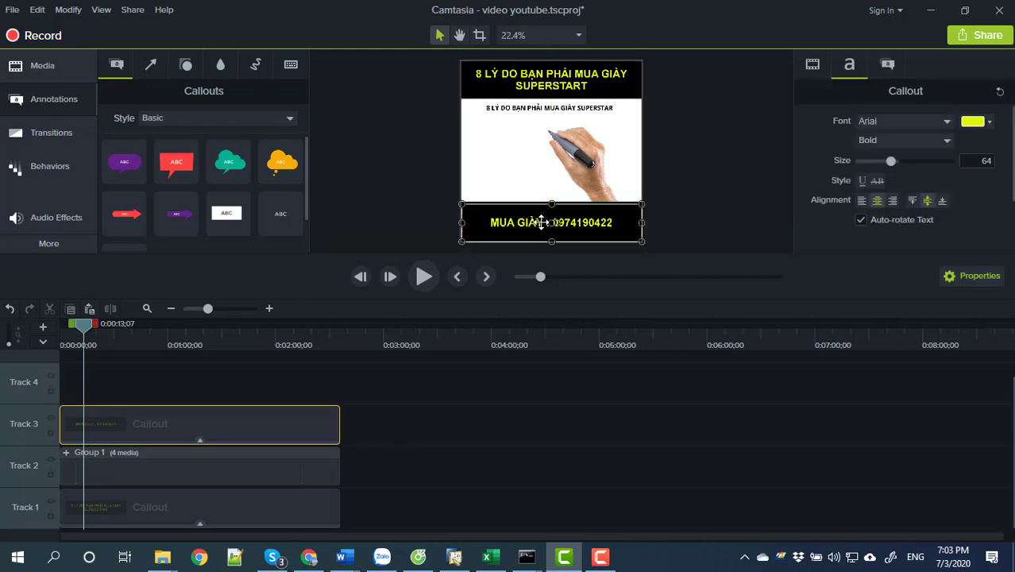
click(551, 223)
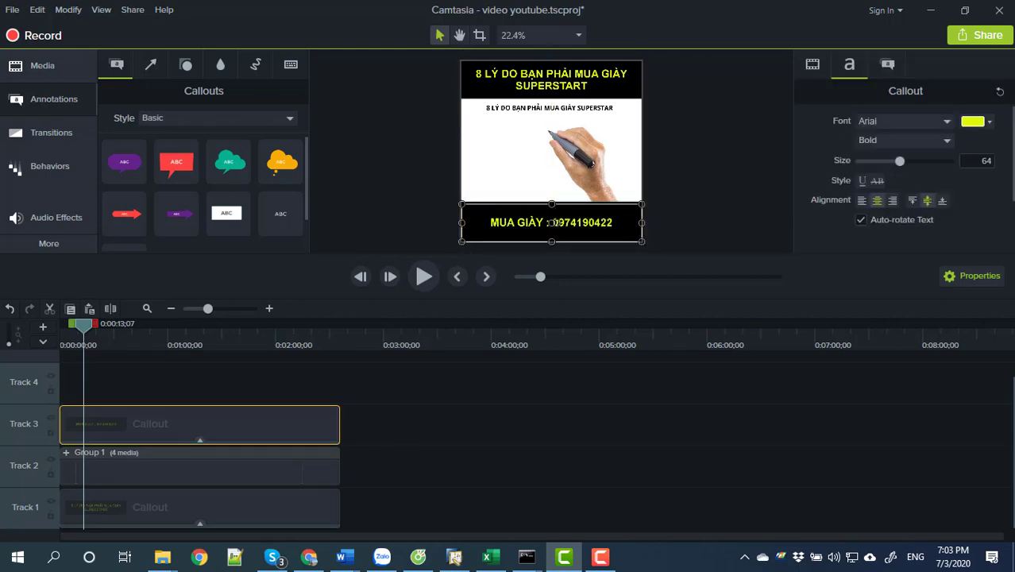
key(shift+Home)
text(ORDER)
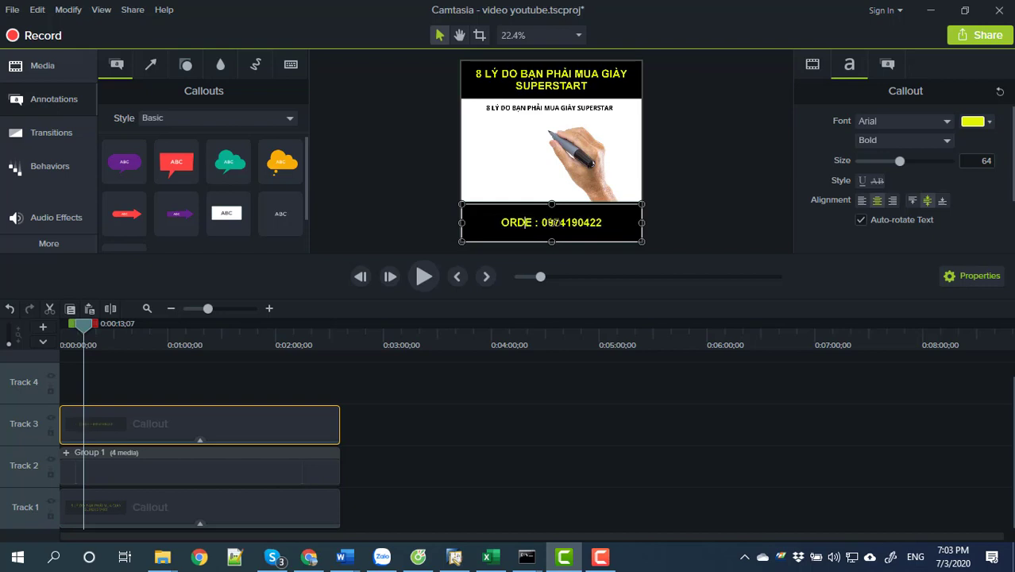
key(BackSpace)
click(569, 252)
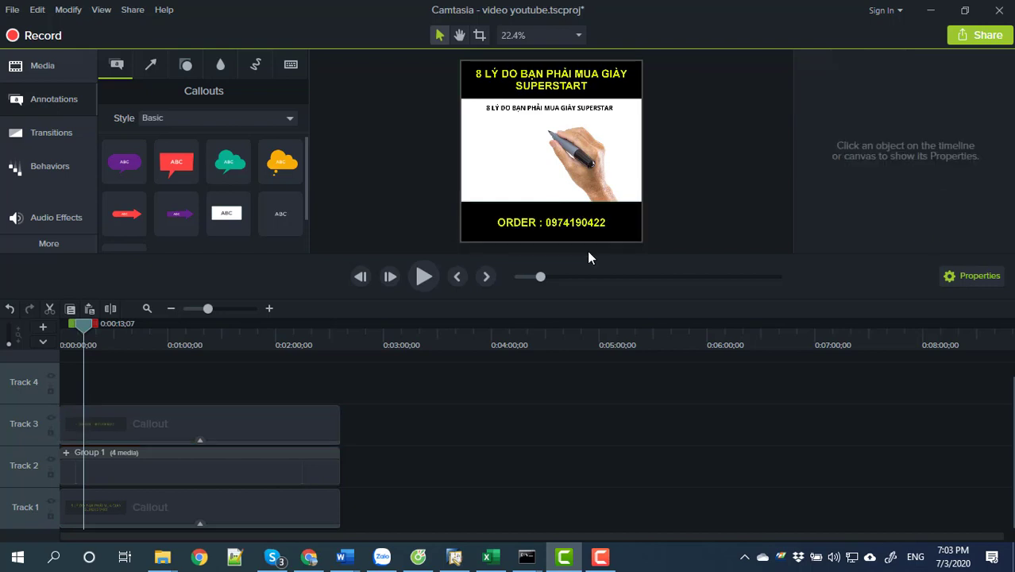
click(547, 226)
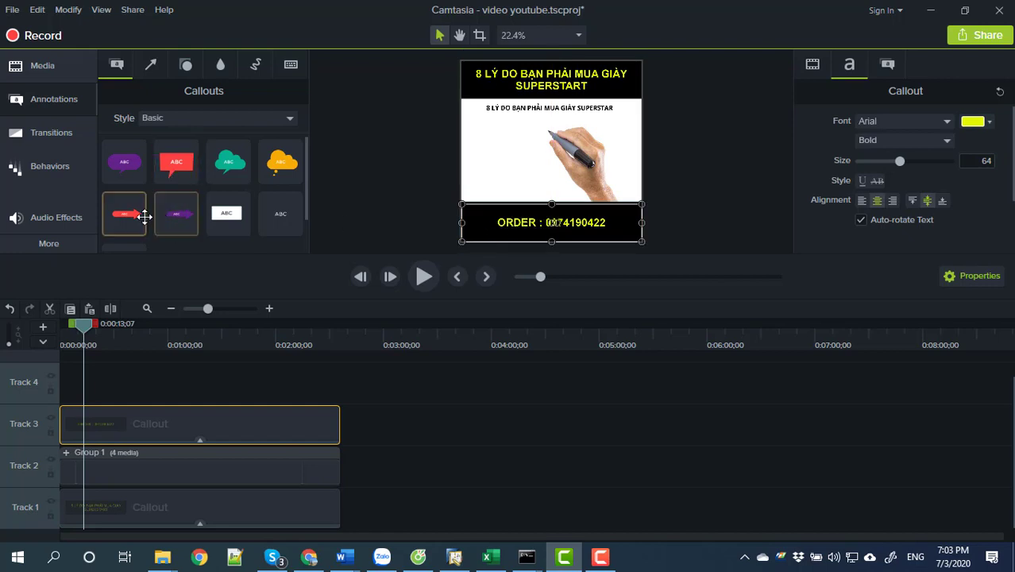
Add a red ABC arrow callout at the bar's lower left with text size 57.
drag(129, 216, 544, 229)
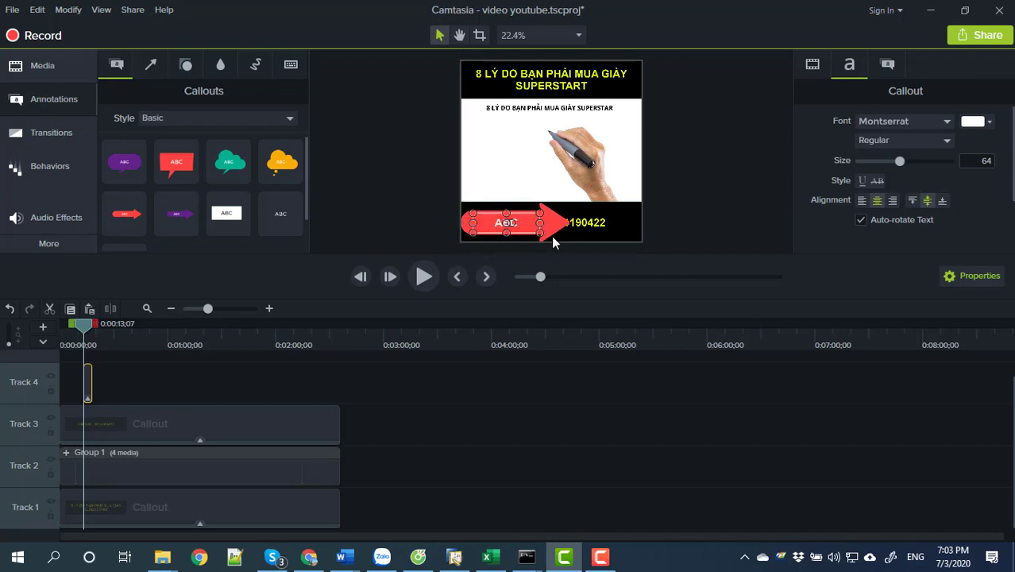
click(543, 228)
click(542, 228)
drag(548, 225, 547, 226)
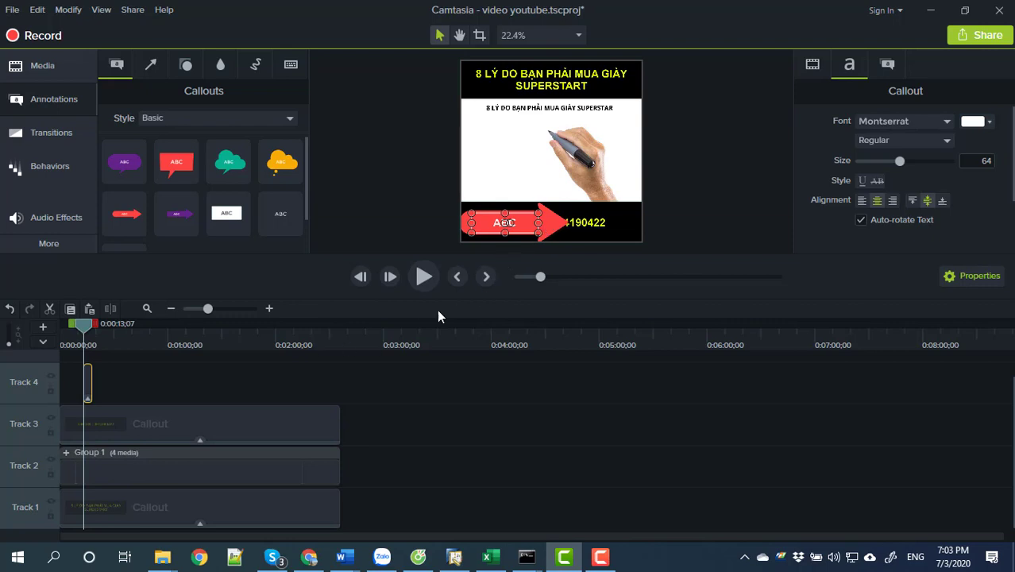
click(559, 235)
click(554, 227)
key(Right)
key(Right)
key(Right)
key(Right)
key(Left)
key(Left)
key(Left)
key(Left)
key(Left)
key(Left)
key(Left)
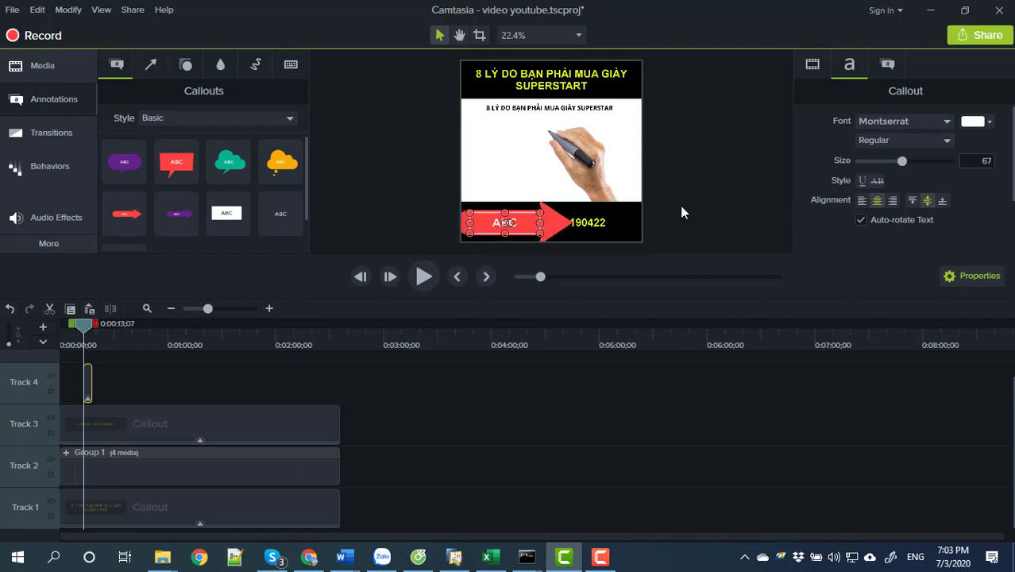
key(Left)
key(Left)
key(Left)
key(Left)
key(Left)
key(Left)
key(Left)
key(Left)
key(Left)
key(Left)
Select the arrow callout's clip on Track 4 and move the playhead to about 0:00:15;09.
double_click(505, 223)
key(Right)
key(ctrl+a)
click(649, 224)
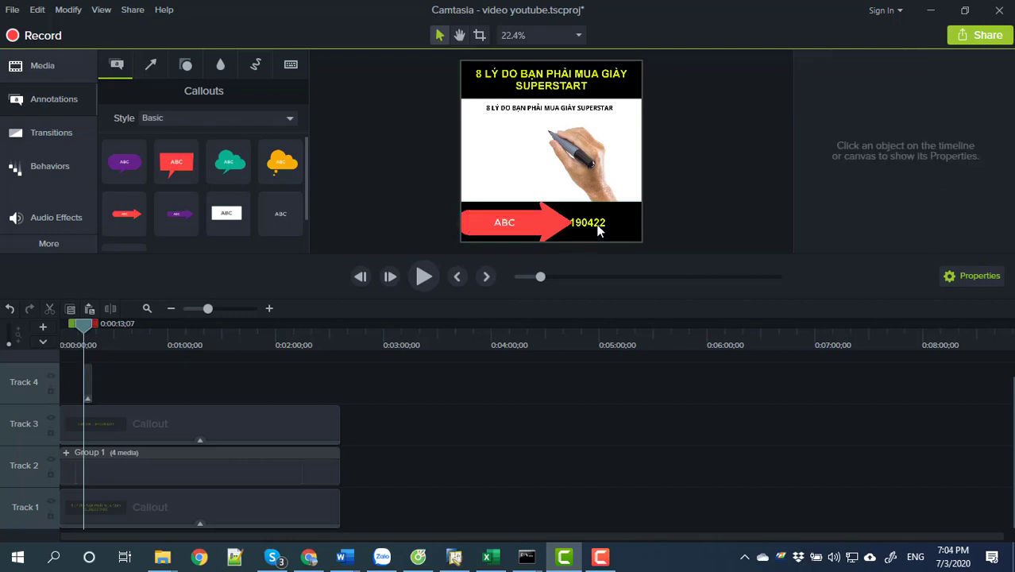
drag(598, 227, 569, 232)
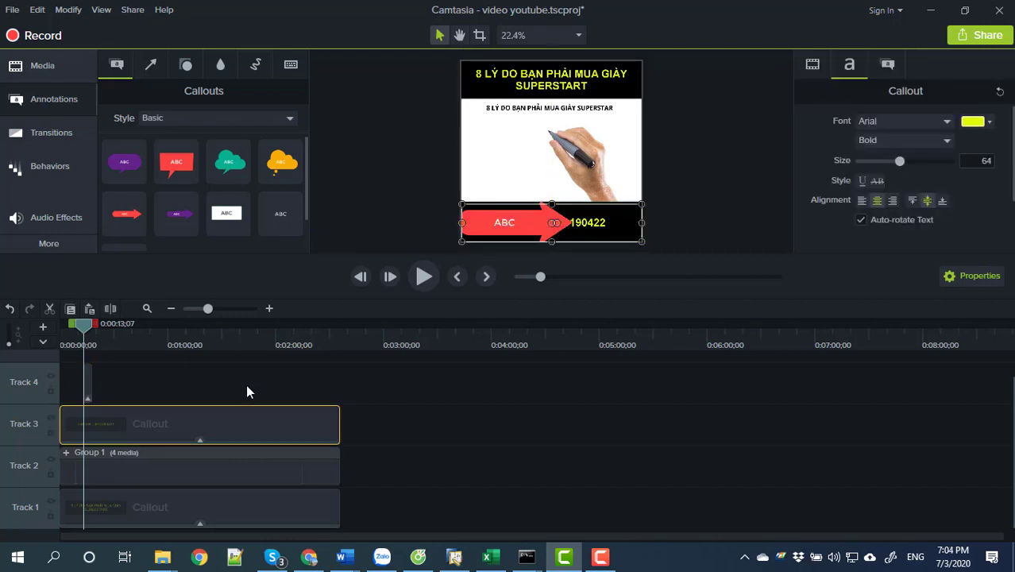
click(89, 381)
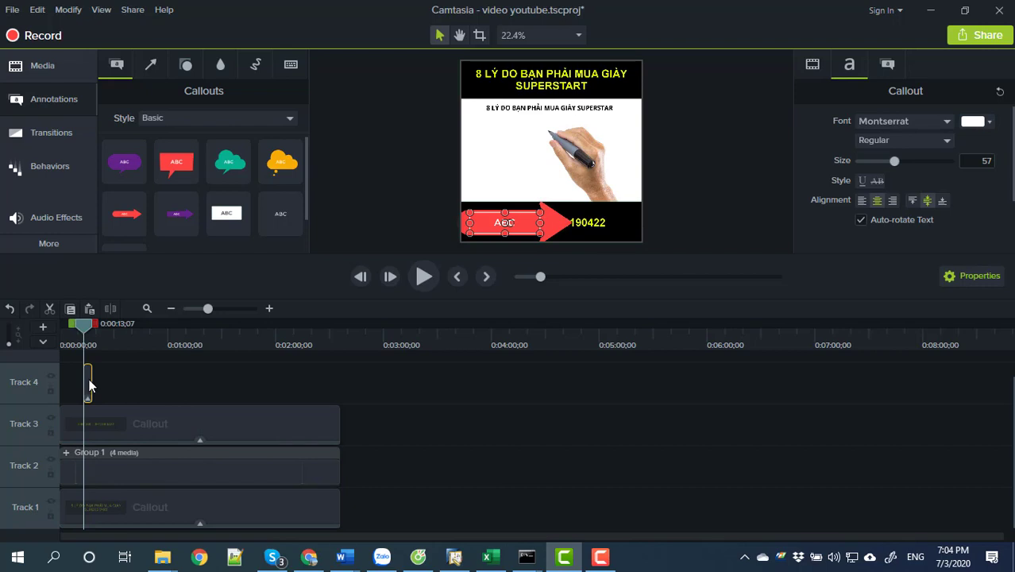
right_click(89, 384)
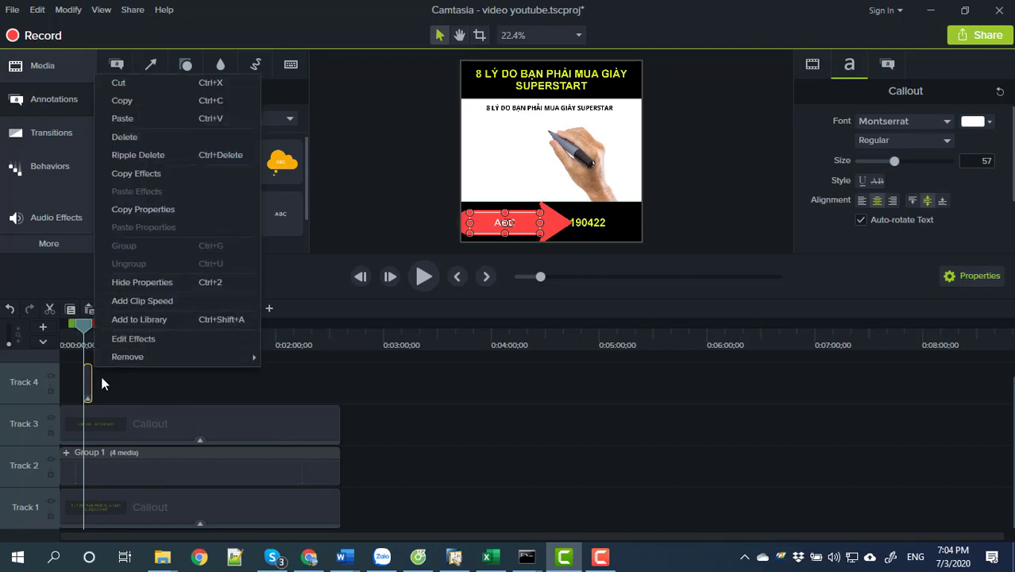
click(98, 389)
drag(78, 327, 83, 327)
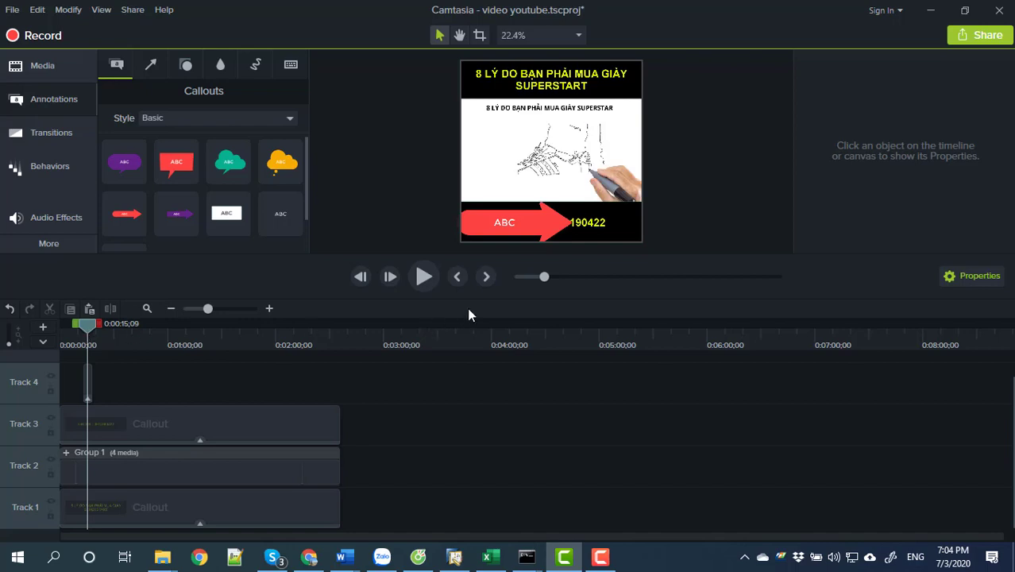
click(480, 229)
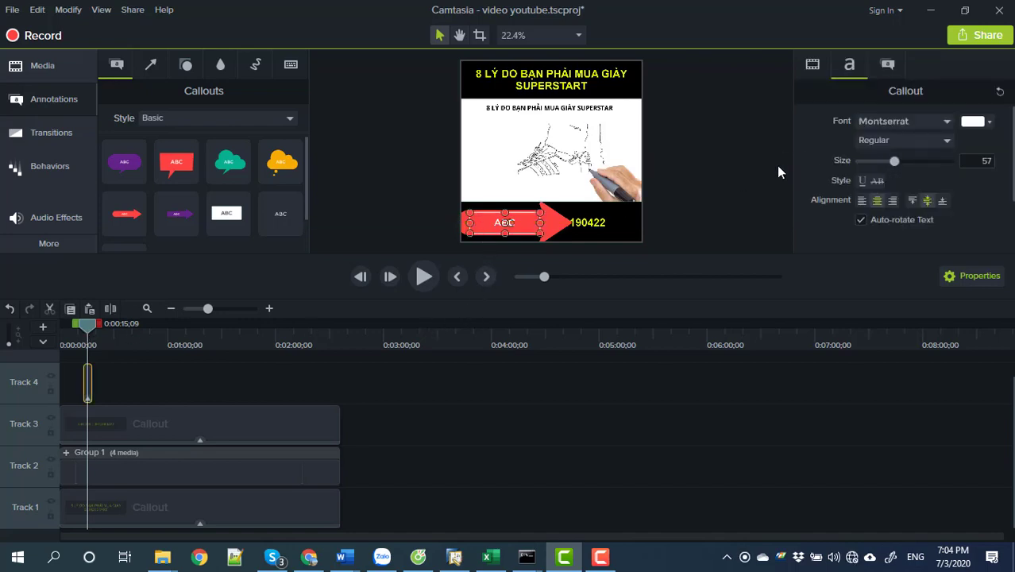
Keep the Text Arrow 1 shape and set the arrow's outline thickness to 0.
click(887, 68)
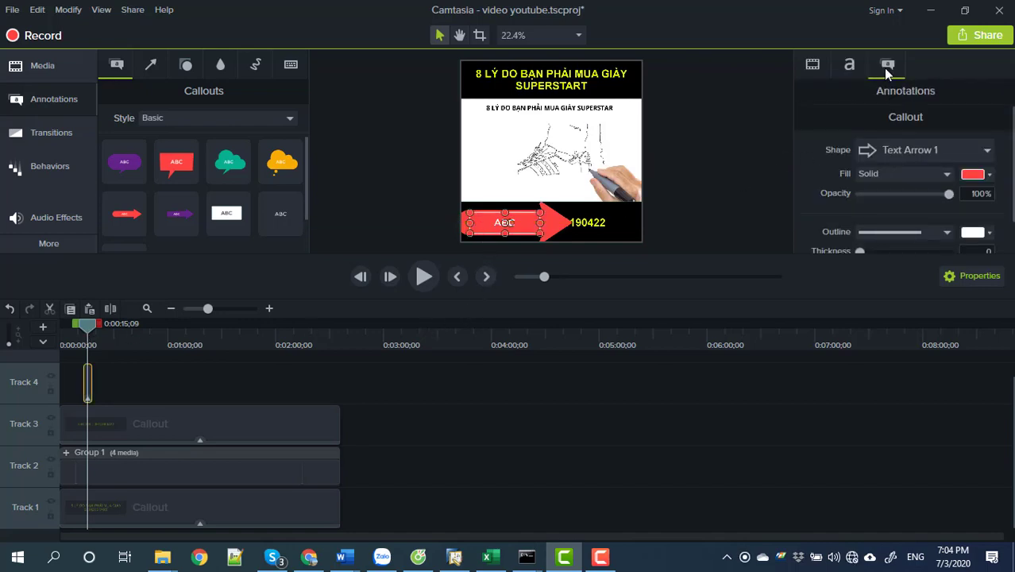
click(940, 152)
click(940, 150)
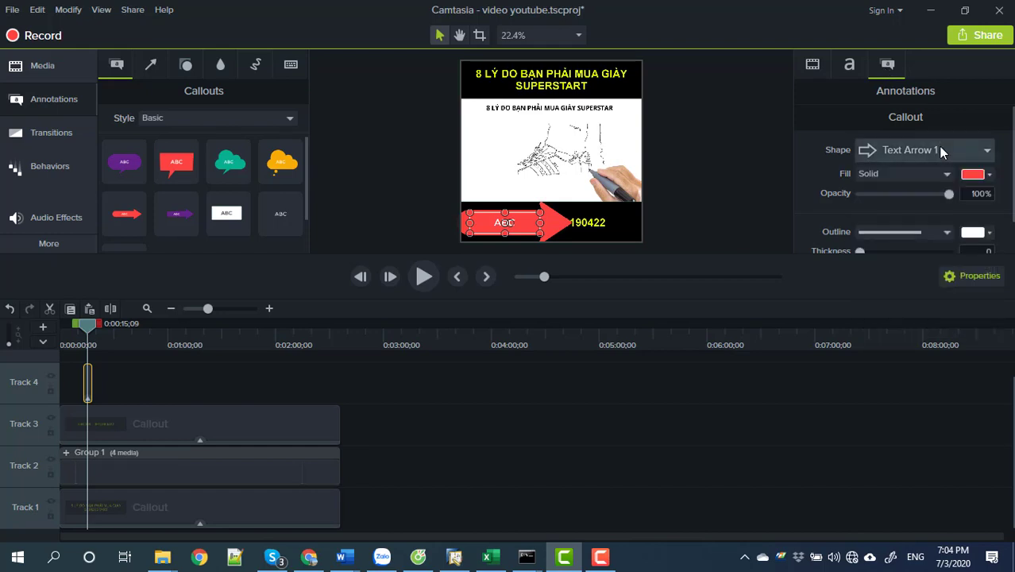
scroll(936, 200, down, 1)
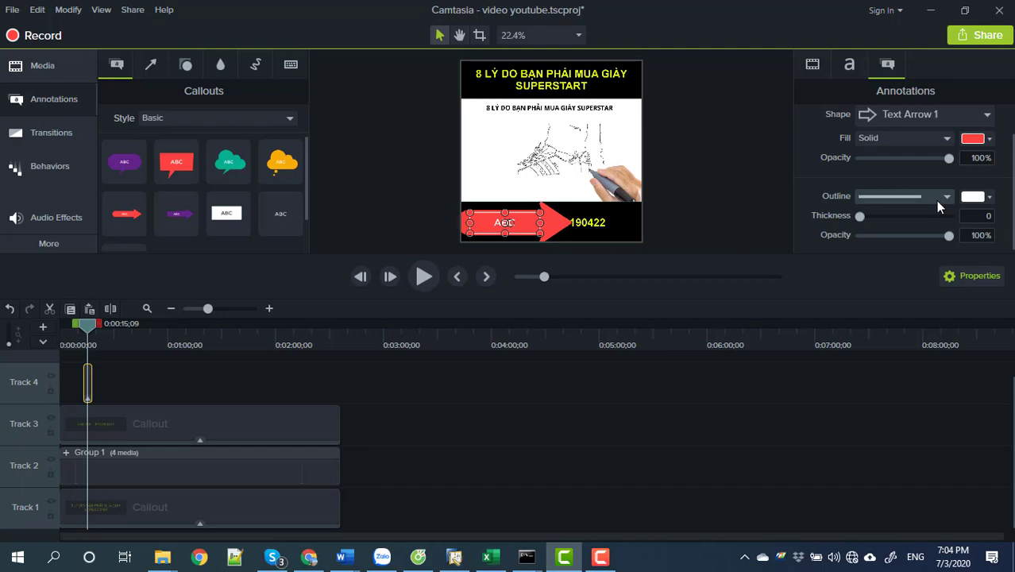
drag(939, 240, 925, 242)
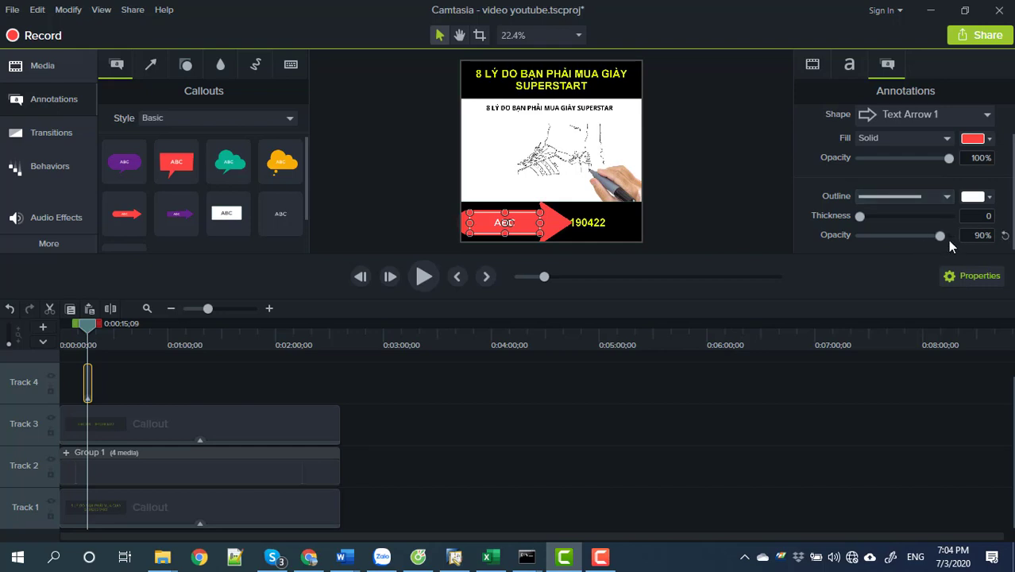
scroll(937, 206, up, 1)
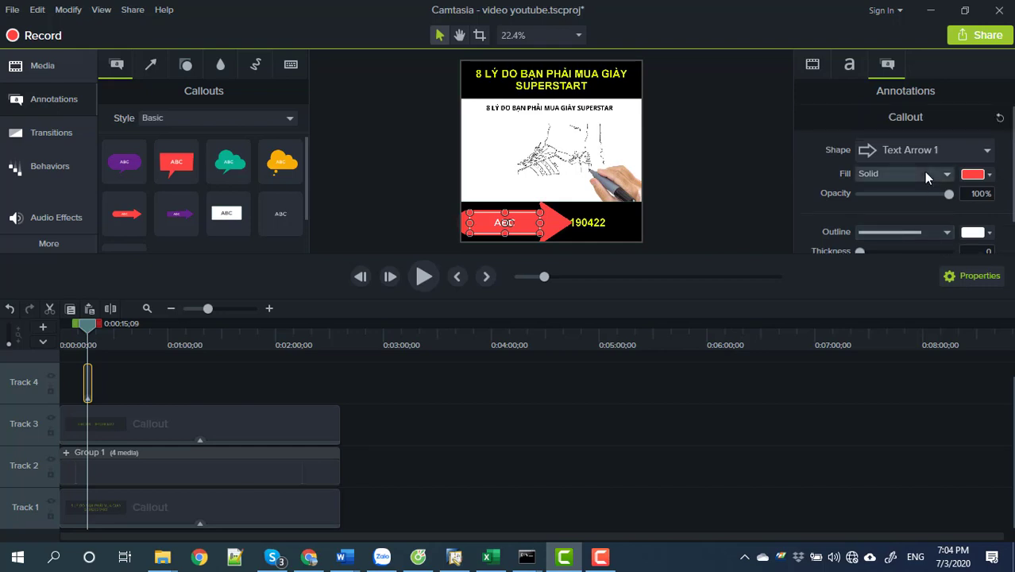
scroll(924, 172, down, 1)
scroll(923, 178, up, 1)
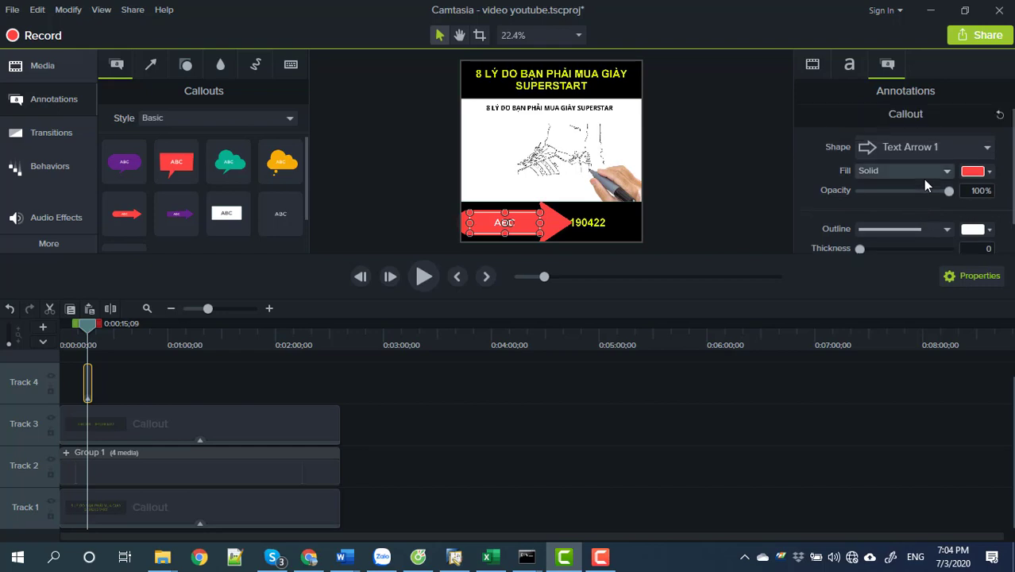
click(922, 151)
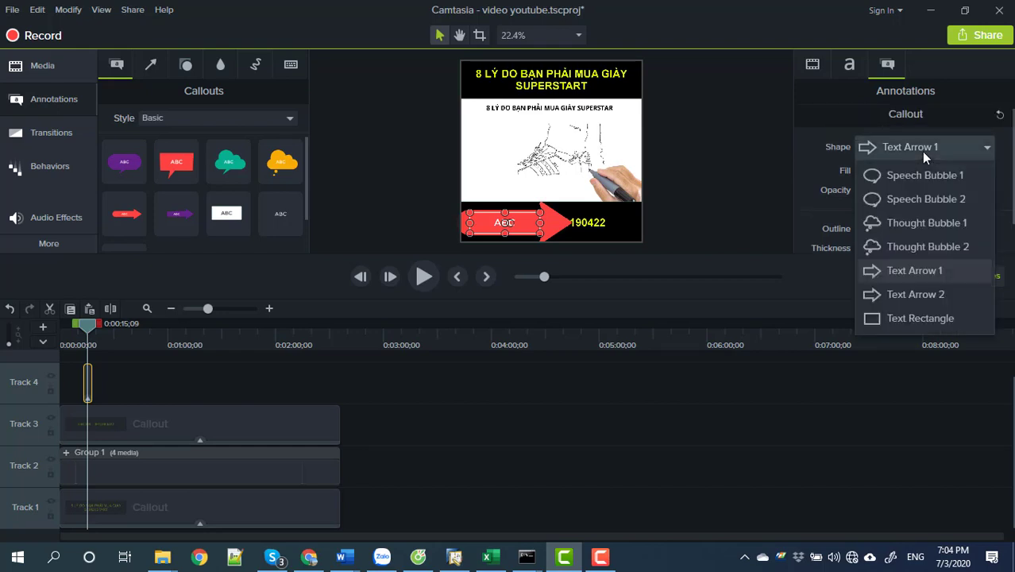
click(899, 272)
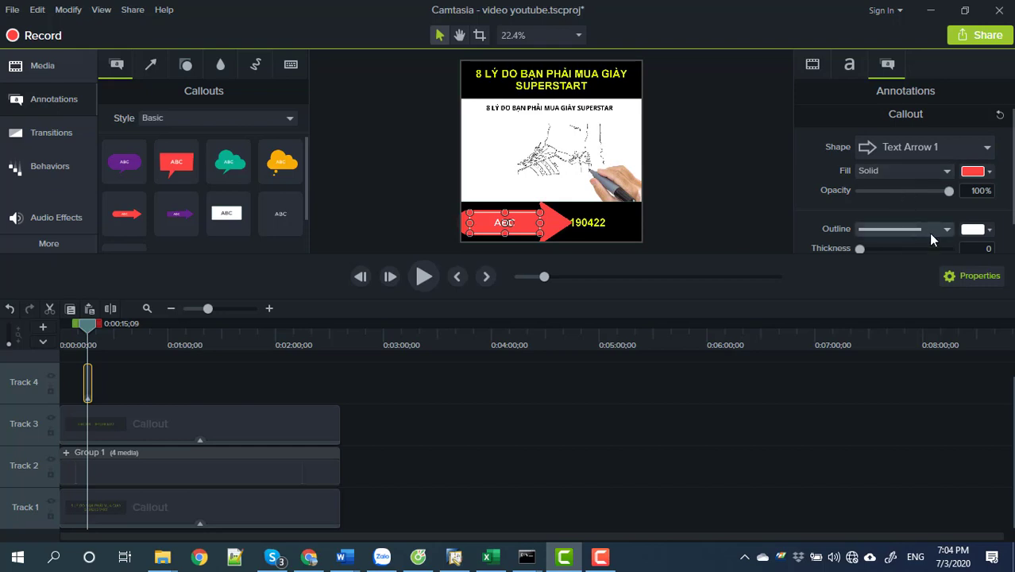
scroll(930, 235, down, 1)
mouse_move(860, 216)
mouse_down()
mouse_move(885, 214)
mouse_move(861, 217)
mouse_up()
scroll(912, 207, up, 1)
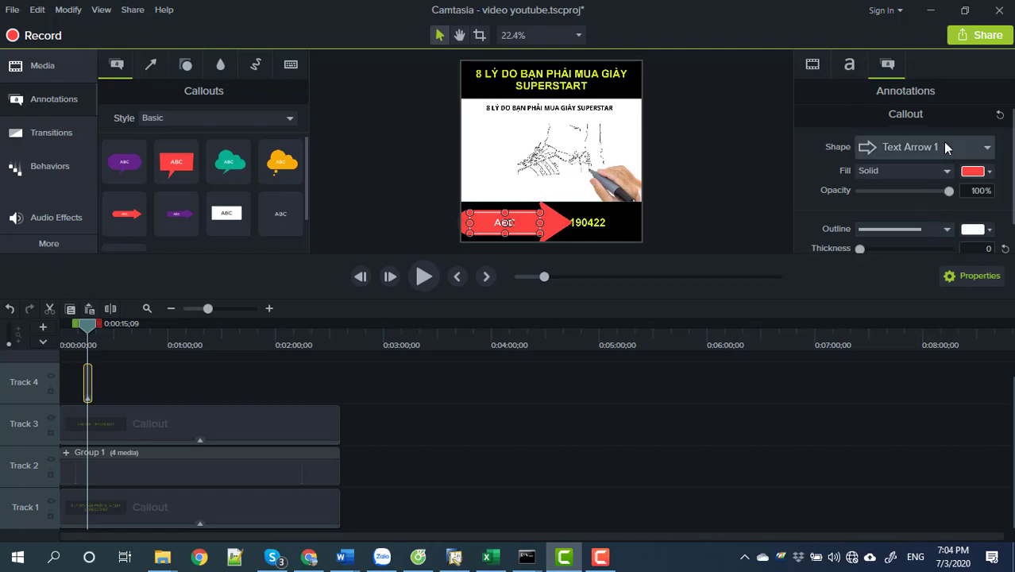
Set the red arrow callout's opacity to 84%.
click(936, 193)
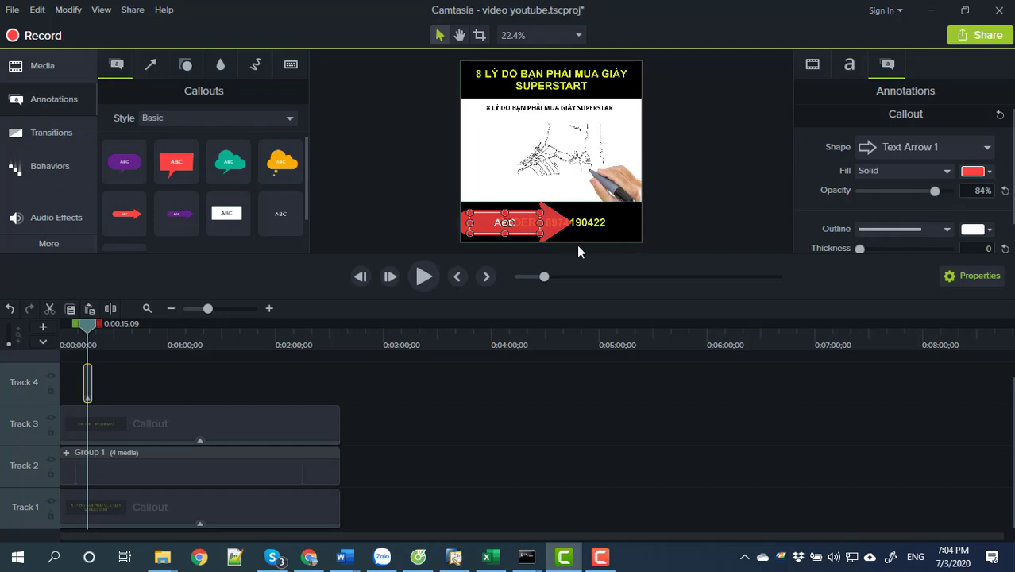
click(255, 377)
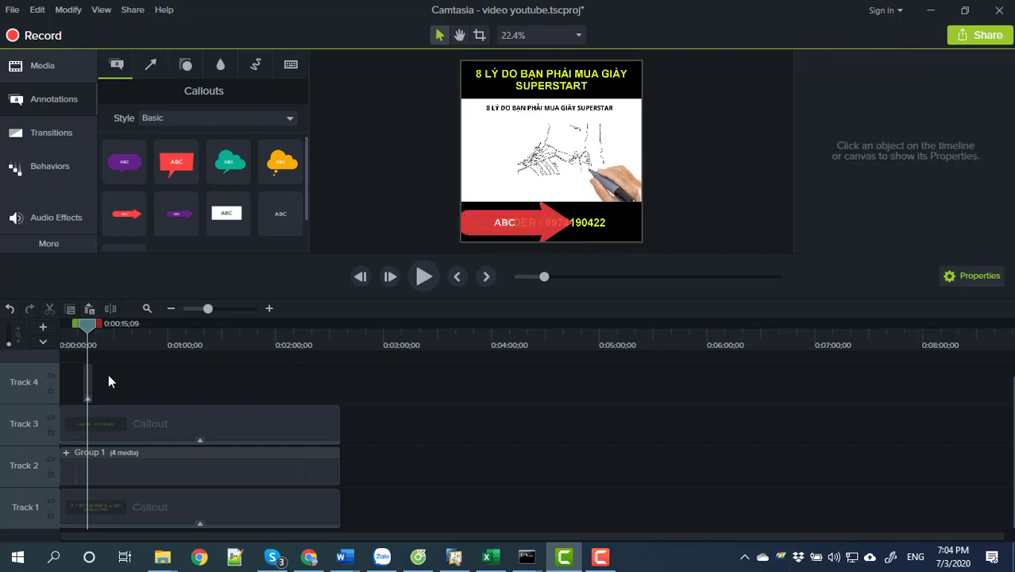
click(88, 385)
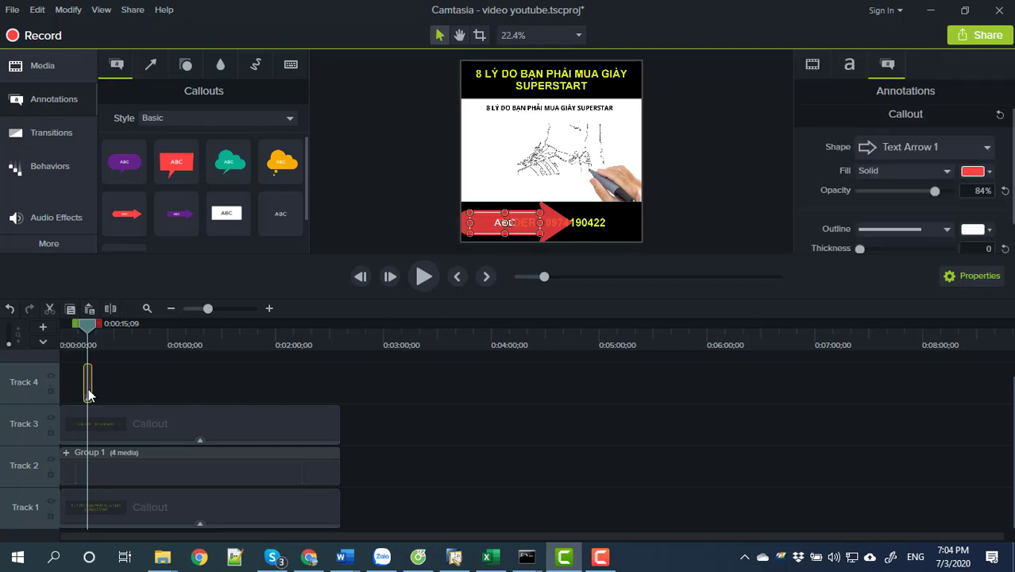
Delete the red arrow callout from Track 4, then preview the video around 1:07 and 2:25.
key(Delete)
drag(80, 325, 251, 334)
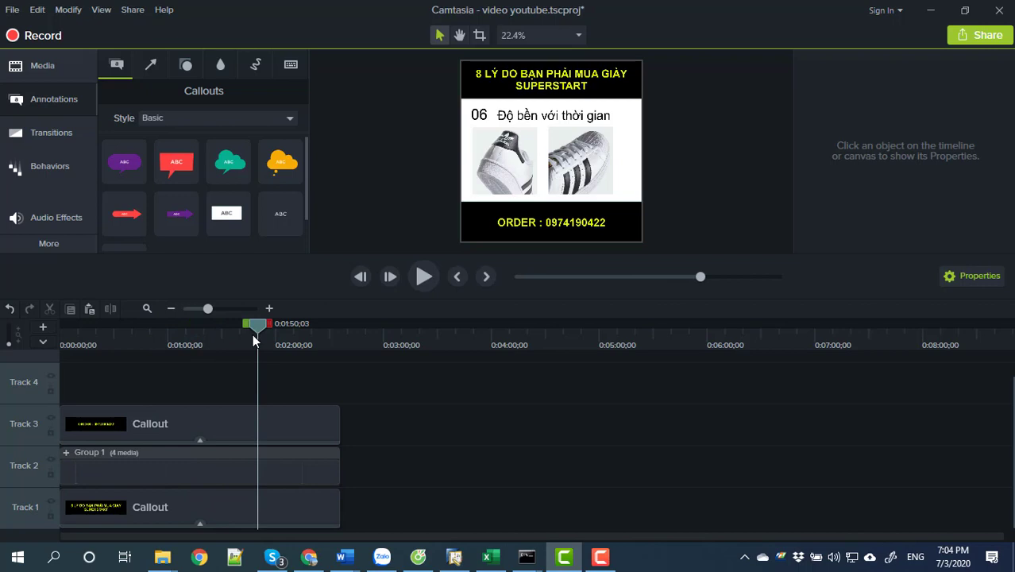
mouse_move(258, 328)
mouse_down()
mouse_move(335, 333)
mouse_move(57, 346)
mouse_up()
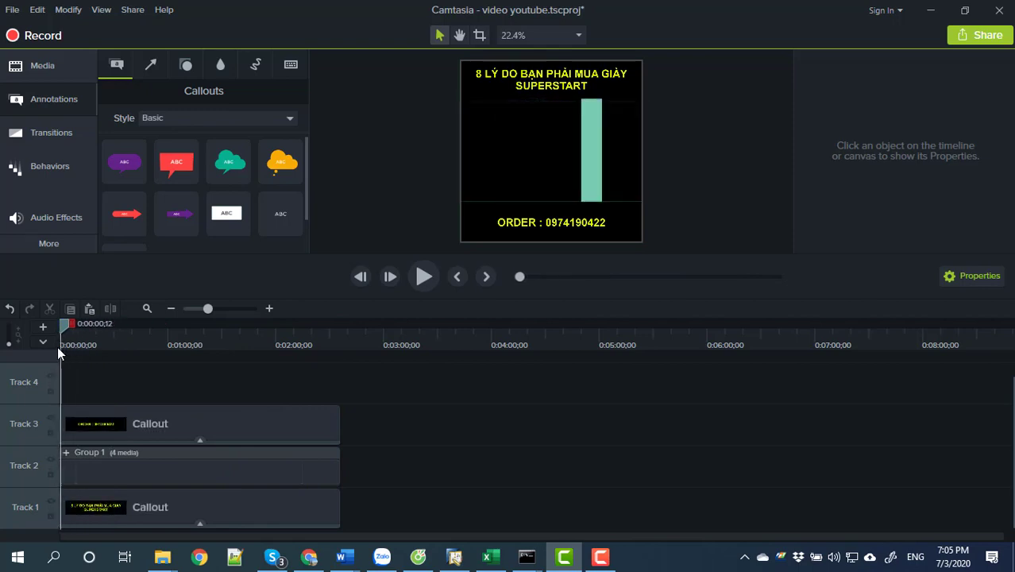
Start a Local File export with the 'MP4 only (up to 1080p)' preset, dismissing the software-key warning.
click(132, 10)
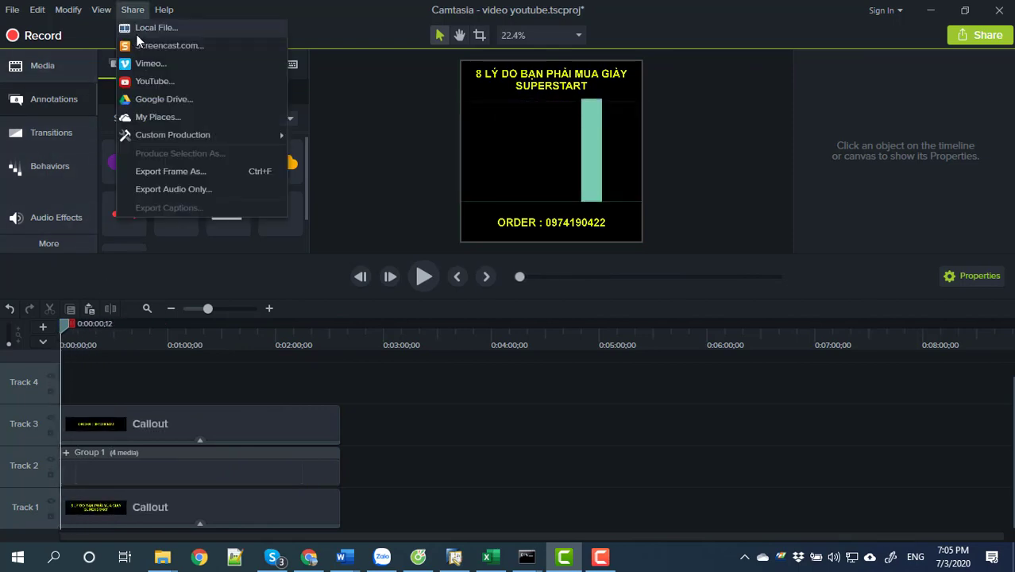
click(143, 27)
click(666, 350)
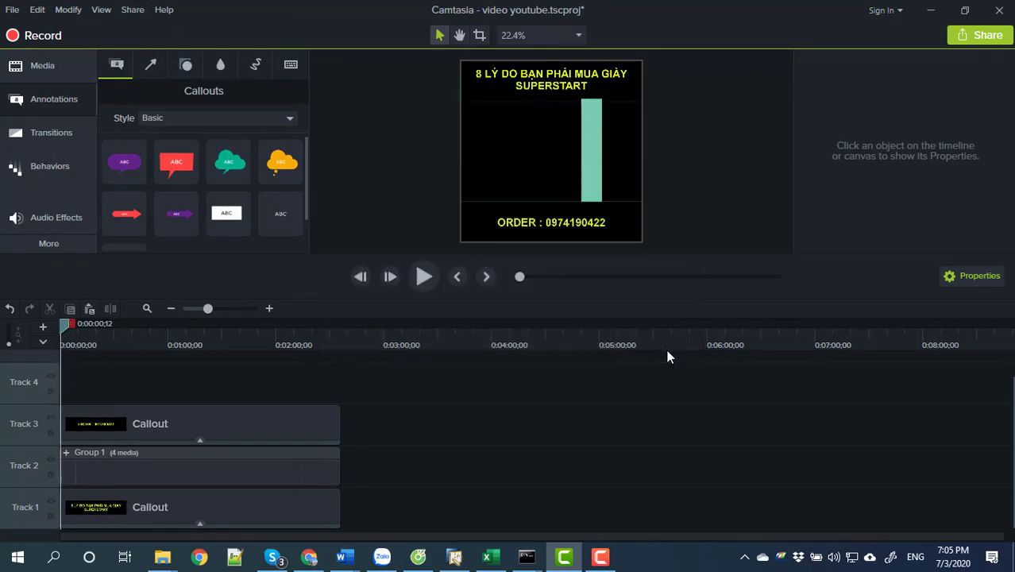
click(656, 146)
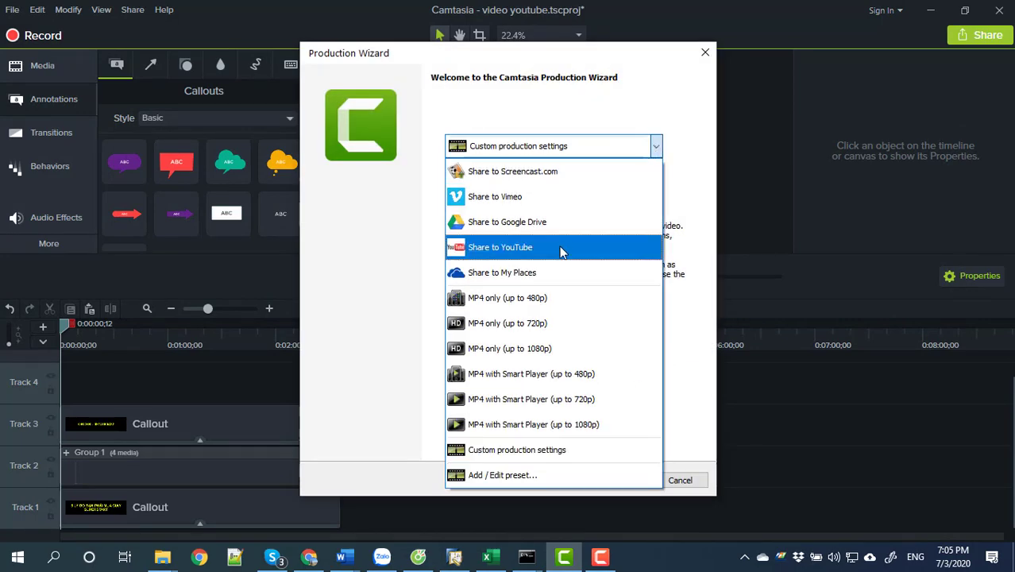
click(520, 349)
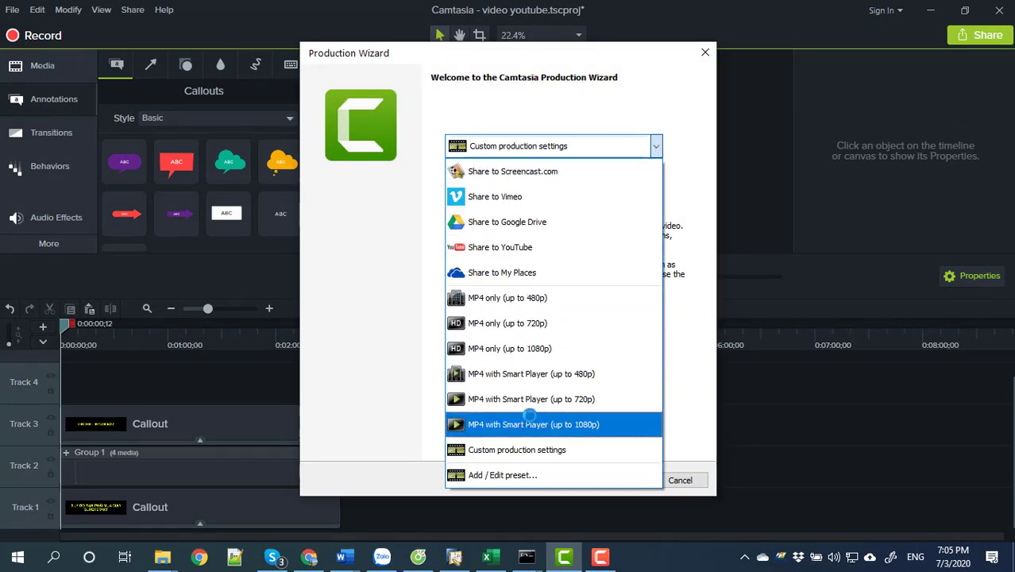
click(540, 348)
click(618, 480)
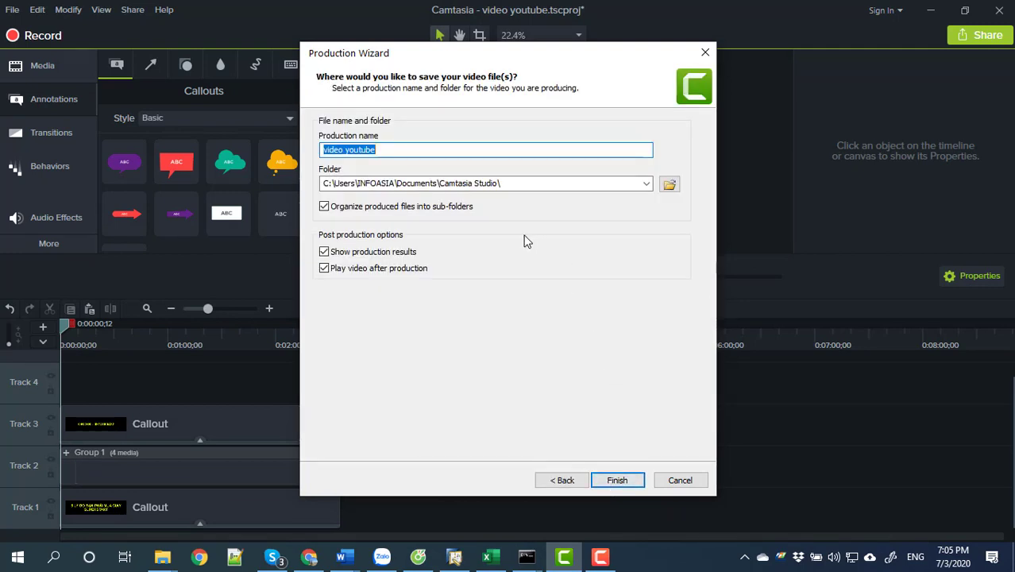
Name the production '8 Ly do ban phai mua giay superstart'.
text(8)
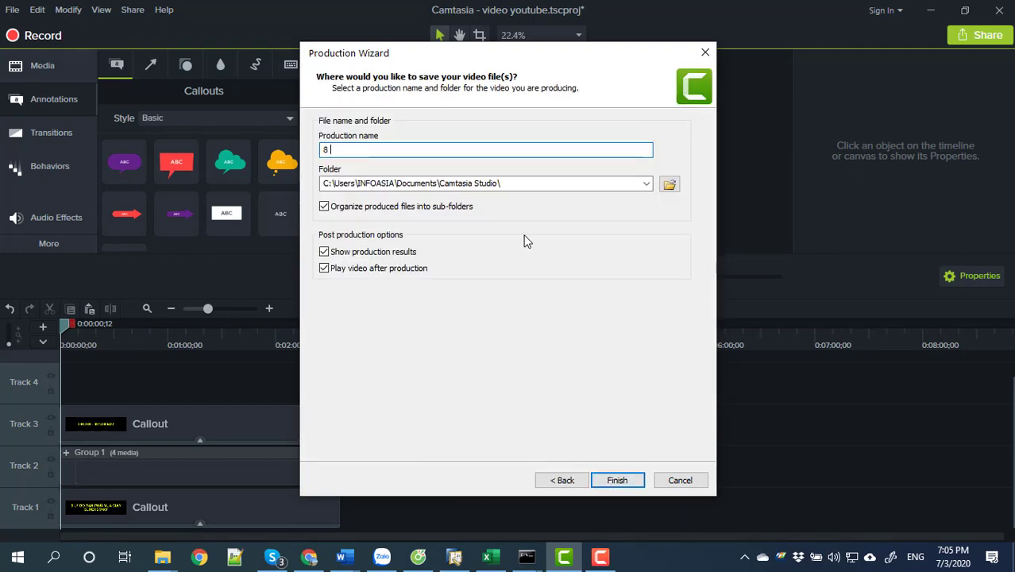
text( LYY)
key(BackSpace)
text(y do ban phai mua giay supeer)
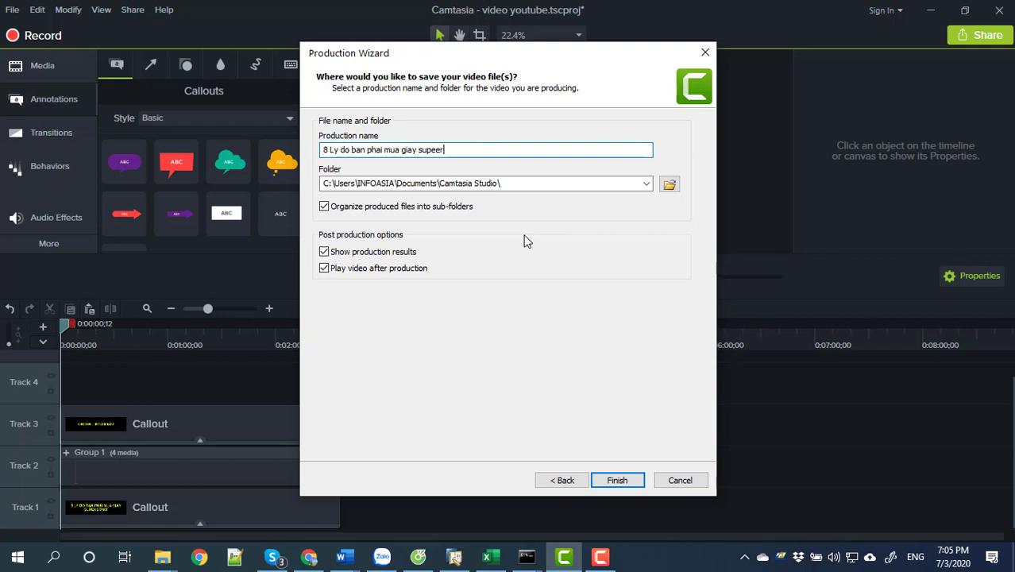
key(BackSpace)
key(BackSpace)
text(rstart)
Finish the Production Wizard to start rendering, with the HINH ANH SAN PHAM folder shown in File Explorer.
click(607, 480)
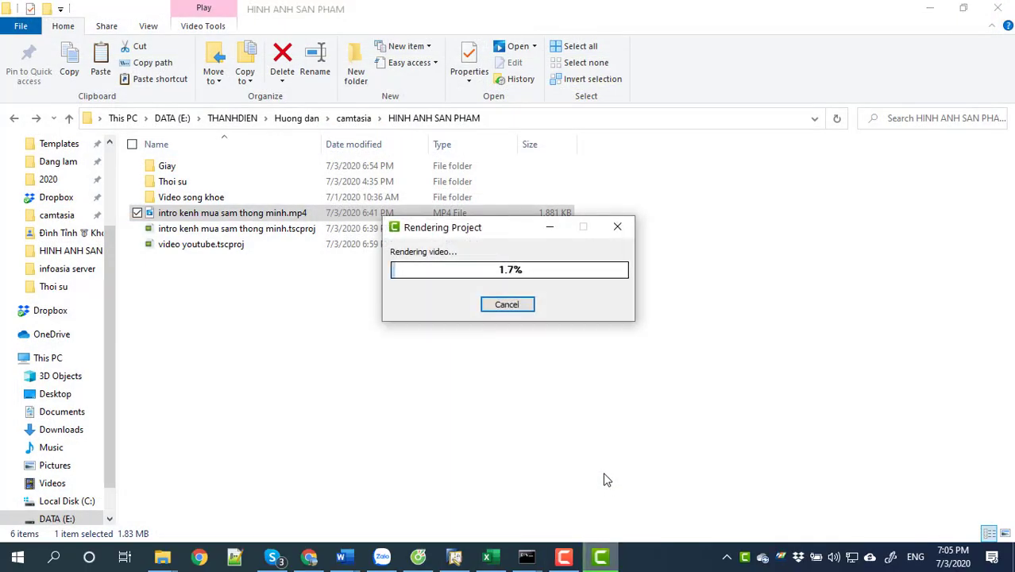
click(563, 557)
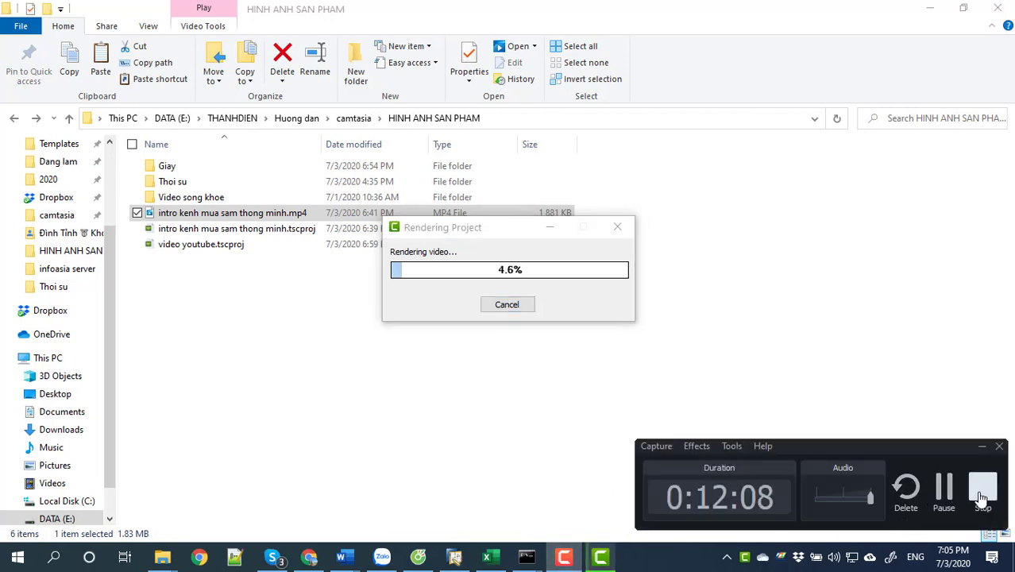